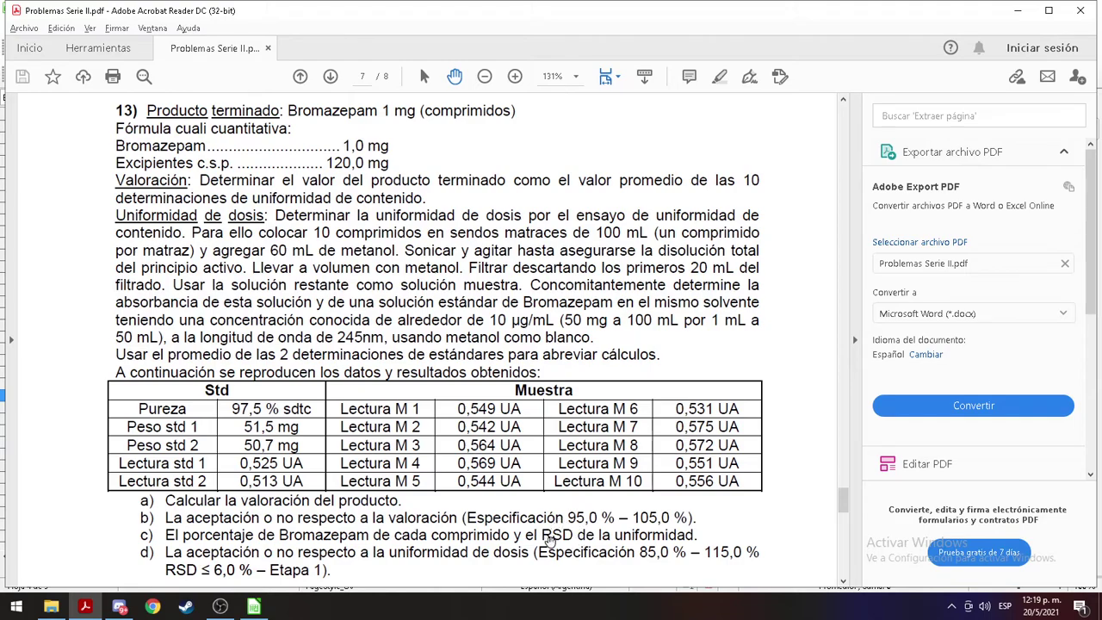
Step: Switch to the calculadora de valoracion spreadsheet in LibreOffice Calc and examine the RSD % formula in C32
left_click(255, 606)
left_click(237, 492)
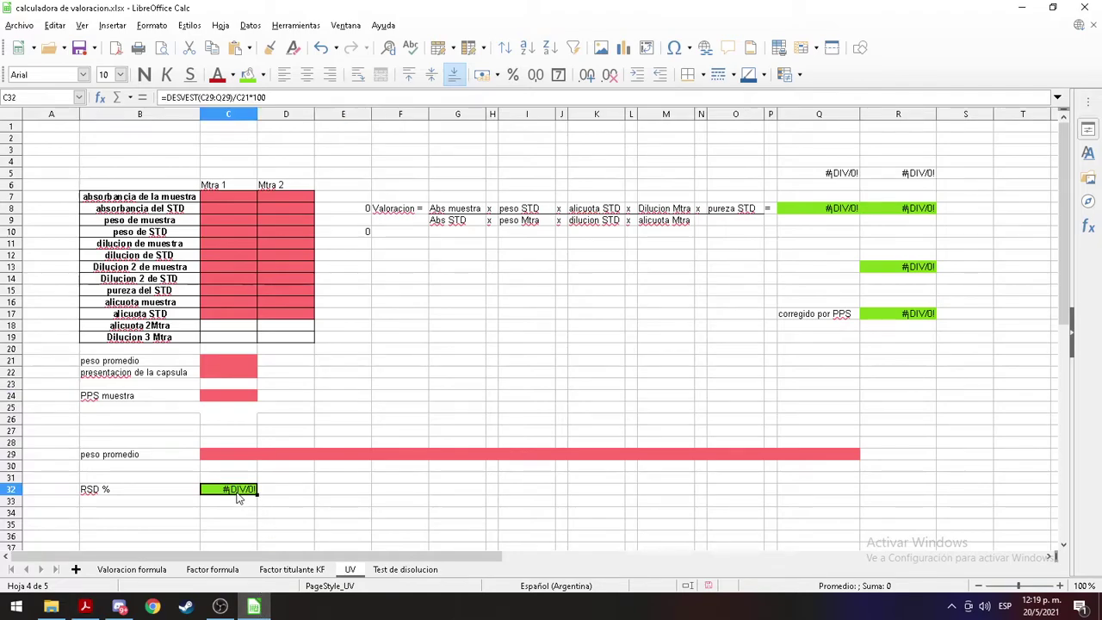
double_click(173, 97)
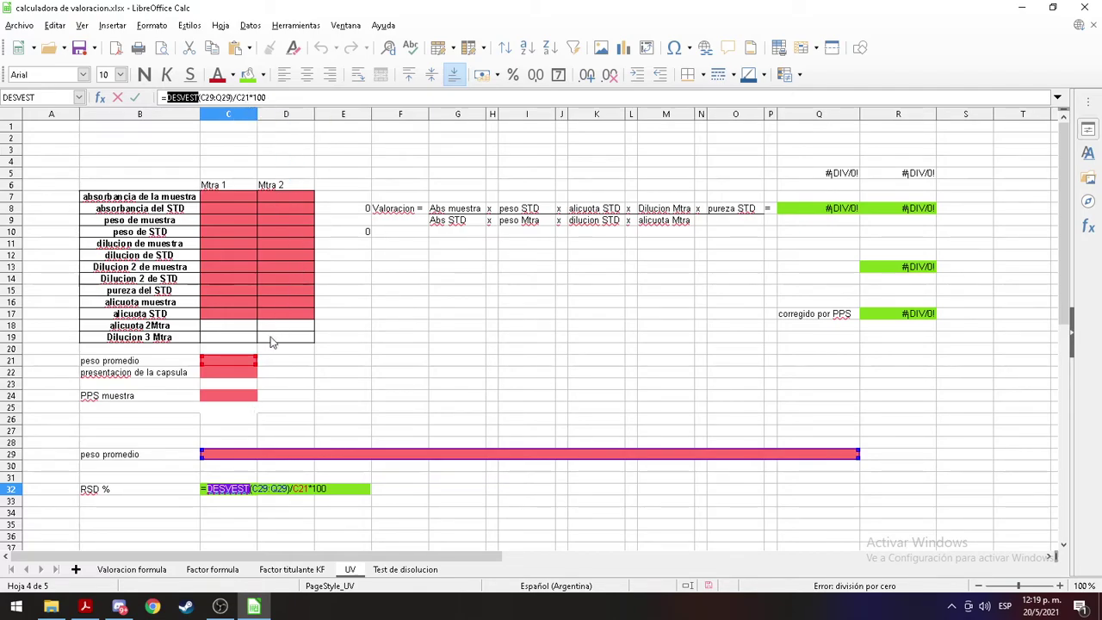
key("Return")
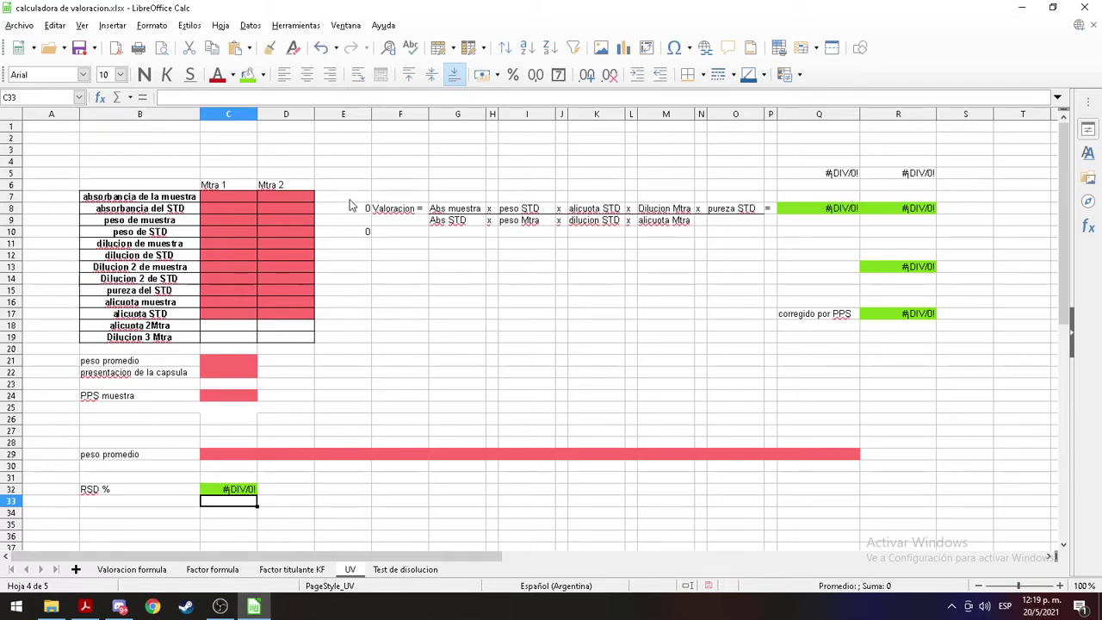
Step: Check the problem statement in Acrobat Reader, return to Calc and examine the STD absorbance averaging formula in E8
key("alt+Tab")
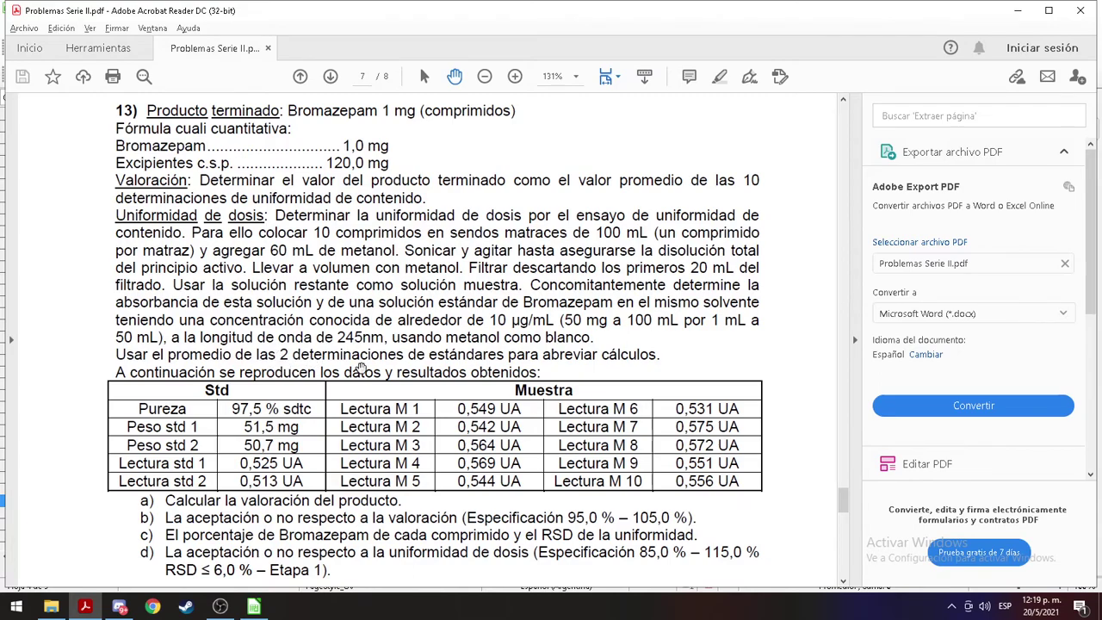
left_click(253, 607)
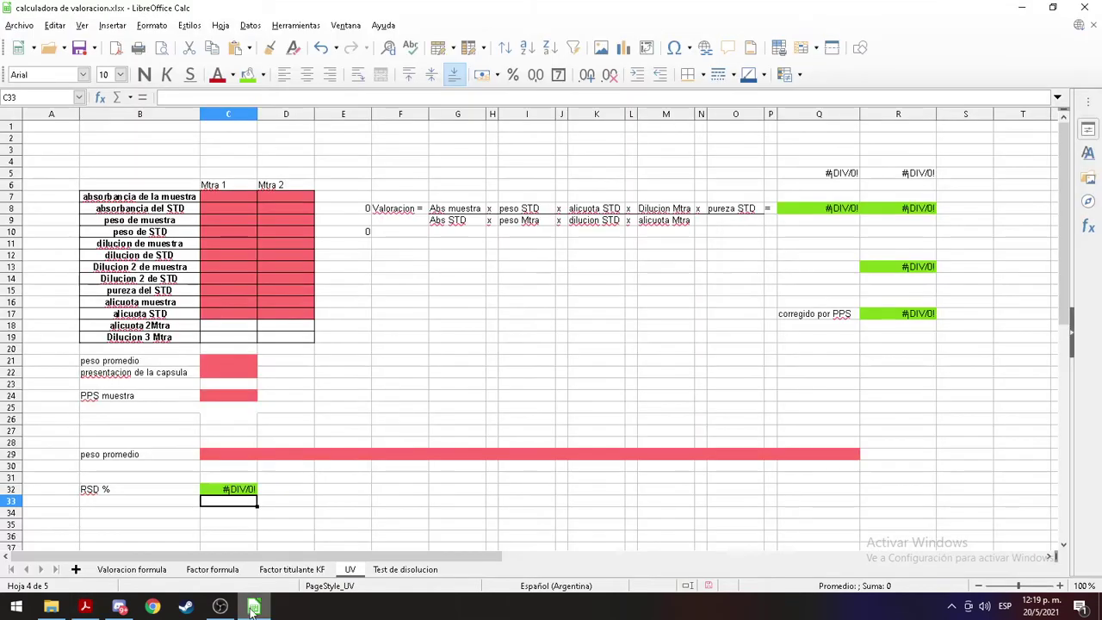
left_click(338, 231)
left_click(339, 211)
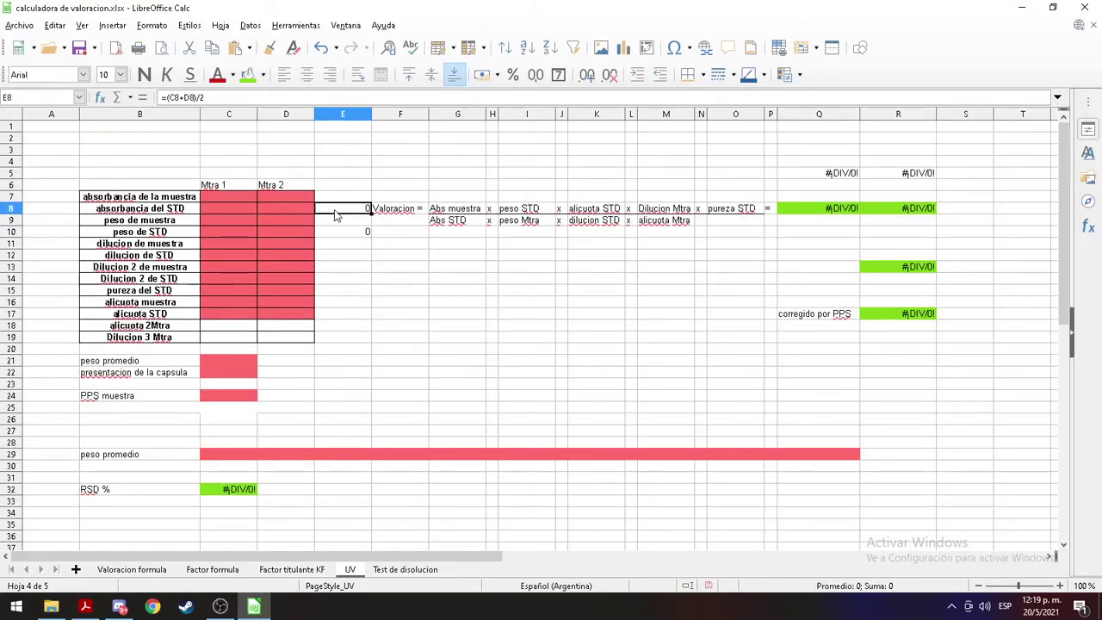
left_click(173, 97)
left_click_drag(165, 97, 199, 97)
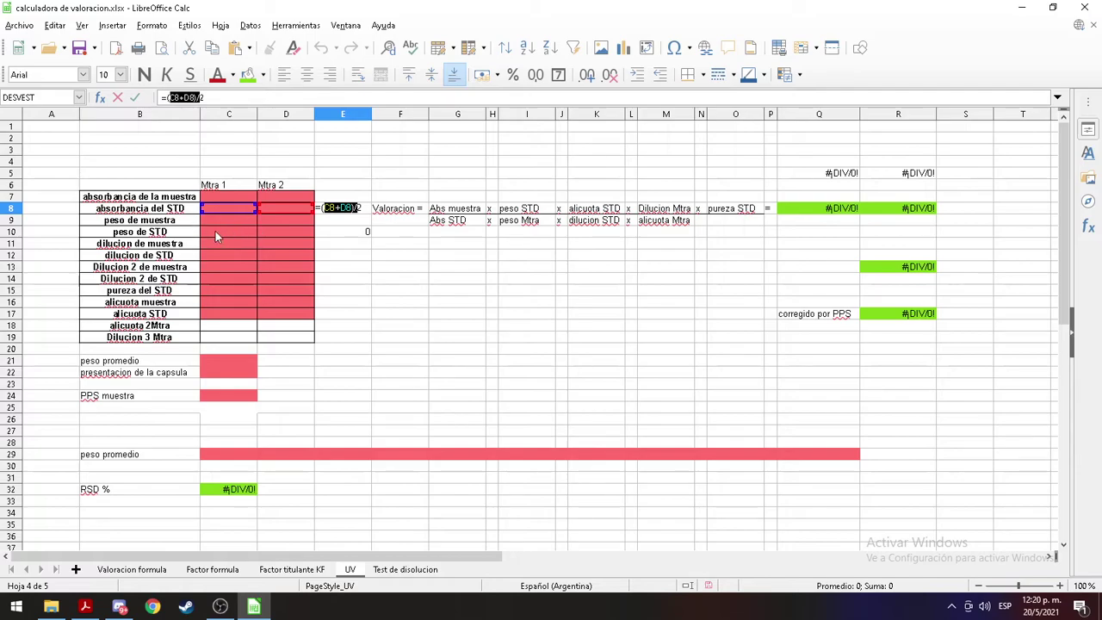
key("Return")
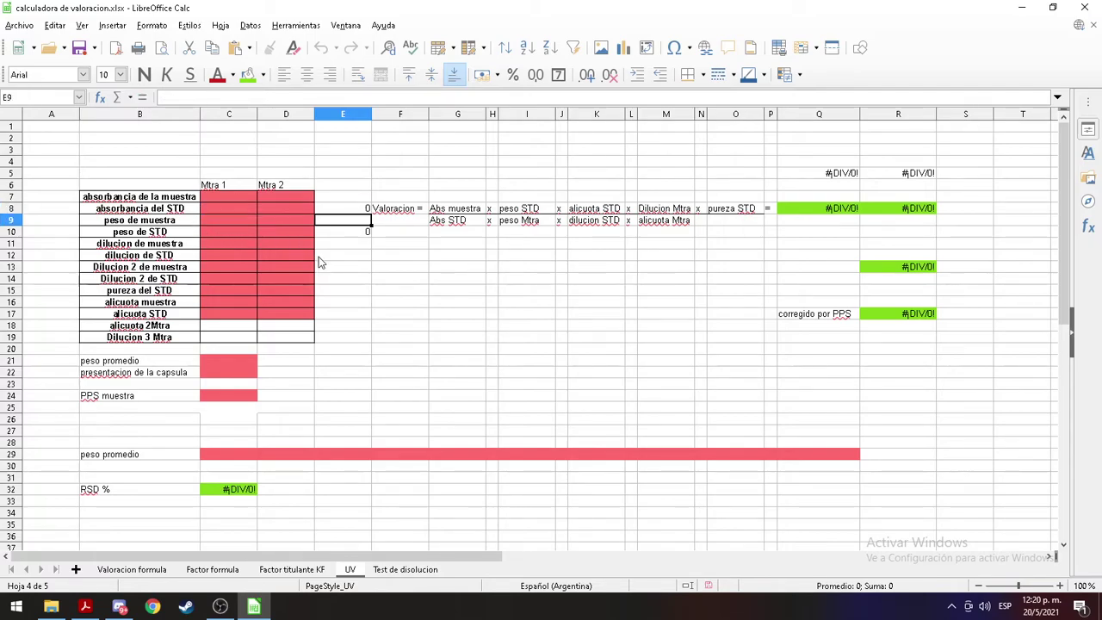
Step: Compare the assay formulas in Q5 and Q8, checking which STD absorbance cell each one uses
left_click(823, 178)
left_click(881, 177)
left_click(839, 175)
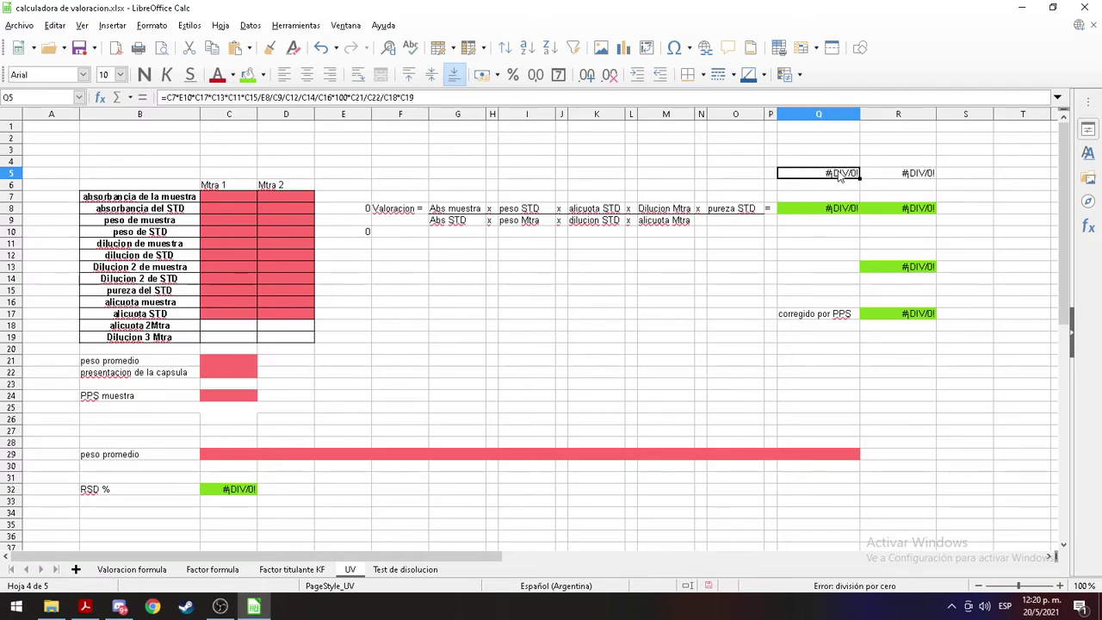
left_click(839, 211)
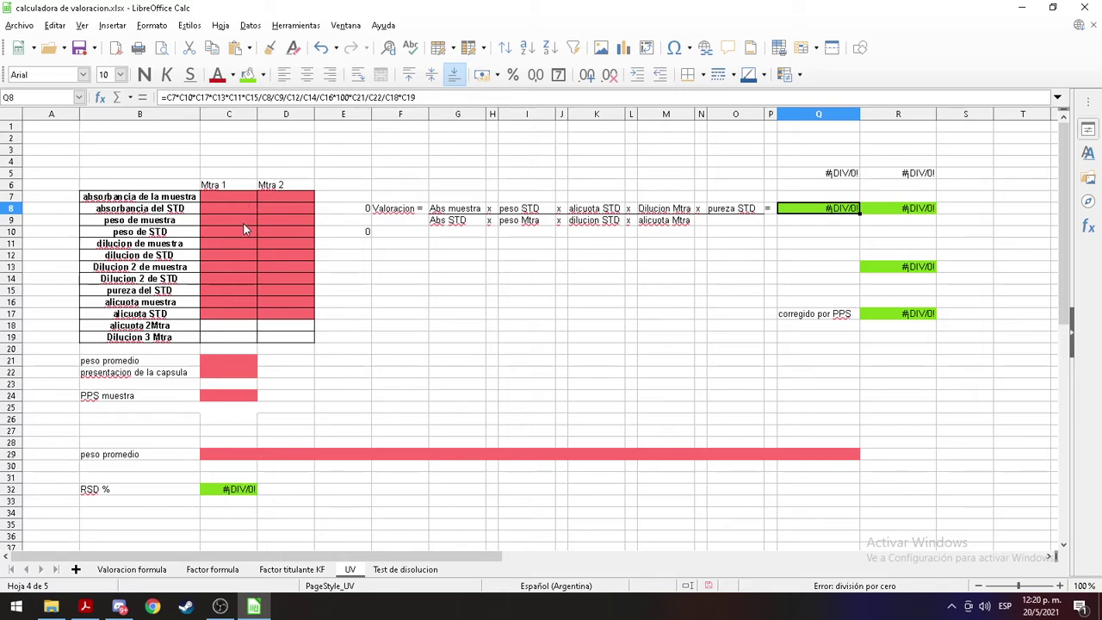
left_click(240, 212)
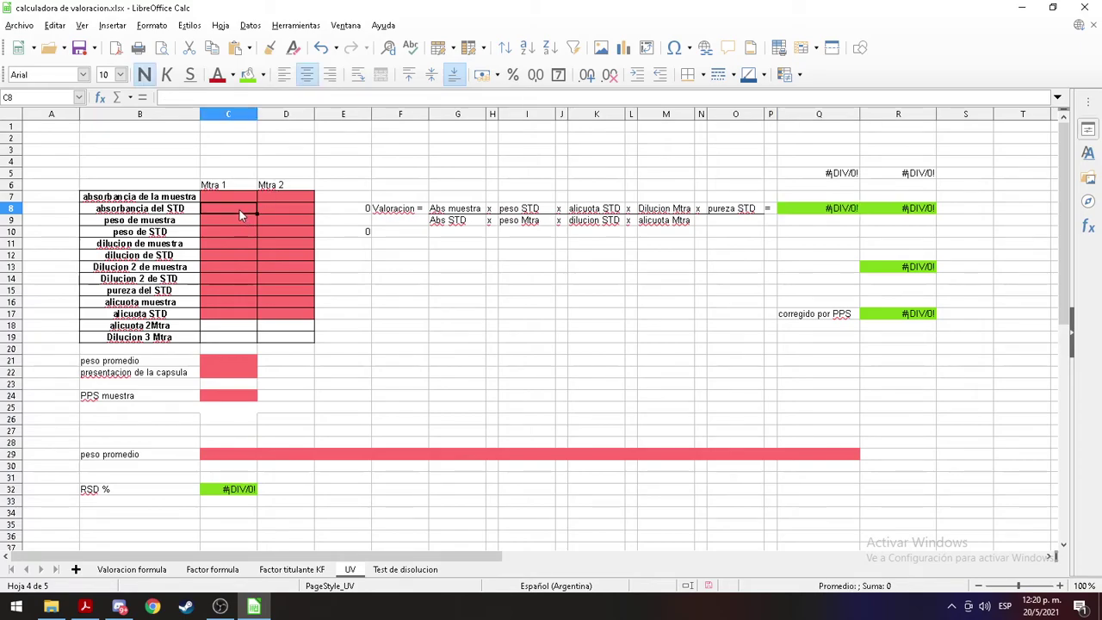
left_click(835, 174)
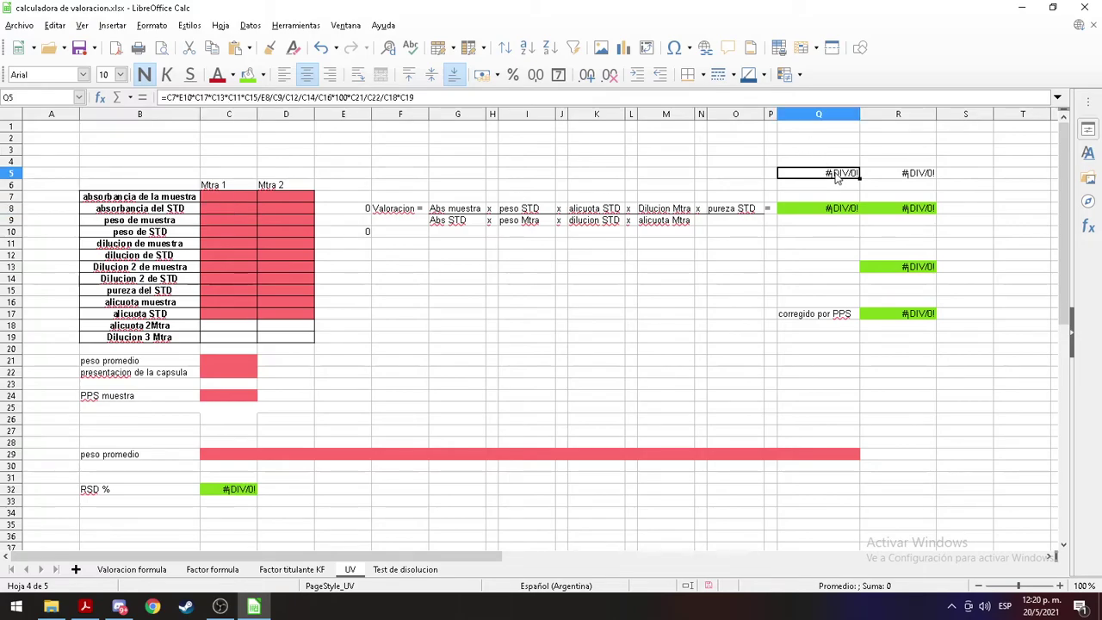
left_click(349, 210)
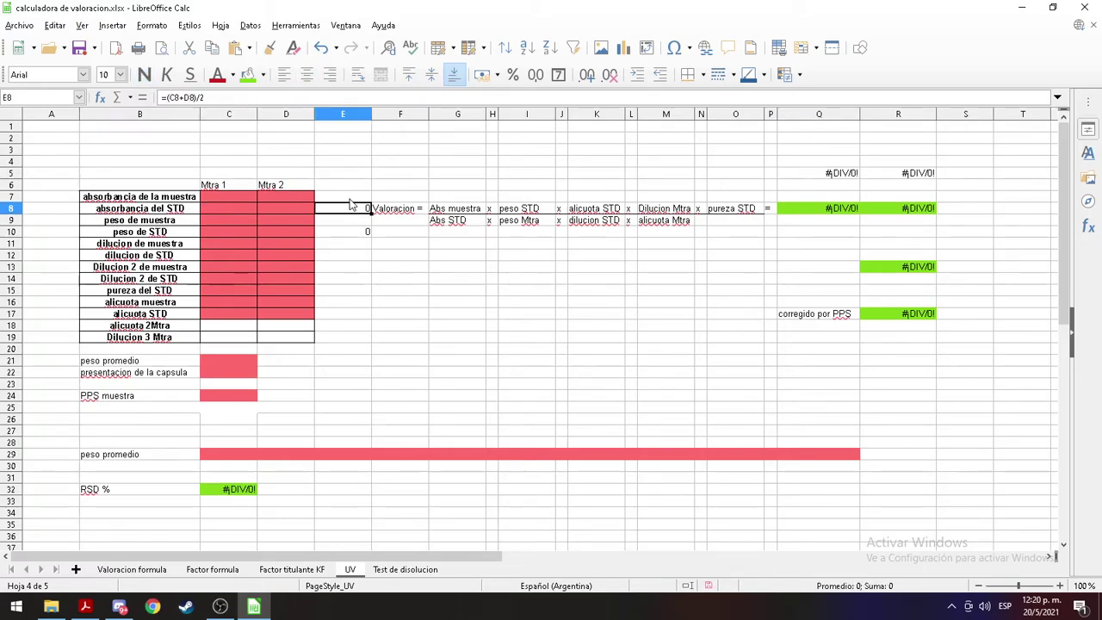
left_click(351, 197)
left_click(465, 272)
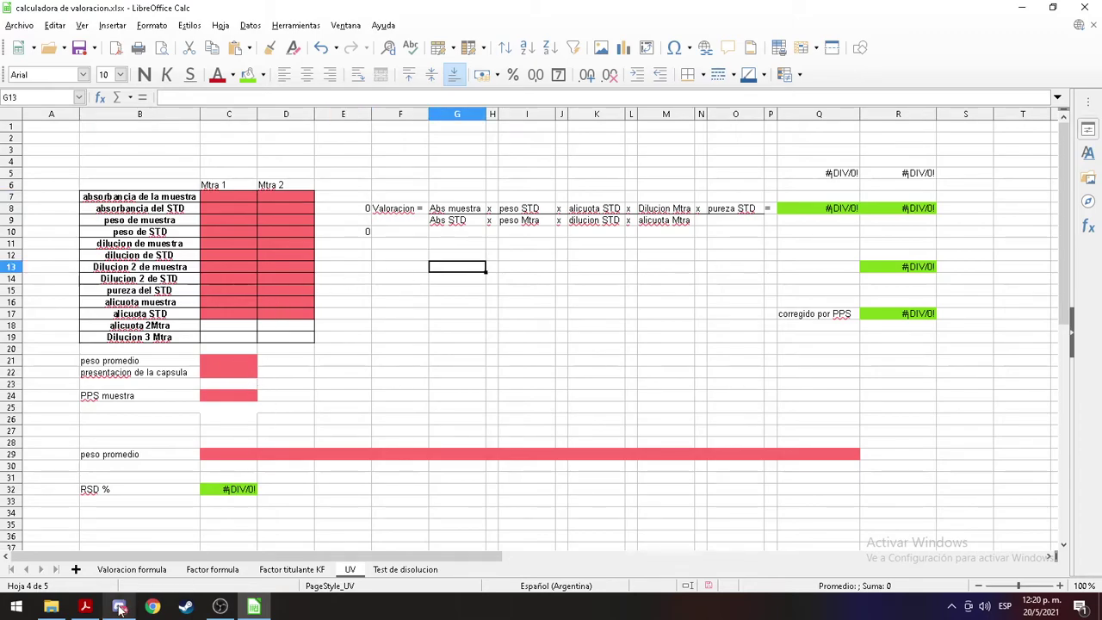
Step: Enter the standard weights from the problem PDF in the peso de STD row: 51,5 for Mtra 1 and 50,7 for Mtra 2
left_click(84, 605)
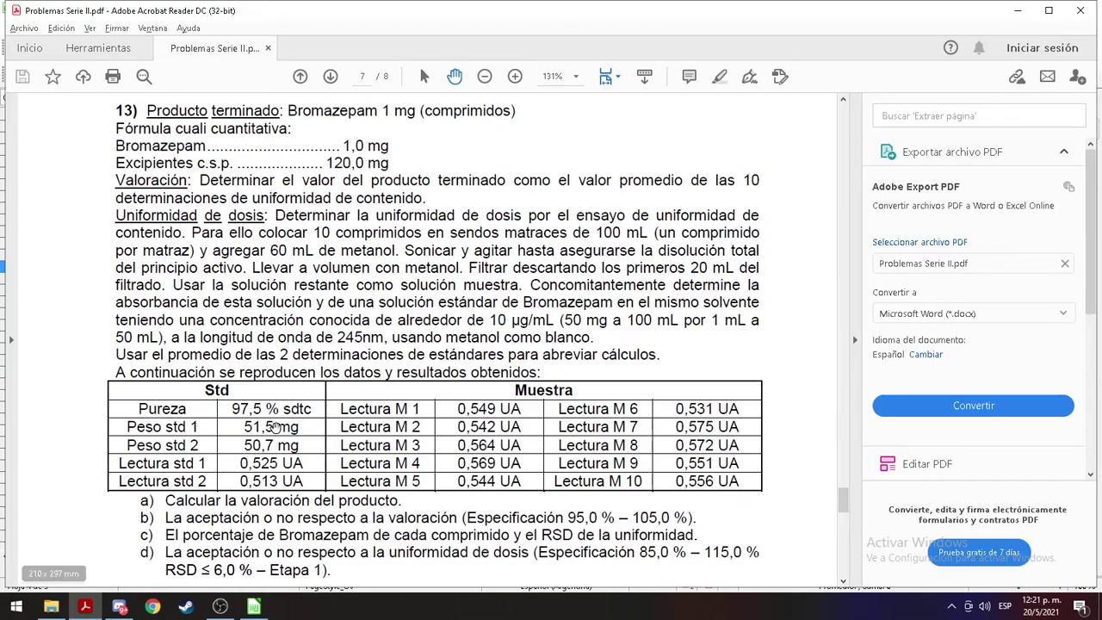
left_click(254, 606)
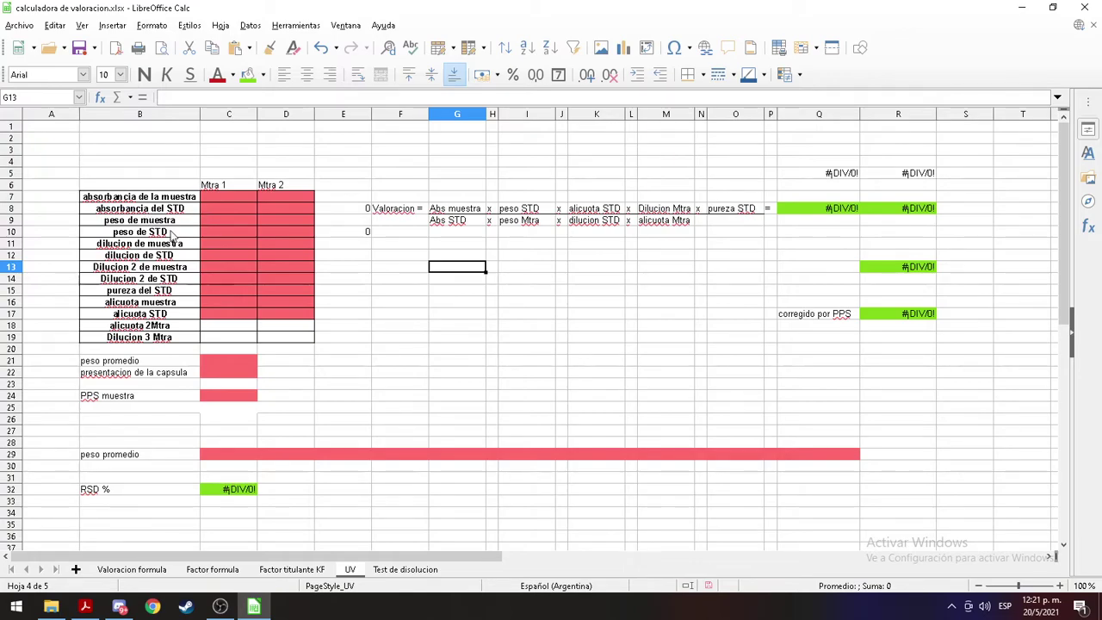
left_click(213, 232)
type("51,5")
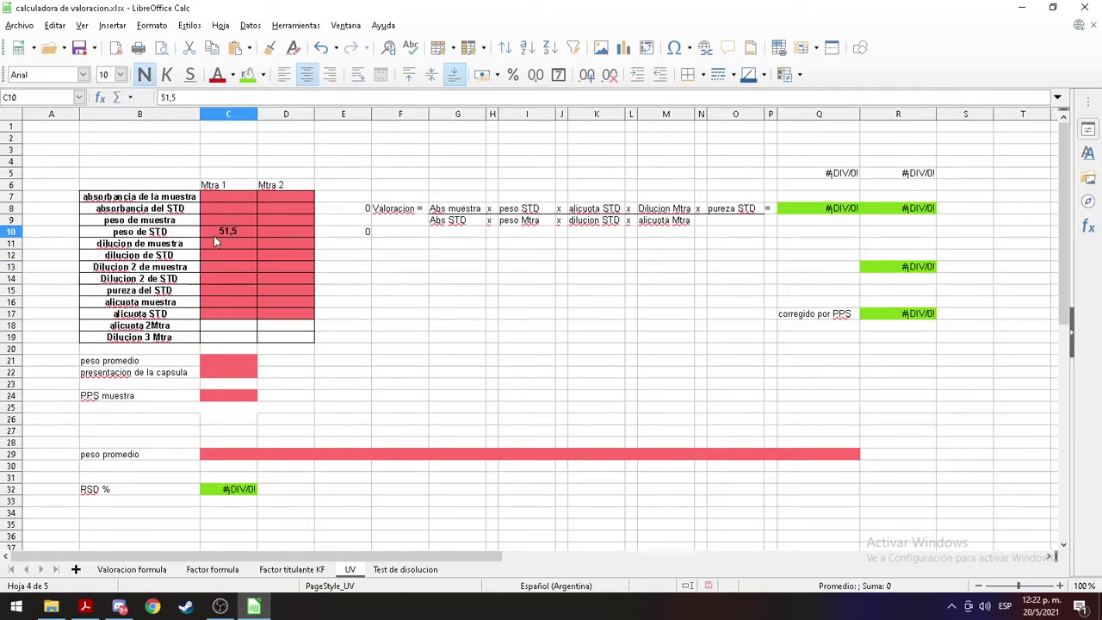
key("Tab")
key("alt+Tab")
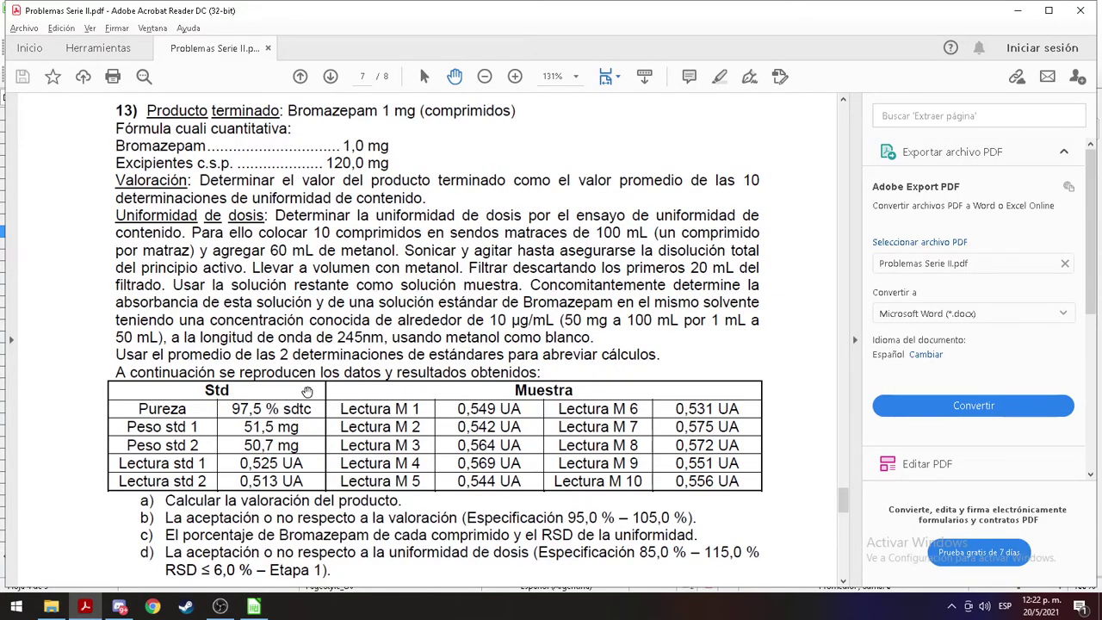
key("alt+Tab")
type("50,7")
key("Return")
Step: Enter the standard readings from the PDF in the absorbancia del STD row: 0,525 for Mtra 1 and 0,513 for Mtra 2
key("alt+Tab")
key("alt+Tab")
left_click(224, 210)
type("0,625")
key("Tab")
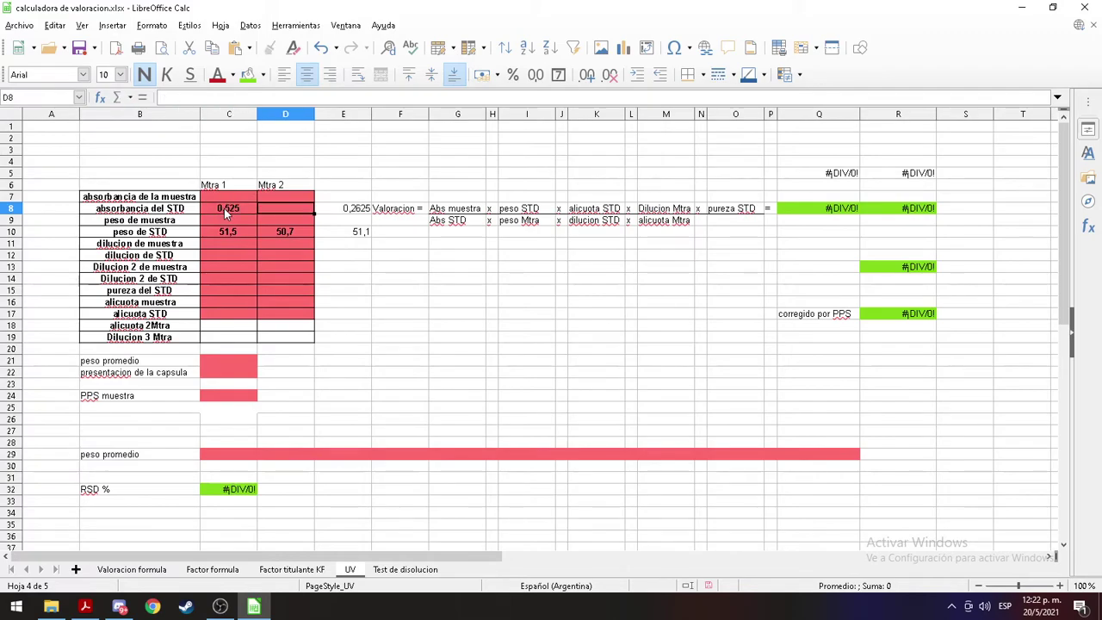
key("alt+Tab")
key("alt+Tab")
type("0,513")
key("Return")
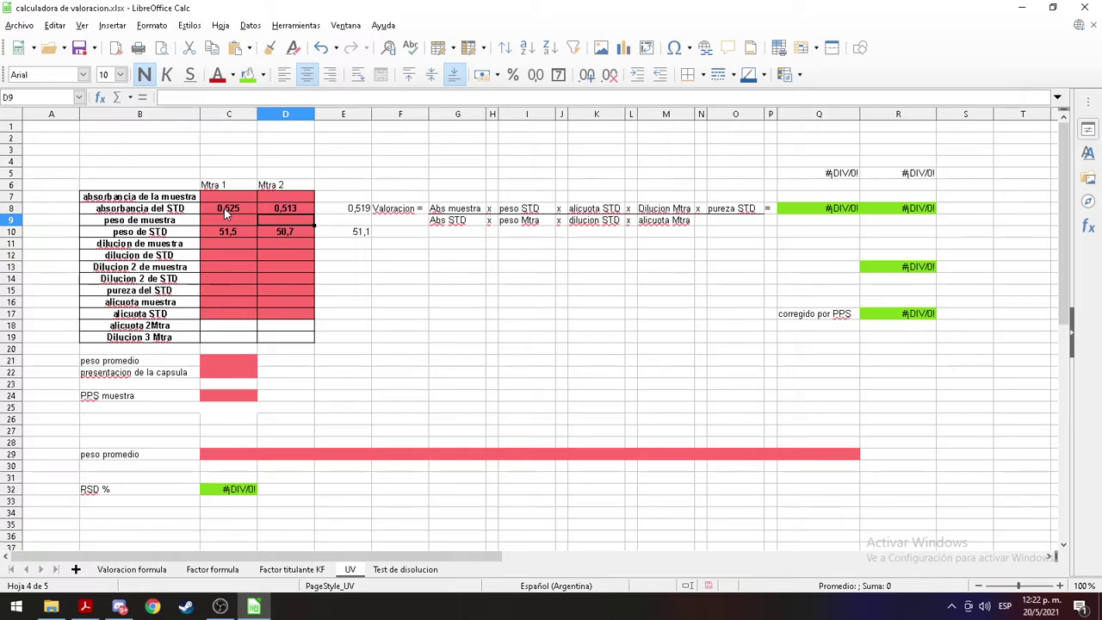
Step: Enter the first two sample readings from the PDF in the absorbancia de la muestra row: 0,549 and 0,542
key("alt+Tab")
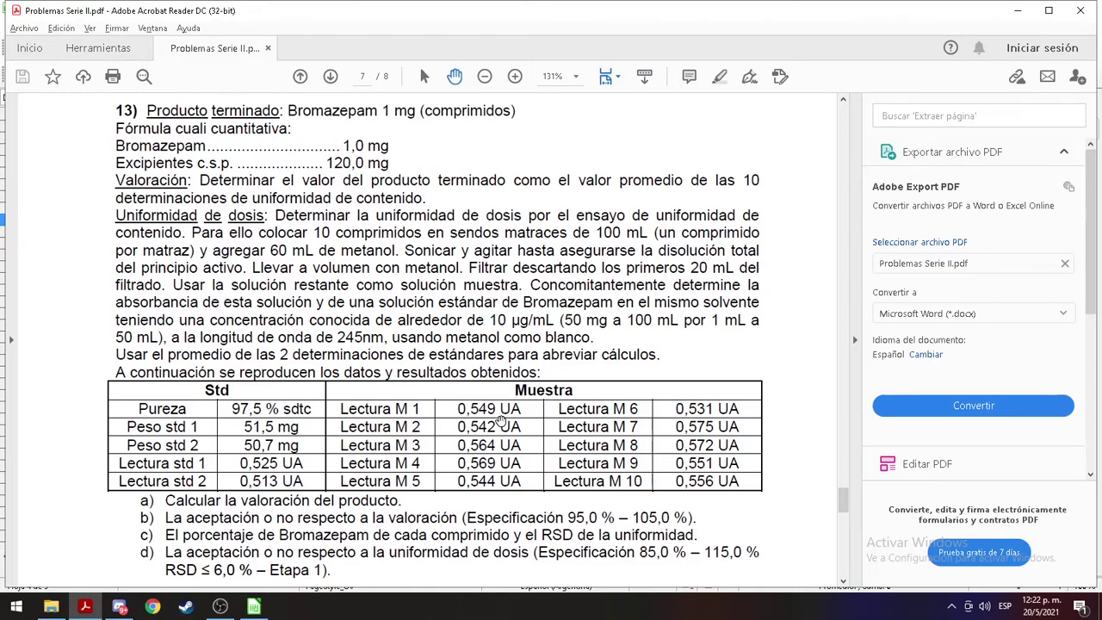
key("alt+Tab")
left_click(230, 198)
type("0,549")
key("Tab")
key("alt+Tab")
key("alt+Tab")
type("0,")
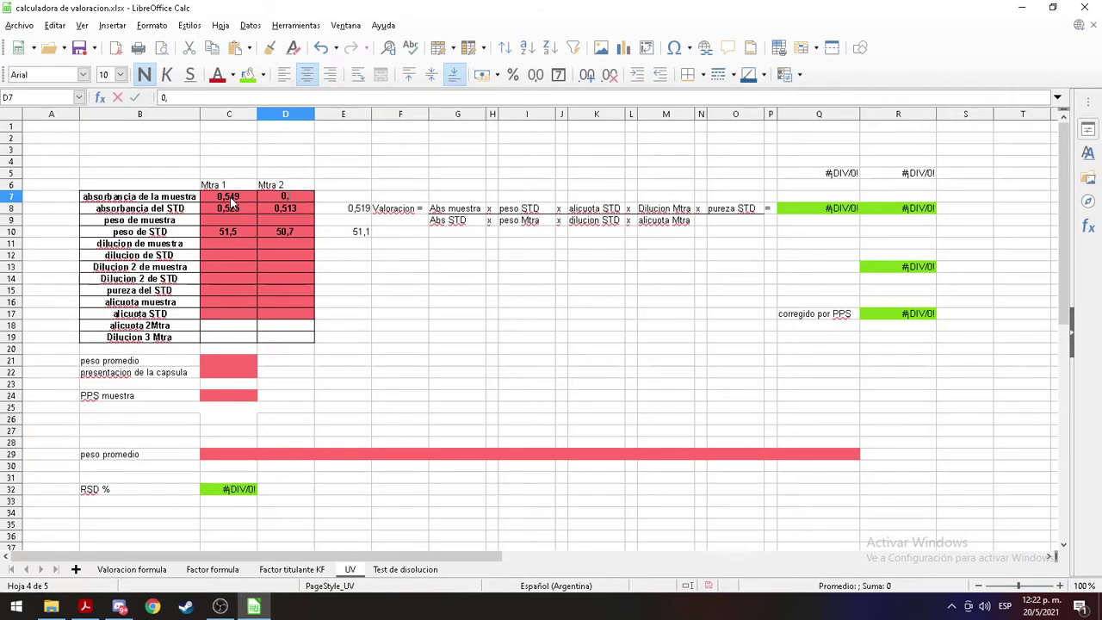
type("542")
key("Return")
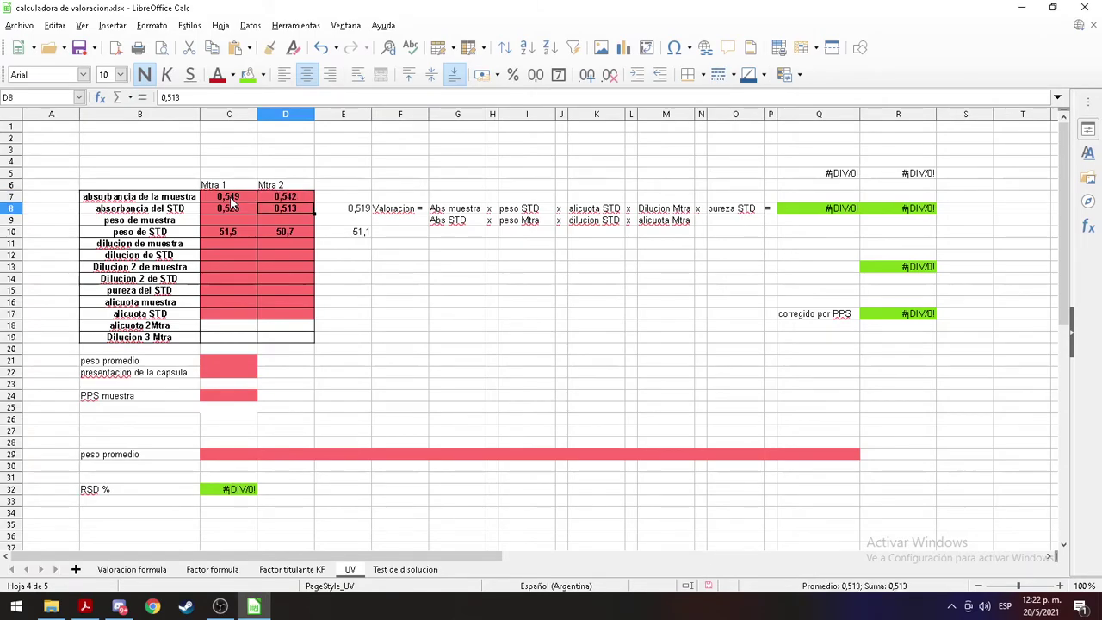
Step: Consult the Bromazepam content in the PDF and enter 1 as the peso de muestra for both Mtra 1 and Mtra 2
key("alt+Tab")
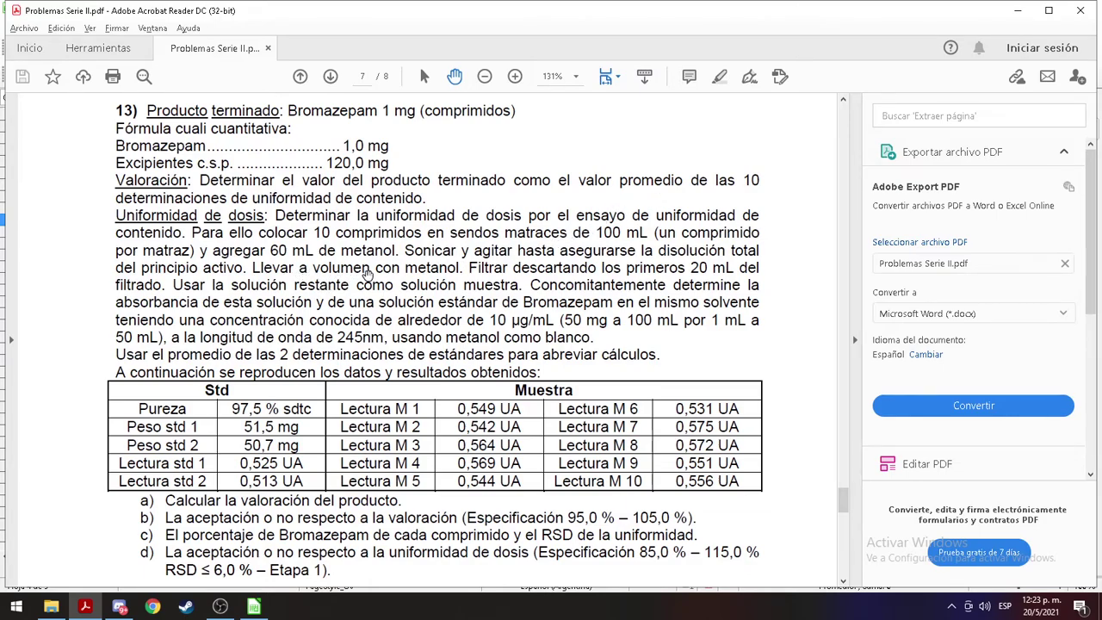
key("alt+Tab")
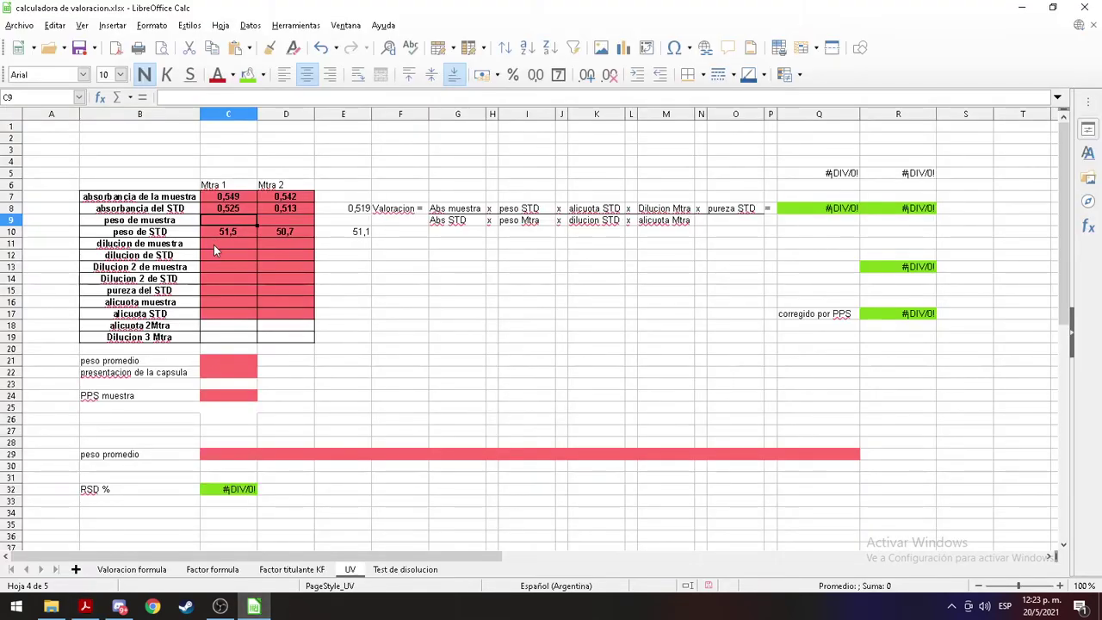
key("alt+Tab")
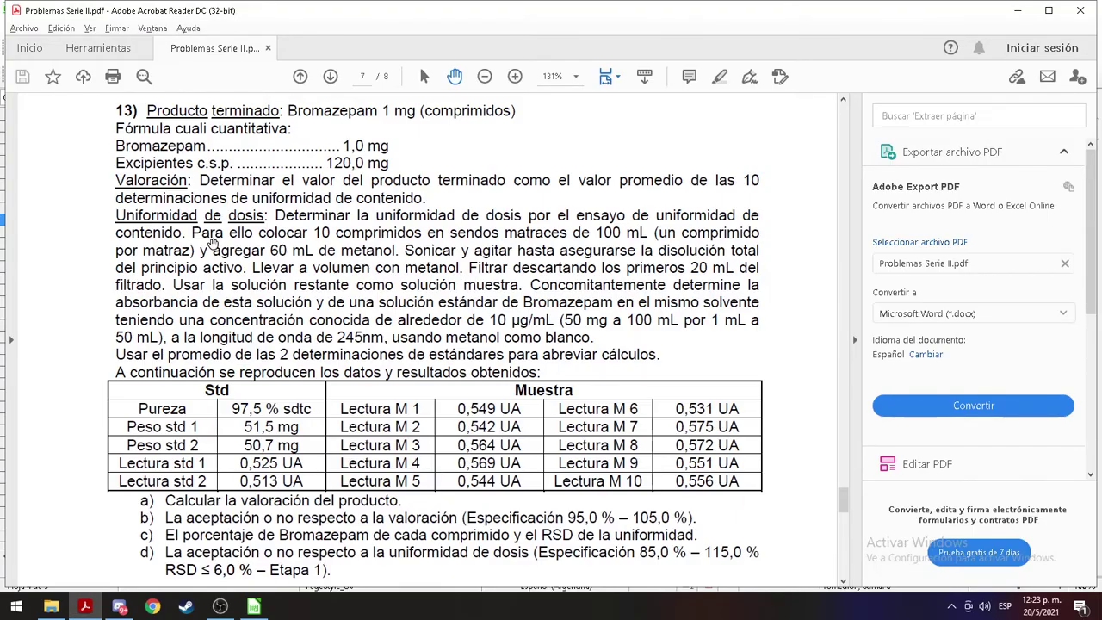
key("alt+Tab")
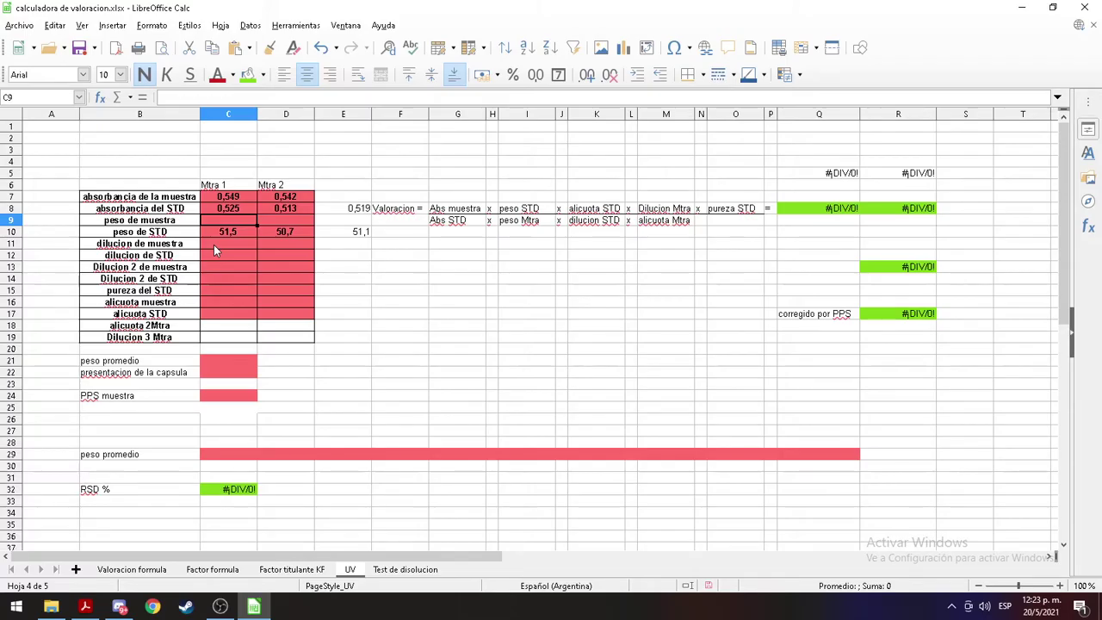
key("alt+Tab")
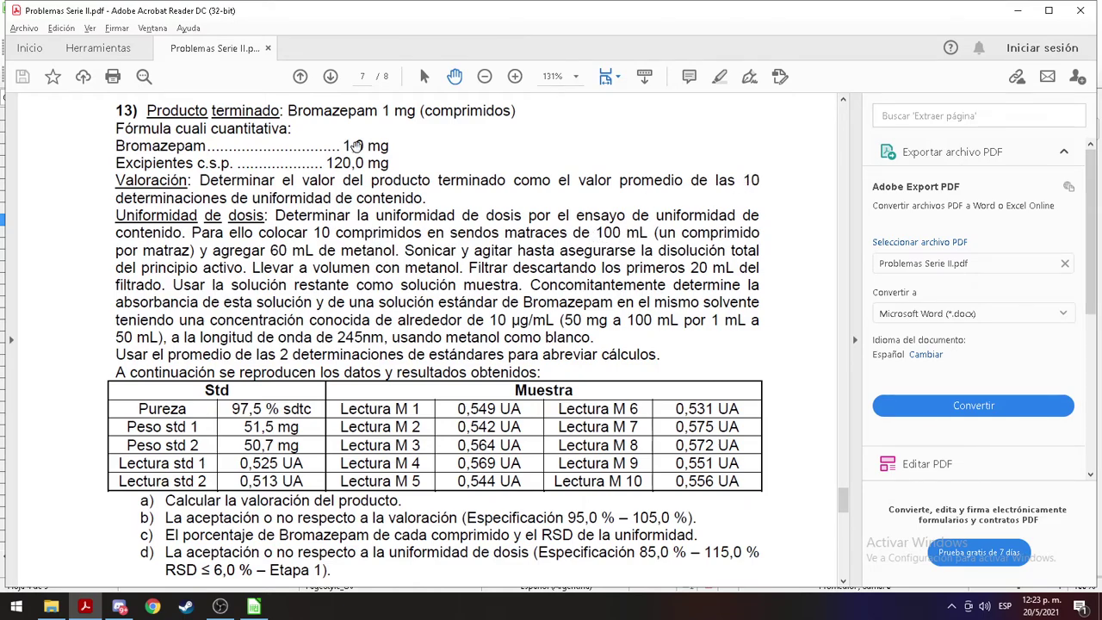
key("alt+Tab")
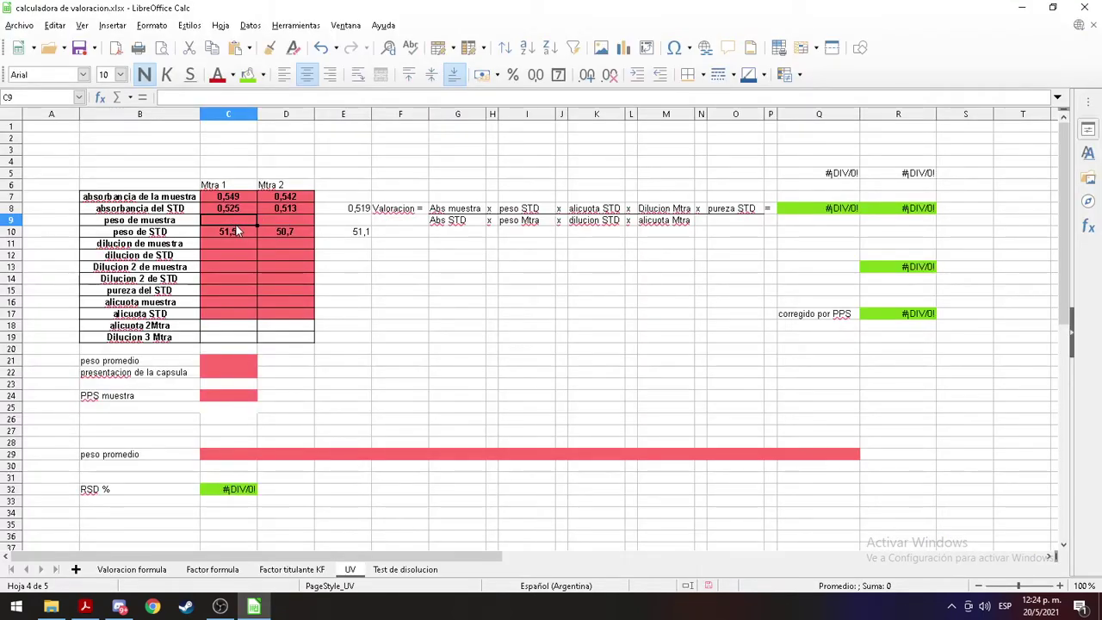
type("1")
key("Tab")
type("1")
key("Down")
Step: Set the dilucion de muestra to 100 for both Mtra 1 and Mtra 2
key("Down")
key("Down")
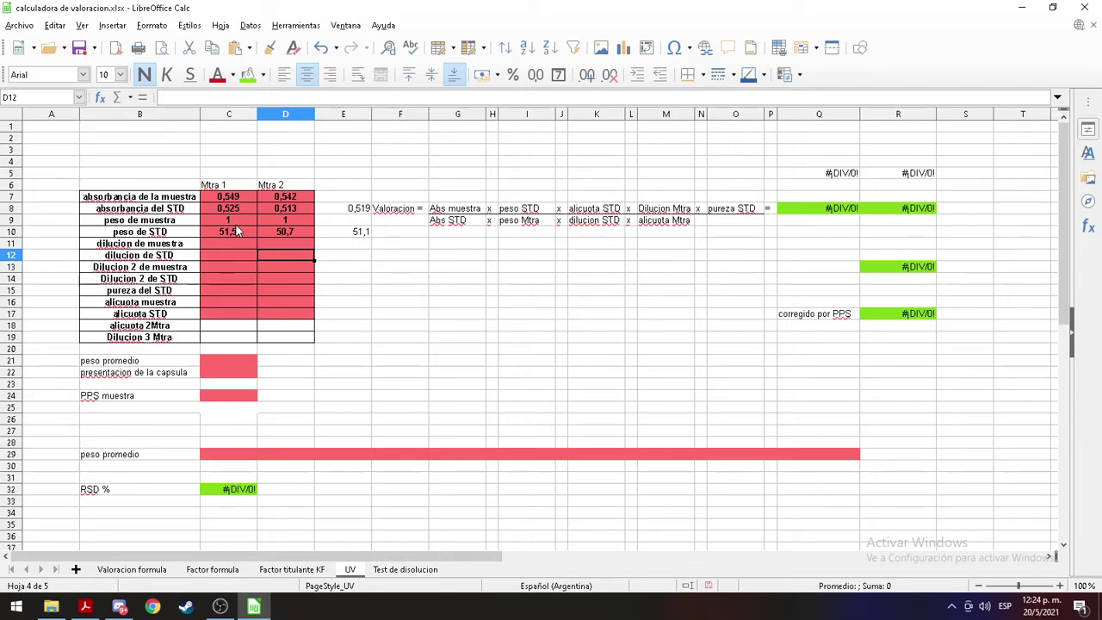
key("Left")
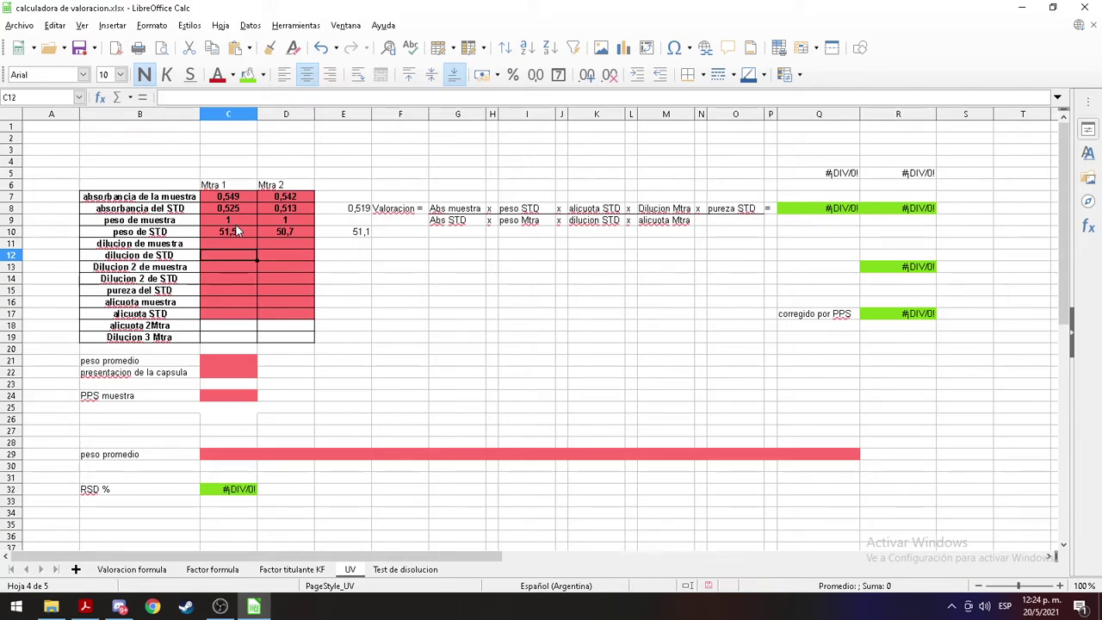
left_click(236, 245)
type("100")
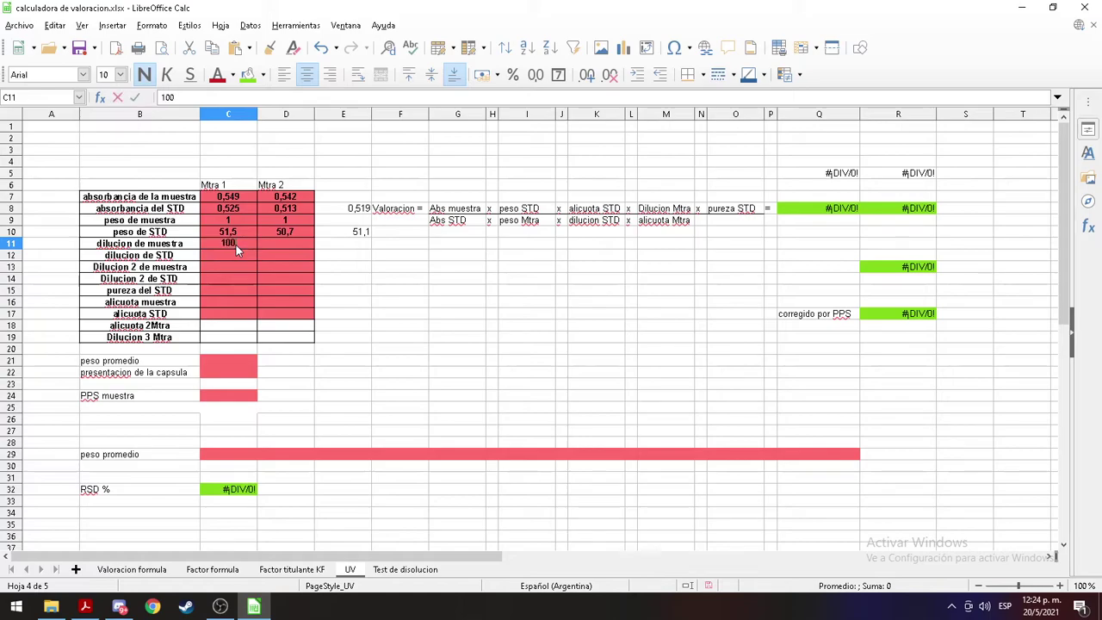
key("Tab")
type("100")
key("Return")
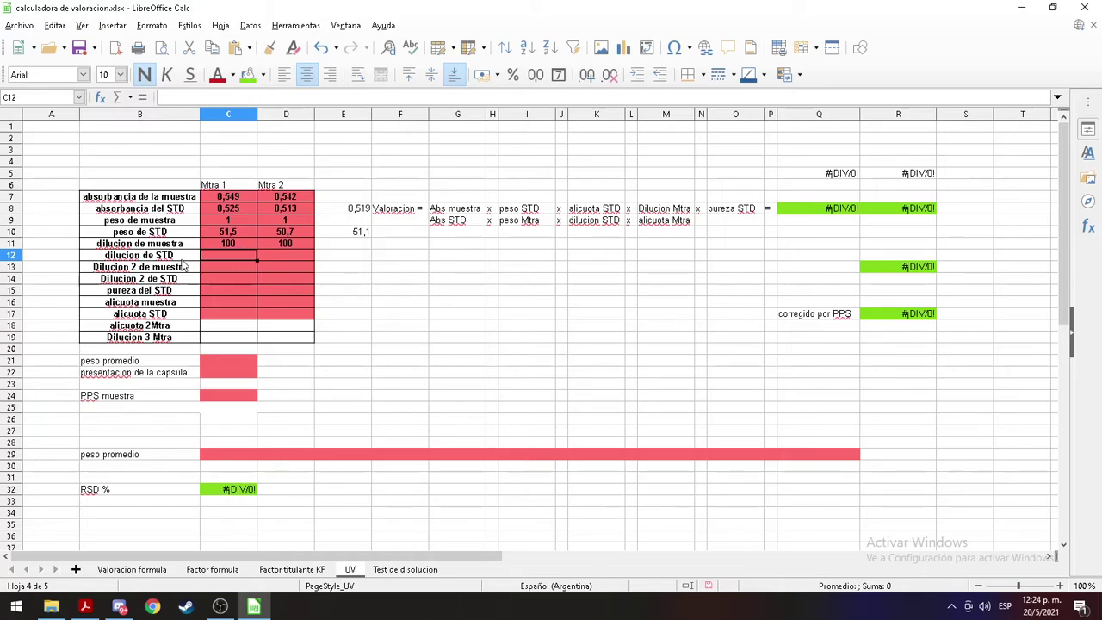
Step: Consult the standard preparation in the PDF and set the dilucion de STD to 100 for both Mtra 1 and Mtra 2
key("alt+Tab")
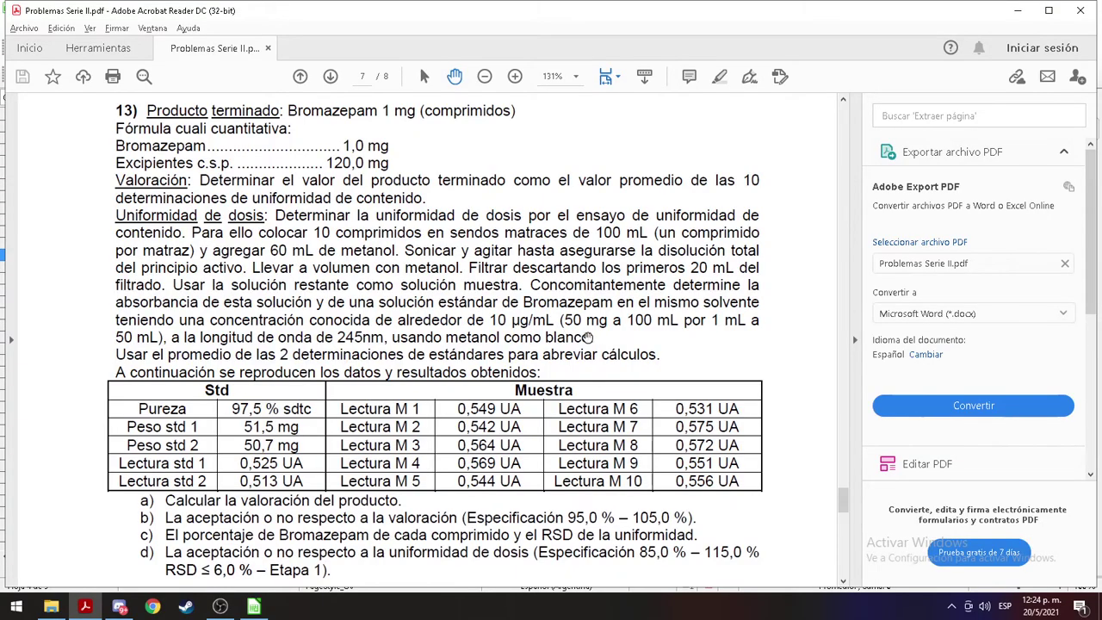
key("alt+Tab")
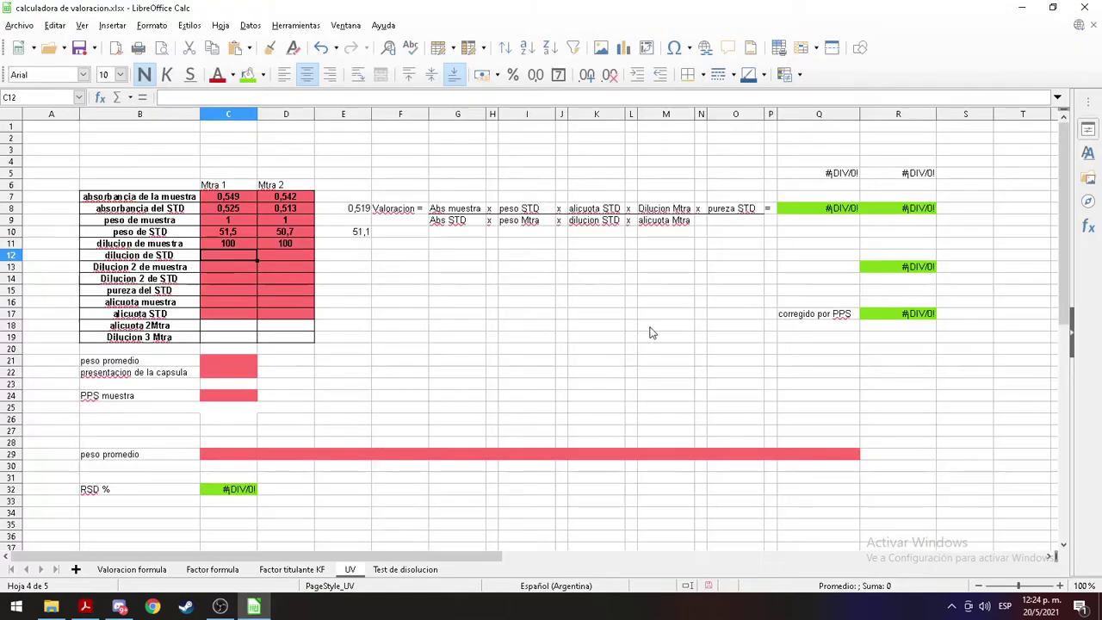
type("100")
key("Tab")
type("100")
Step: Enter 1 as the alicuota STD for both Mtra 1 and Mtra 2
key("Down")
key("Down")
key("Down")
key("Down")
key("Left")
key("Down")
type("1")
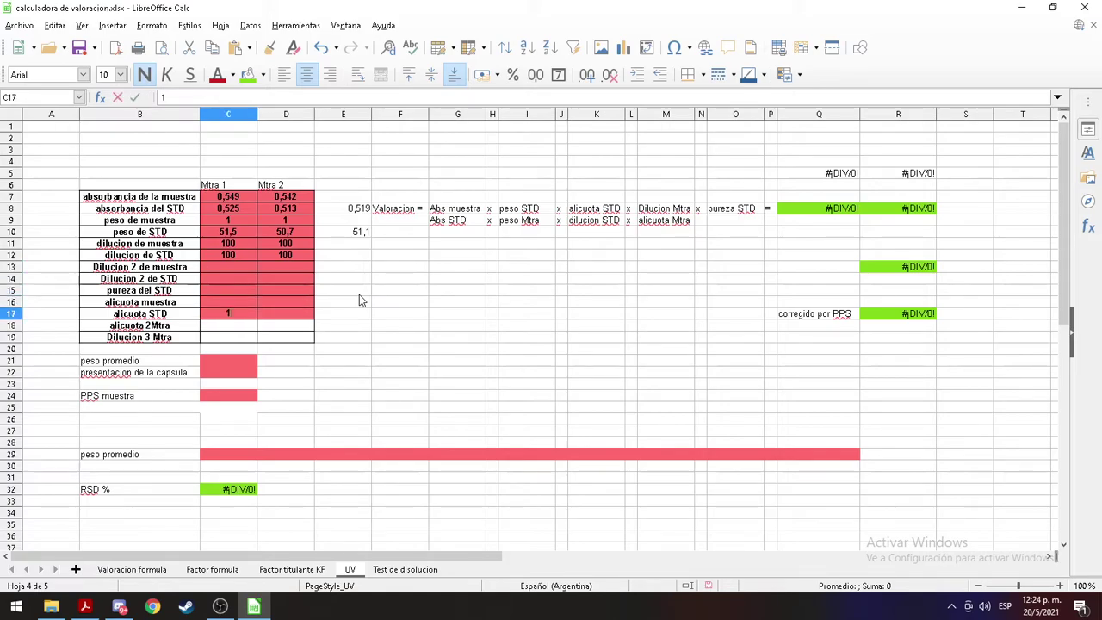
key("Tab")
type("1")
Step: Set the Dilucion 2 de STD to 50 for both Mtra 1 and Mtra 2
key("Up")
key("Up")
key("Up")
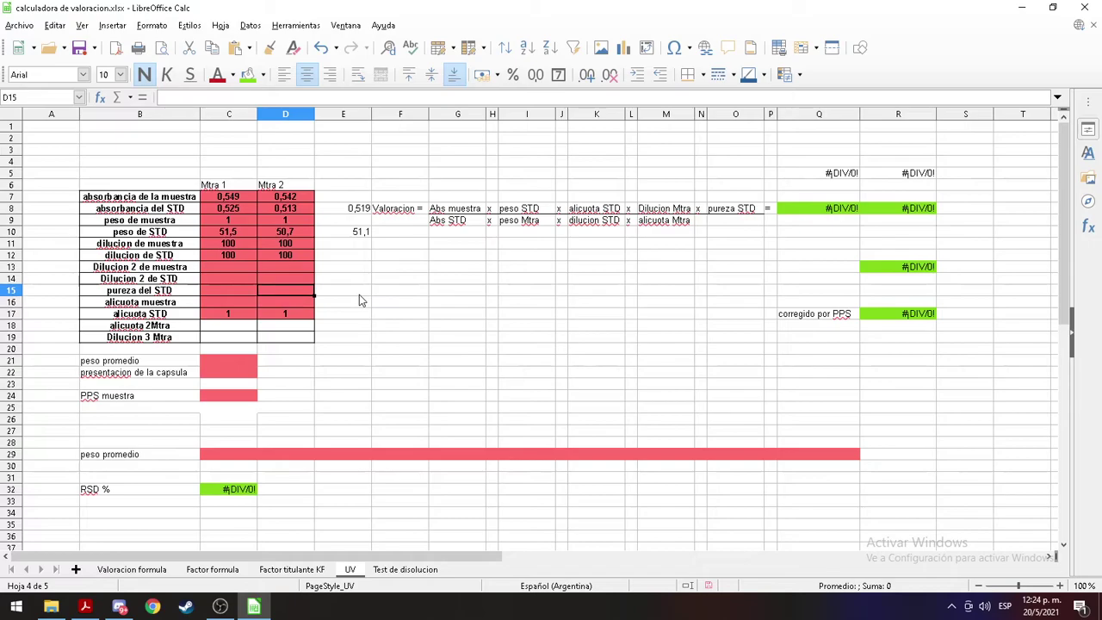
key("Left")
type("50")
key("Tab")
type("50")
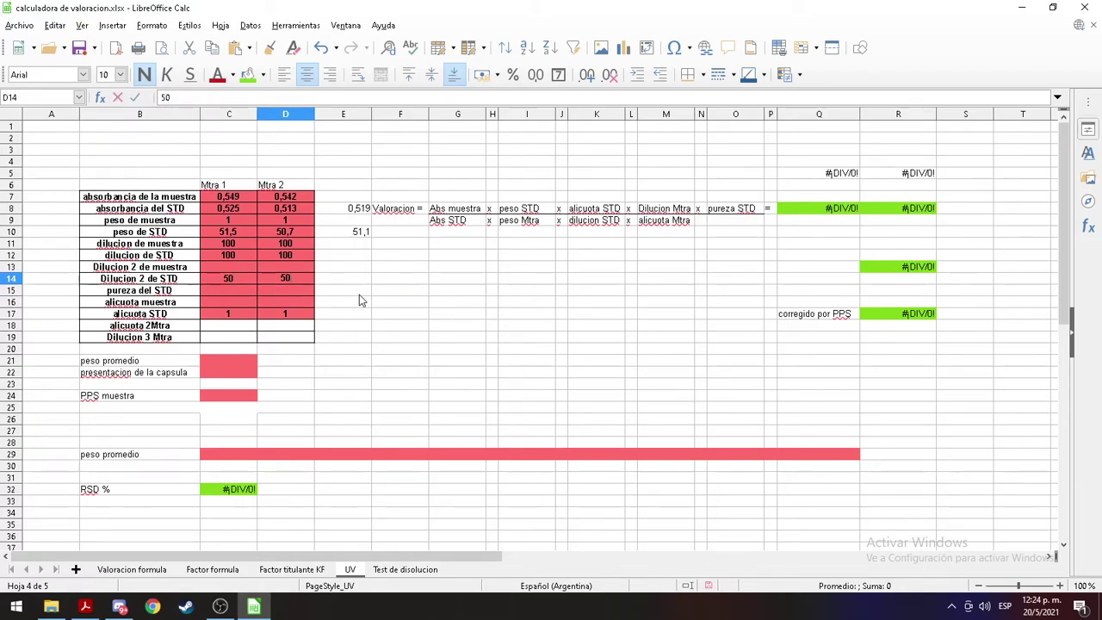
key("Down")
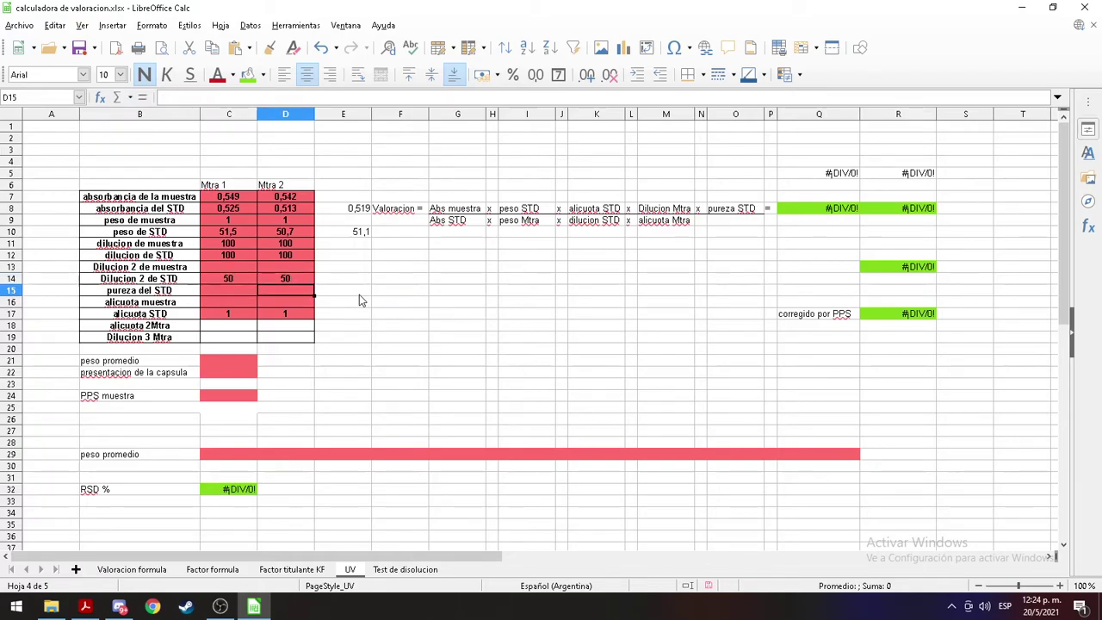
Step: Check the sample preparation in the PDF and set the Dilucion 2 de muestra to 1 for both Mtra 1 and Mtra 2
key("alt+Tab")
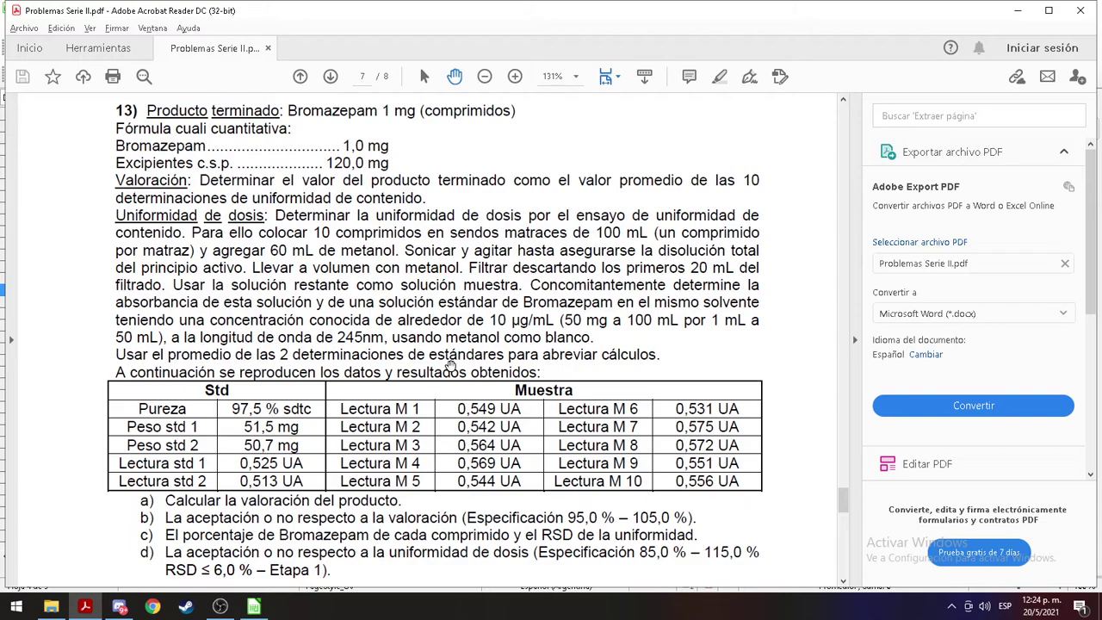
key("alt+Tab")
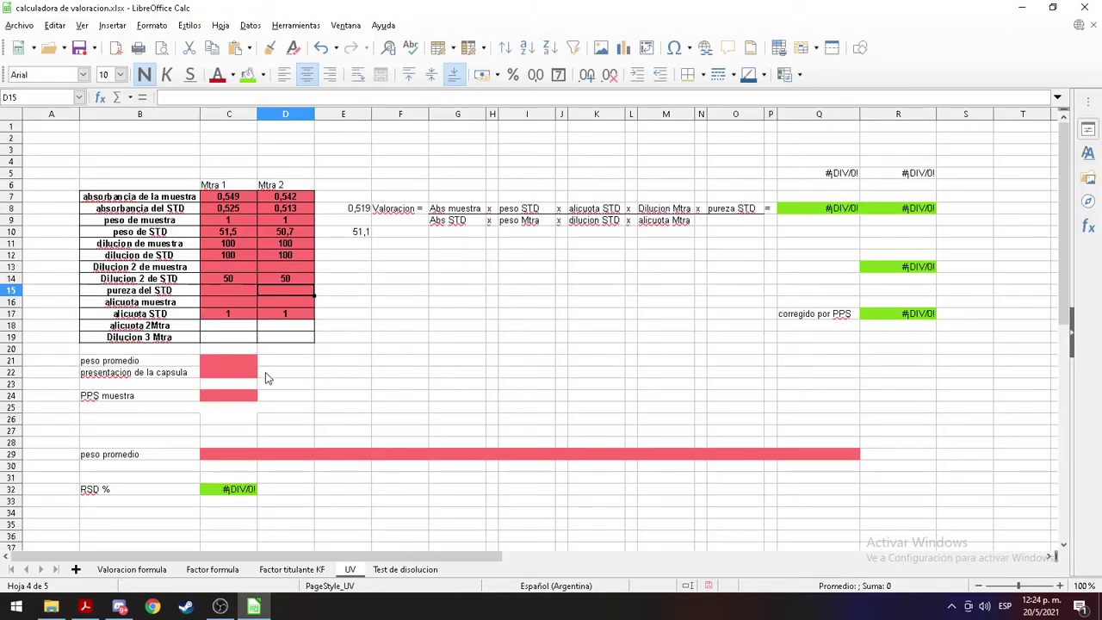
left_click(203, 267)
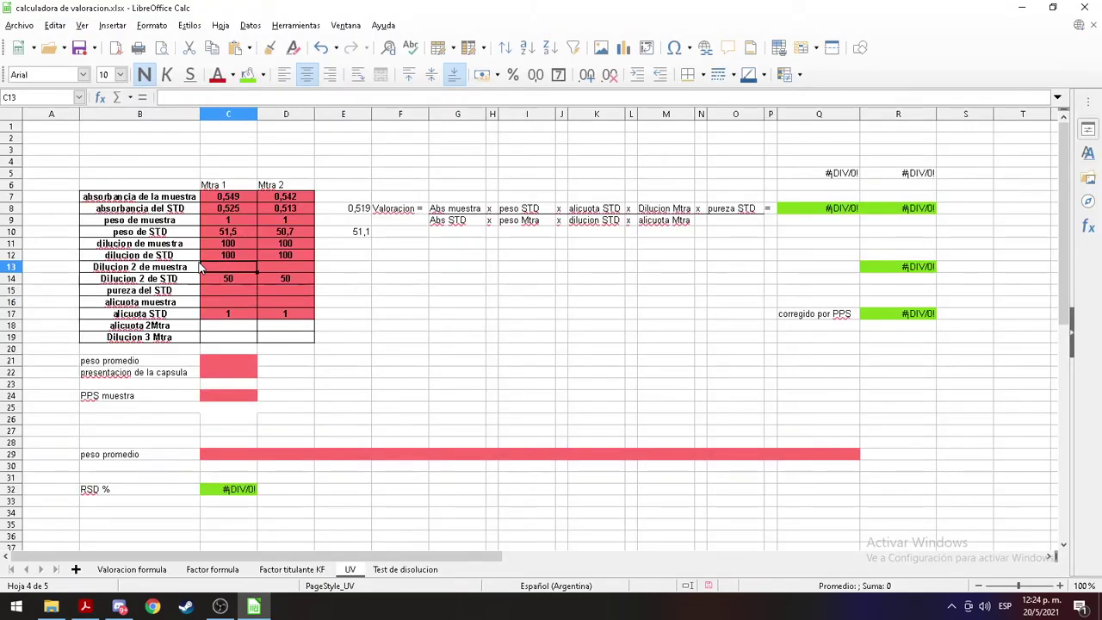
type("1")
key("Tab")
type("1")
key("Return")
key("Return")
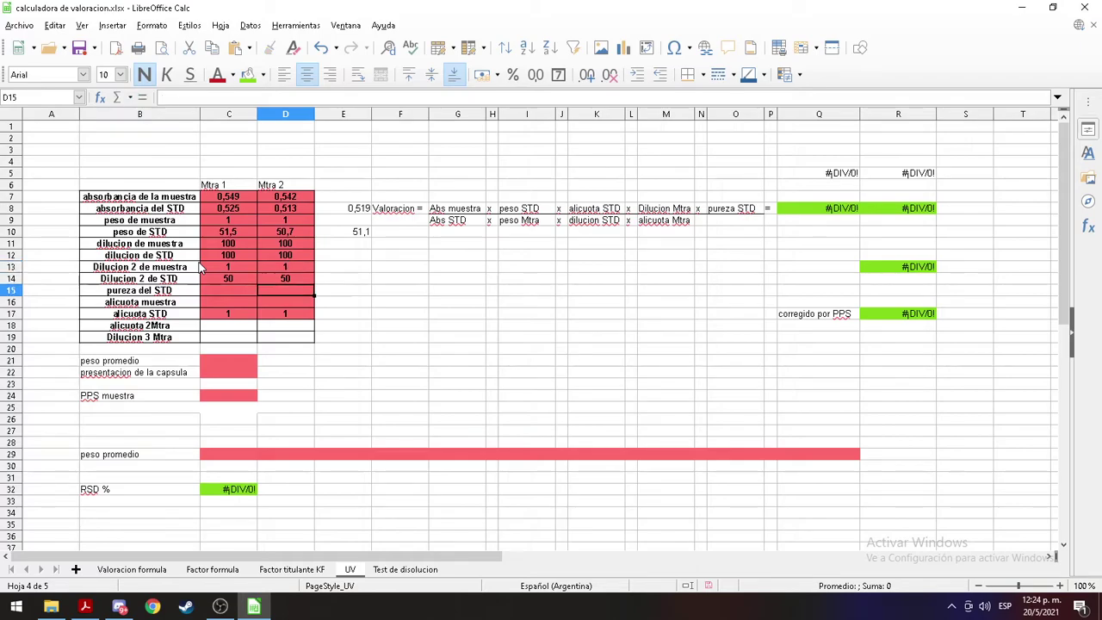
Step: Look up the standard's purity in the PDF and enter 0,975 as the pureza del STD for both Mtra 1 and Mtra 2
key("alt+Tab")
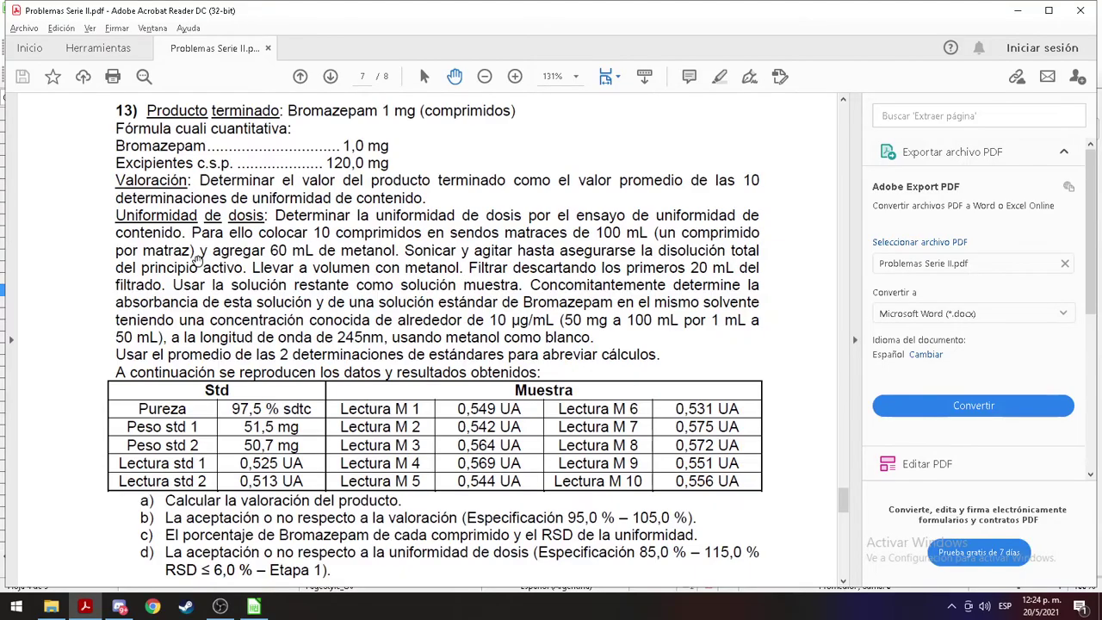
key("alt+Tab")
type("0,975")
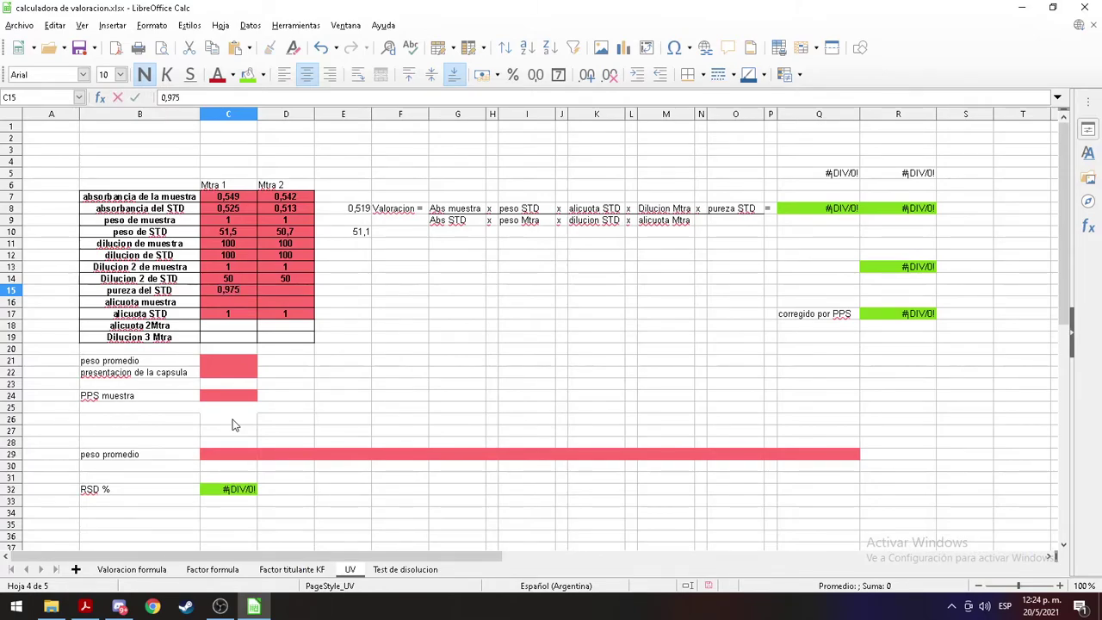
key("Tab")
type("0,975")
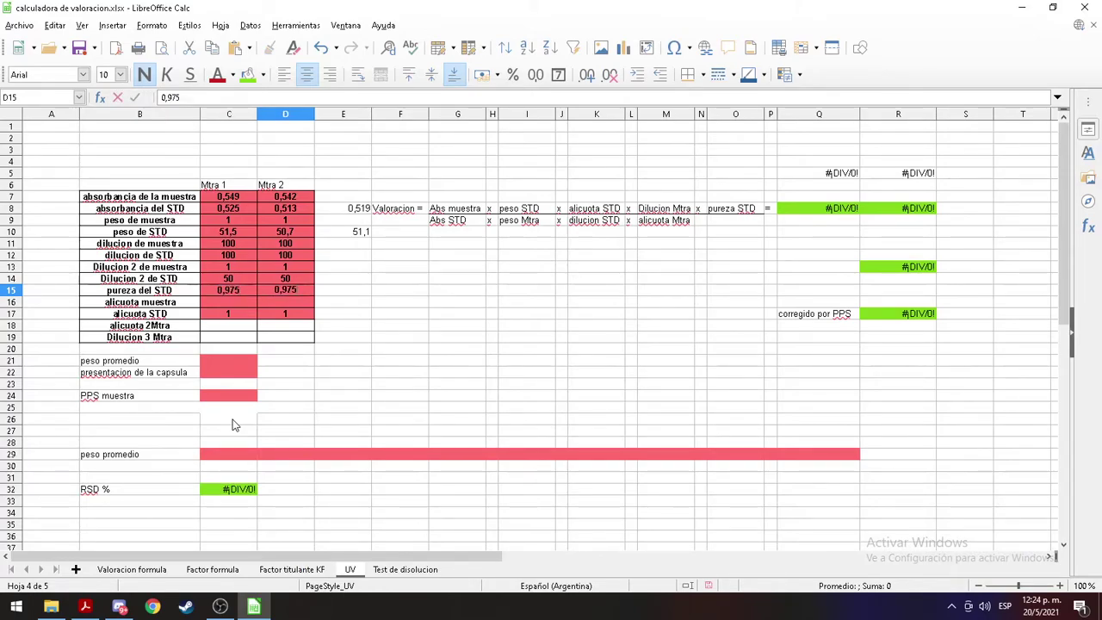
key("Return")
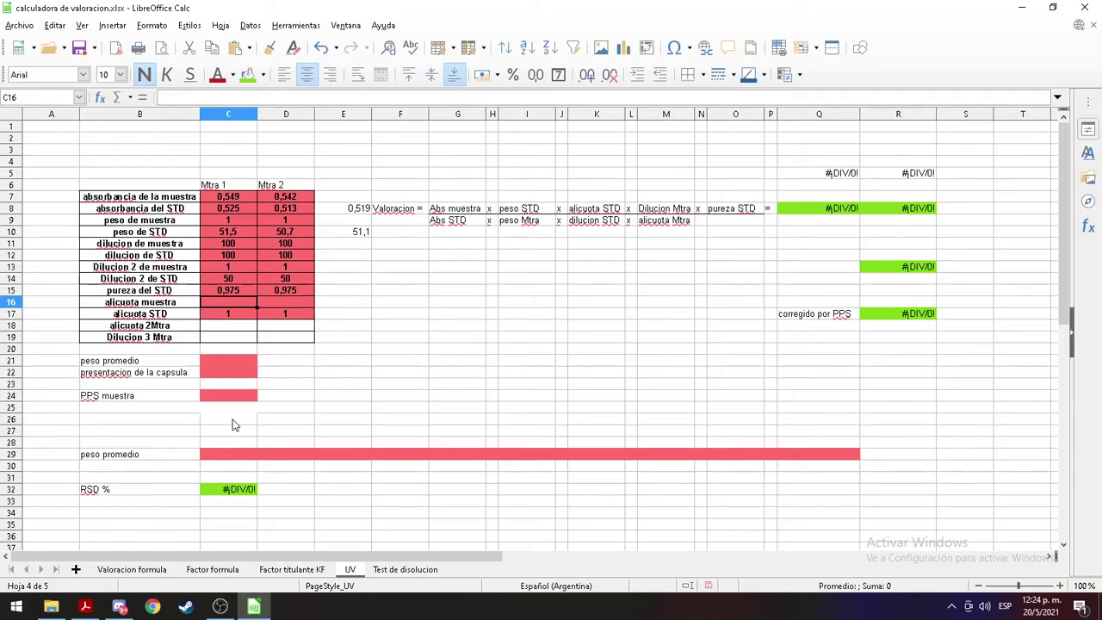
Step: Recheck the PDF data and enter 1 as the alicuota muestra for both Mtra 1 and Mtra 2
key("alt+Tab")
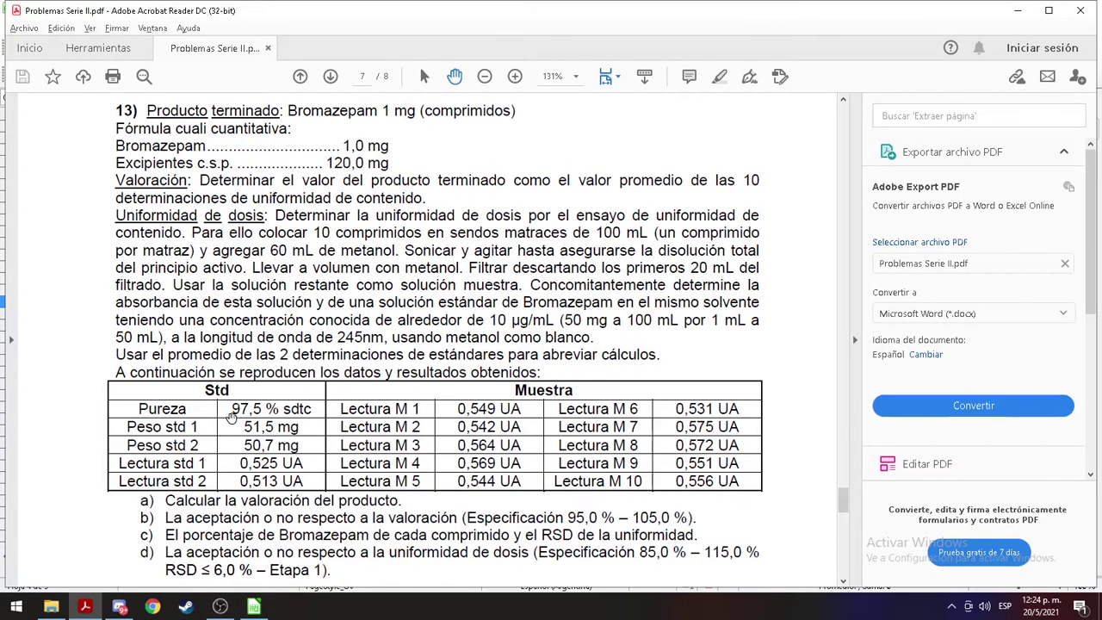
key("alt+Tab")
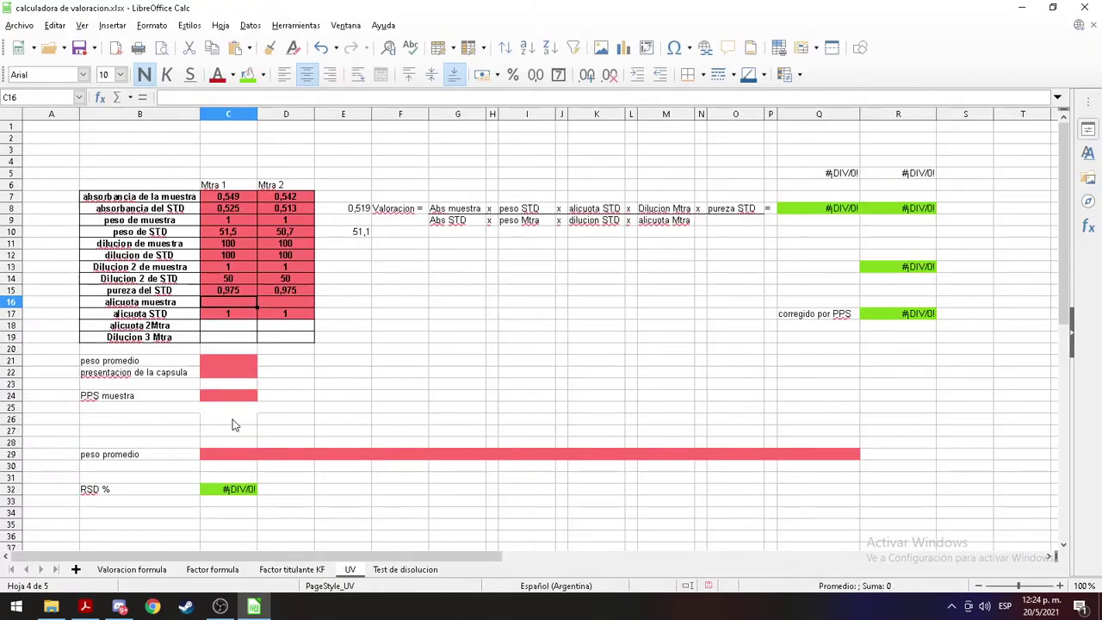
type("1")
key("Tab")
type("1")
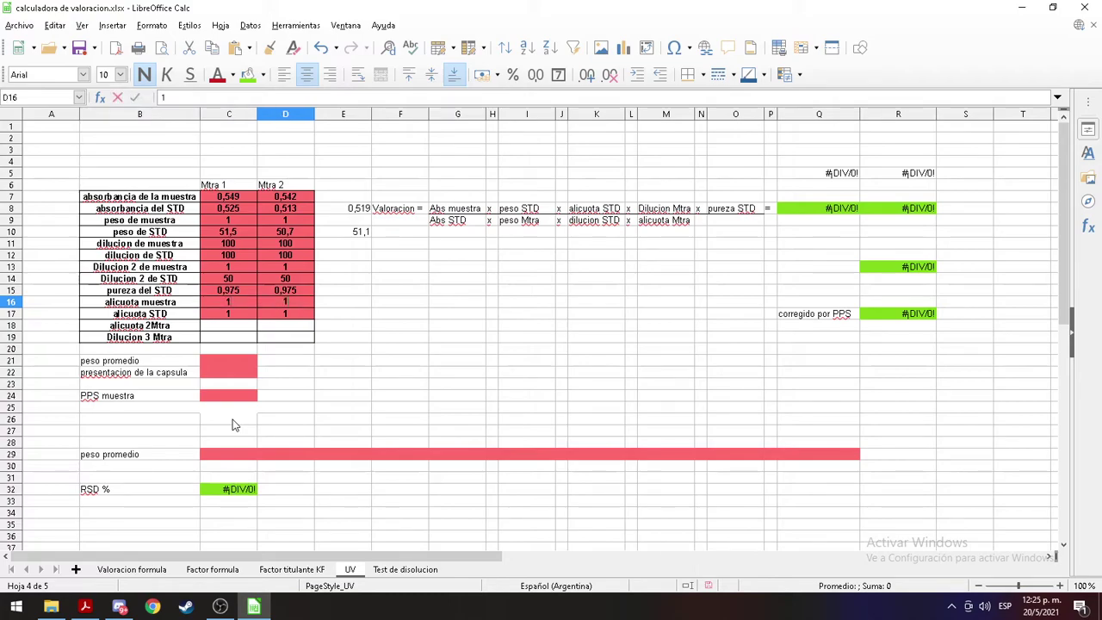
Step: Fill the alicuota 2Mtra and Dilucion 3 Mtra rows with 1 for both Mtra 1 and Mtra 2
key("Down")
key("Down")
key("Left")
type("1")
key("Tab")
type("1")
key("Return")
type("1")
key("Tab")
type("1")
key("Return")
key("Down")
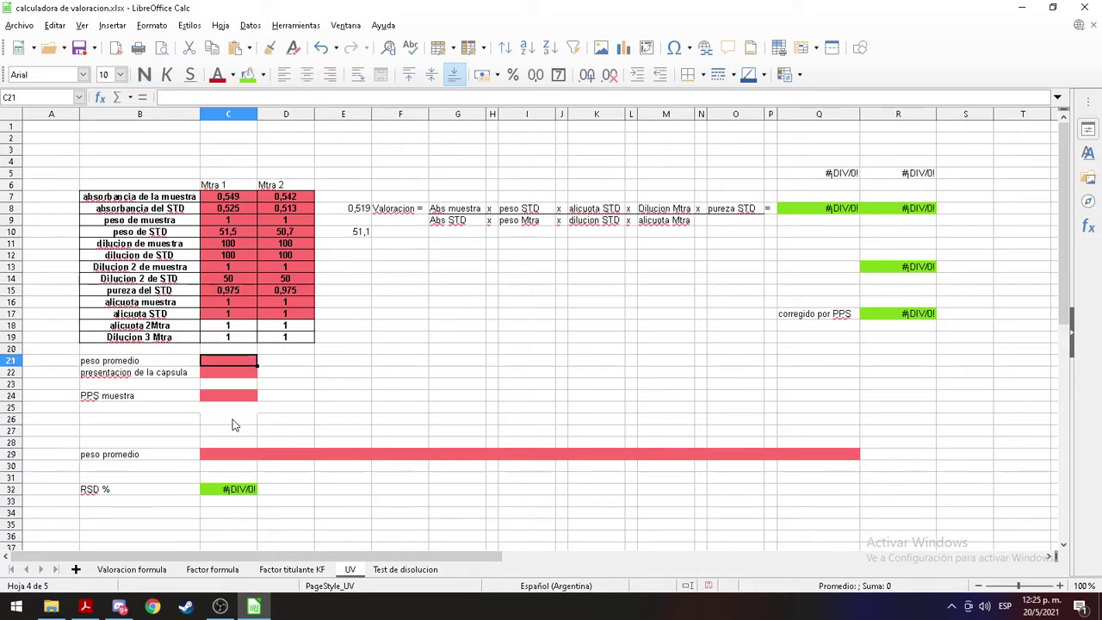
Step: Check problem 13 in the PDF for peso promedio data and inspect the Mtra 1 result formula in Q5
key("alt+Tab")
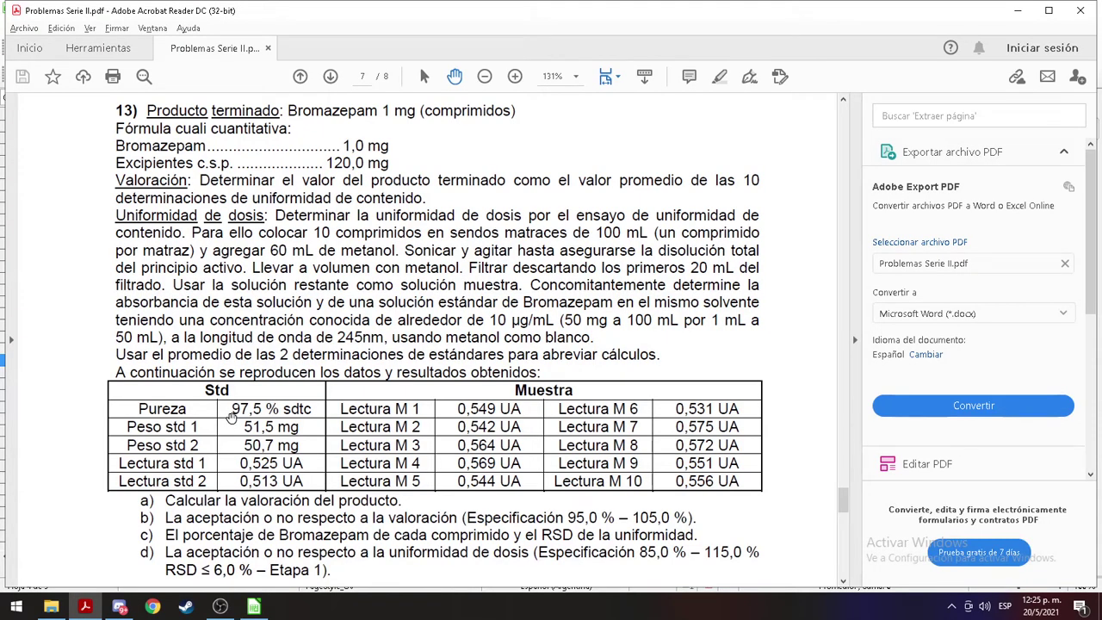
key("alt+Tab")
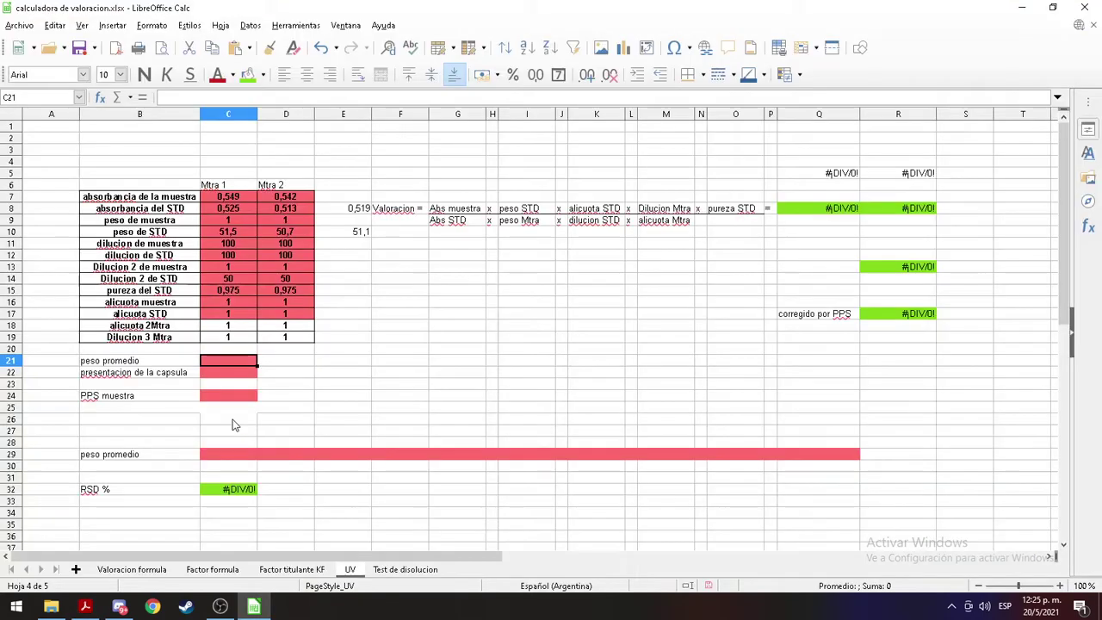
left_click(229, 456)
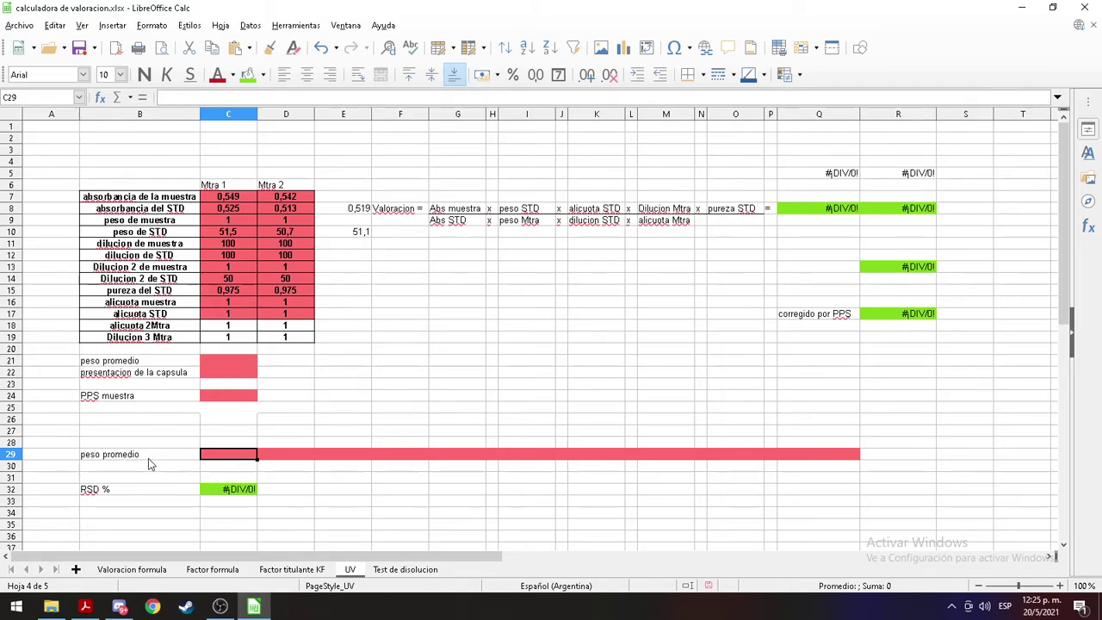
left_click(844, 176)
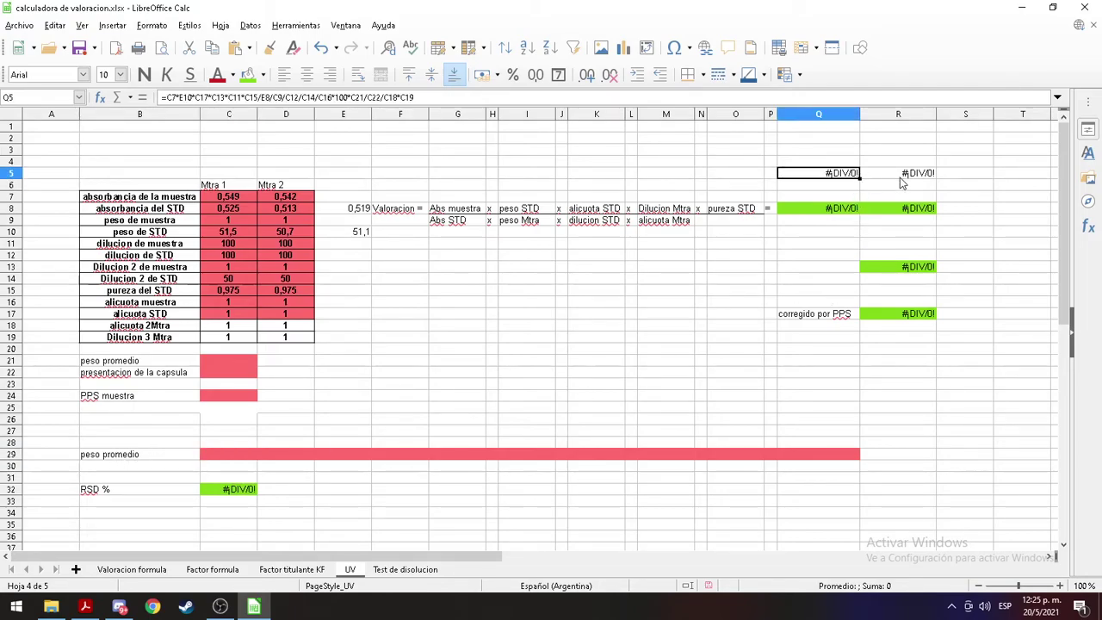
key("alt+Tab")
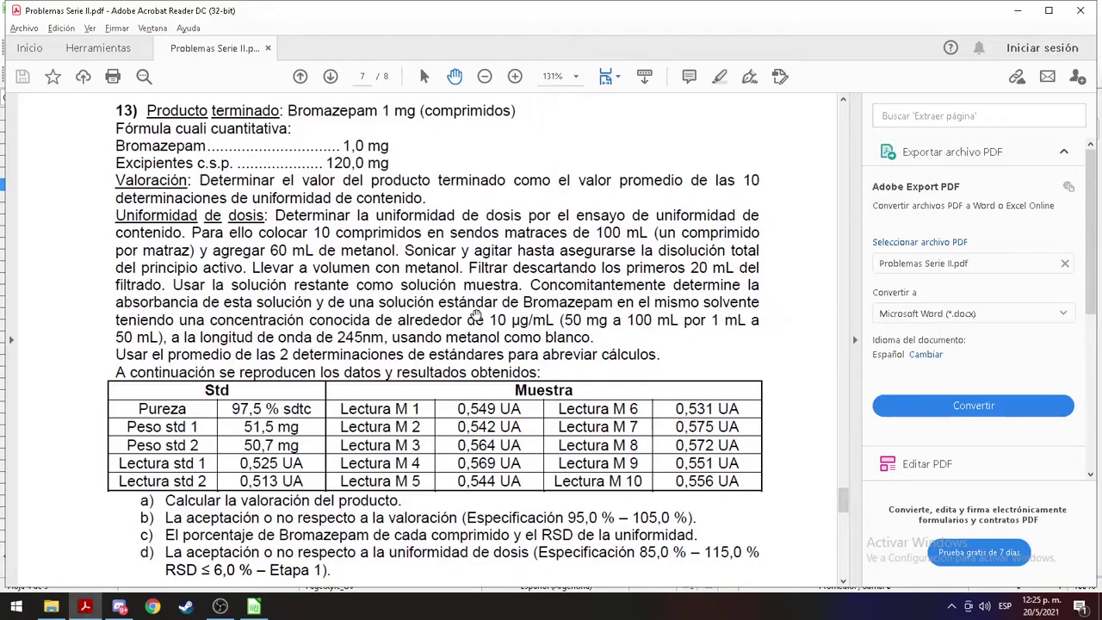
key("alt+Tab")
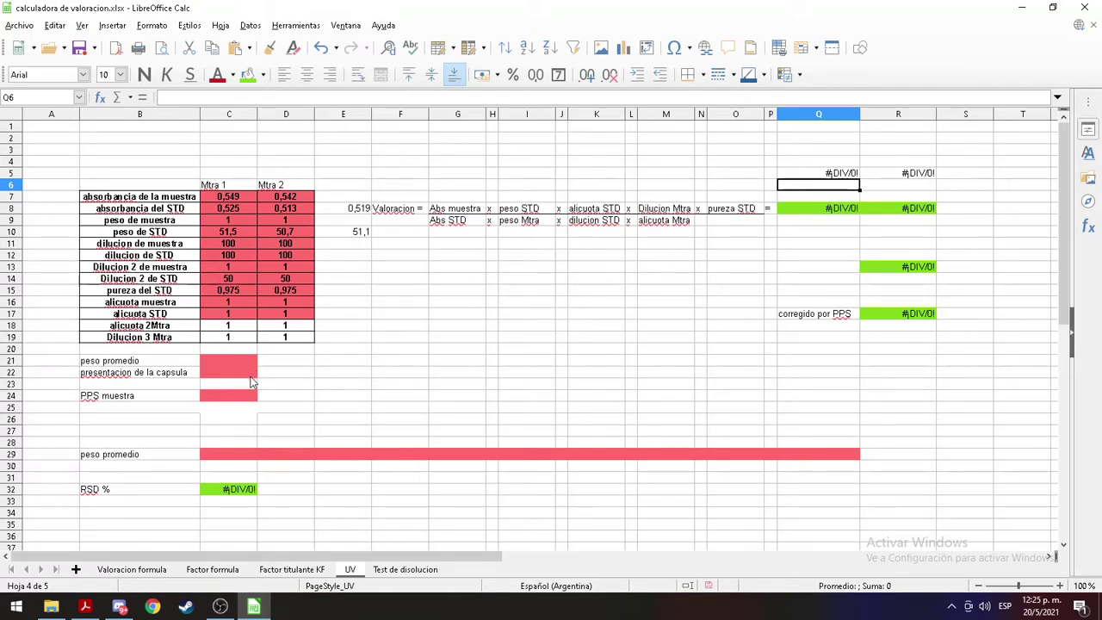
Step: Set the PPS muestra to 0 and the presentacion de la capsula to 1
left_click(209, 401)
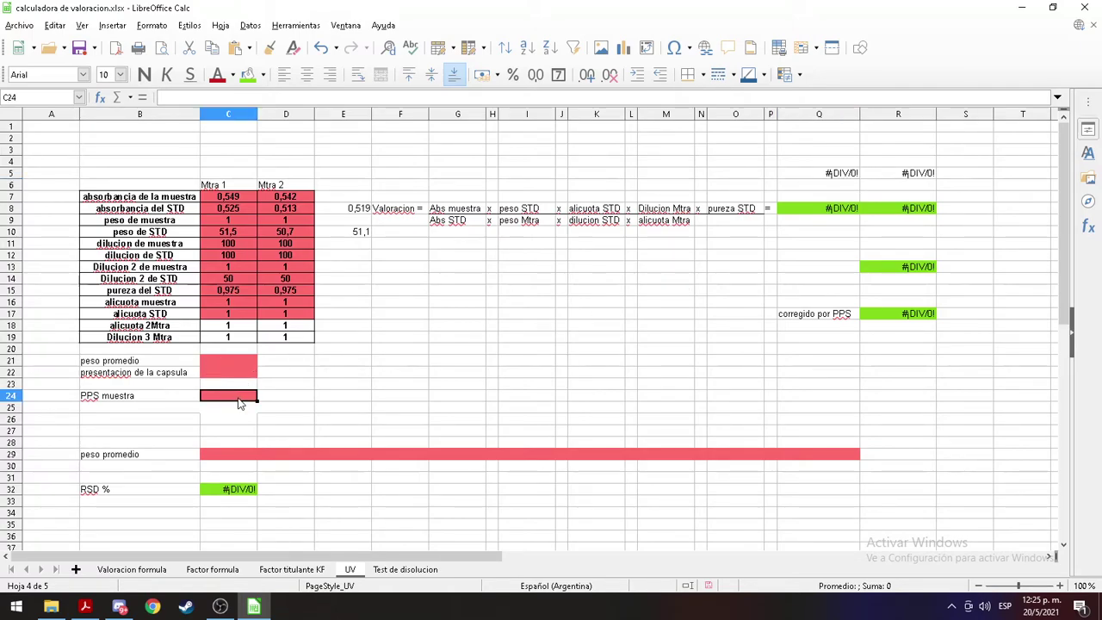
type("0")
key("Return")
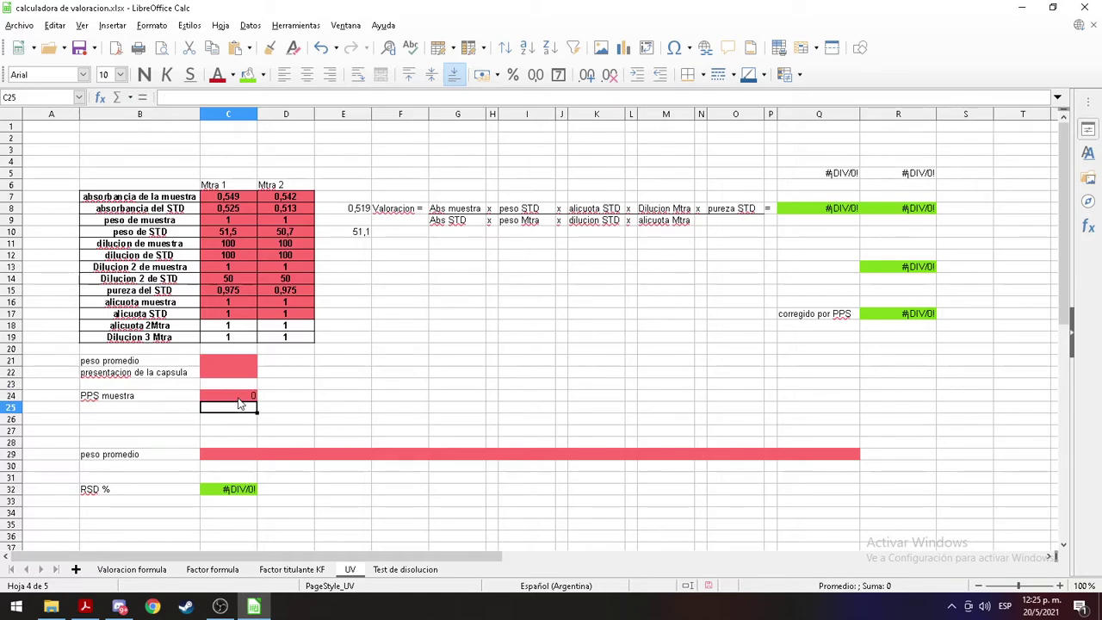
key("Up")
key("Up")
key("Up")
type("1")
key("Return")
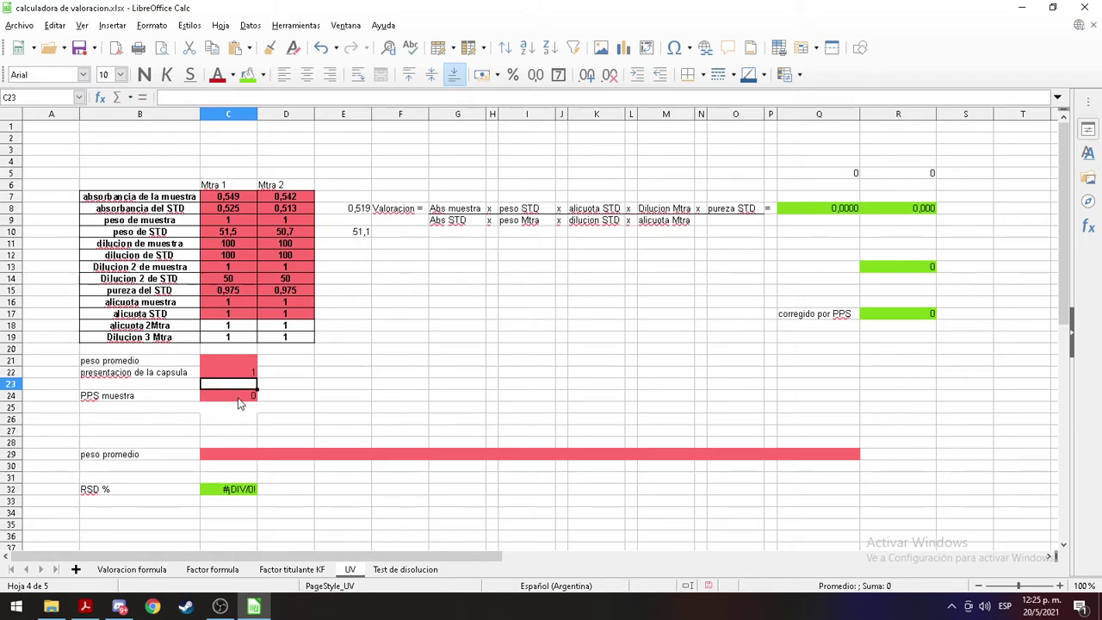
key("Down")
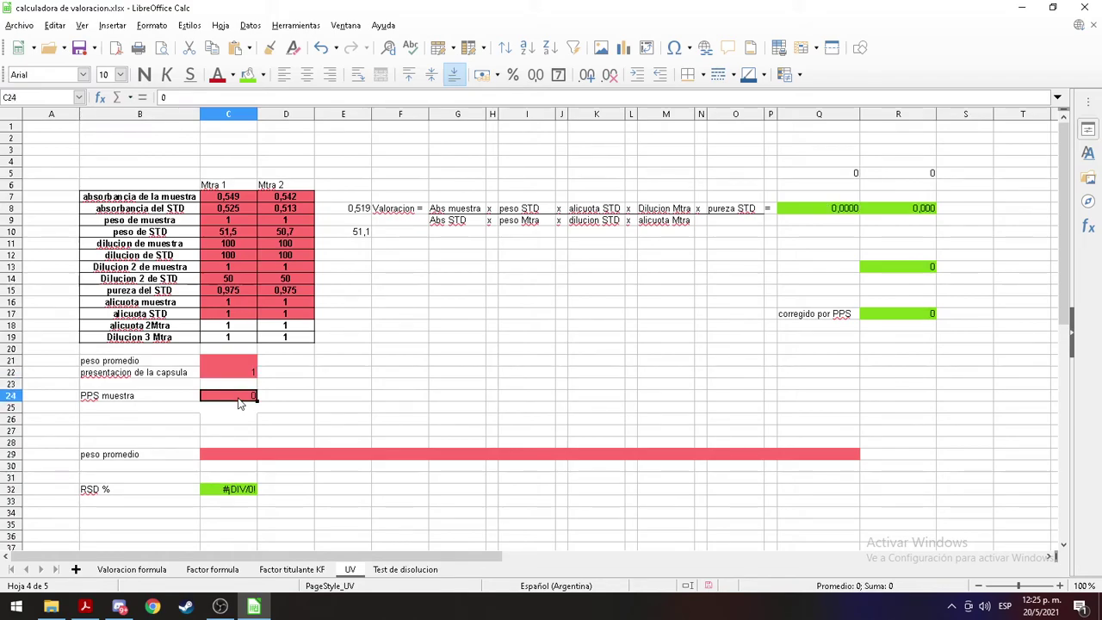
Step: Review the empty peso promedio cell C21 against the assay and dose uniformity questions of problem 13 in the PDF
left_click(223, 364)
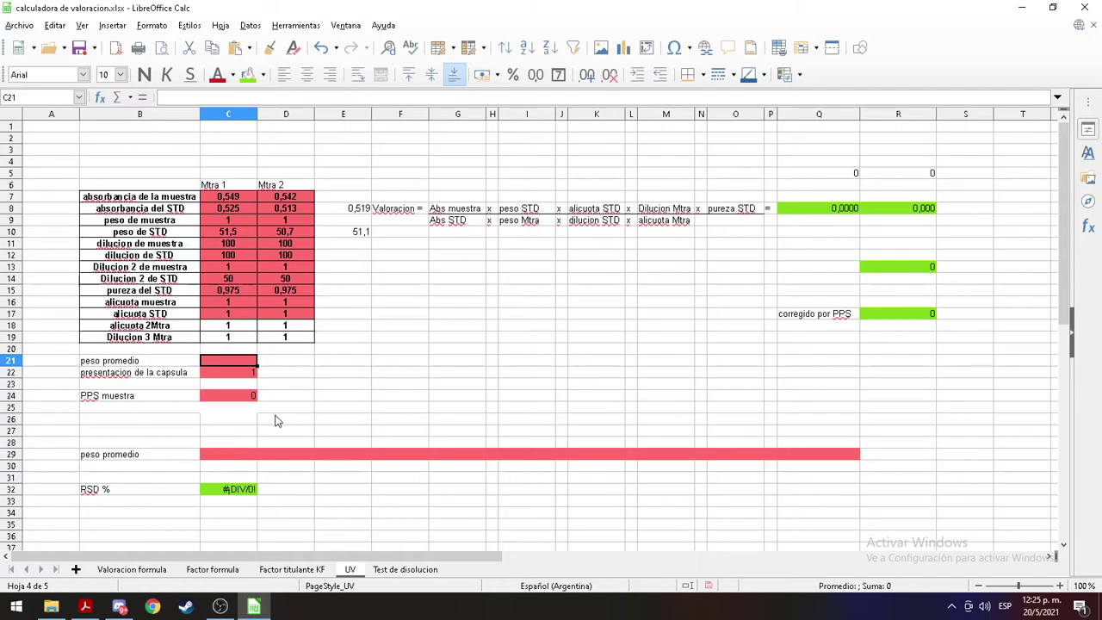
left_click(845, 212)
key("alt+Tab")
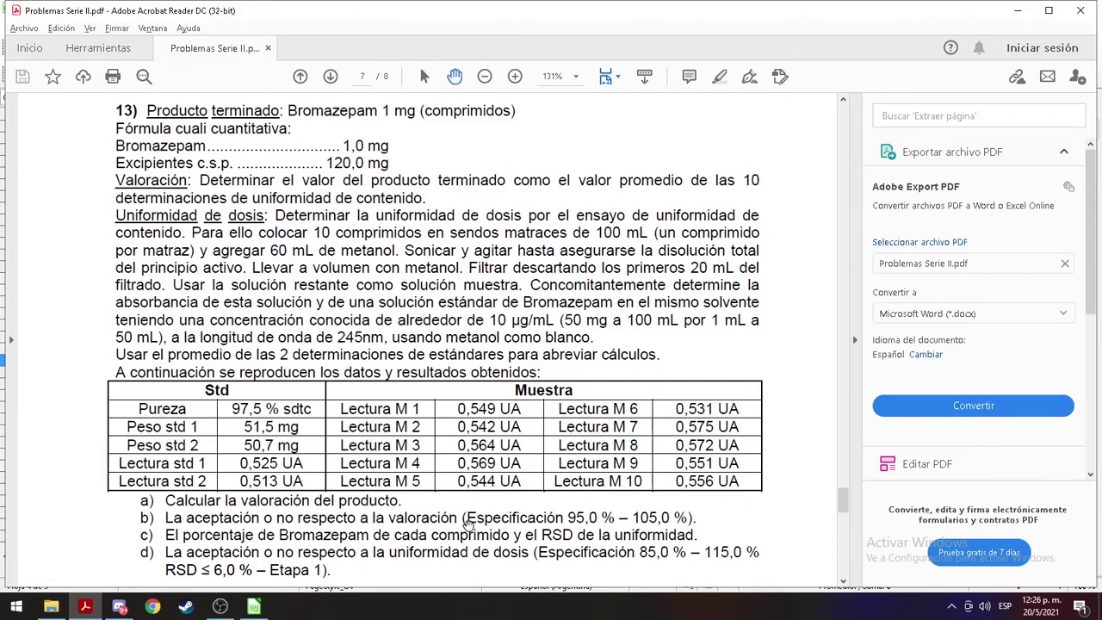
key("alt+Tab")
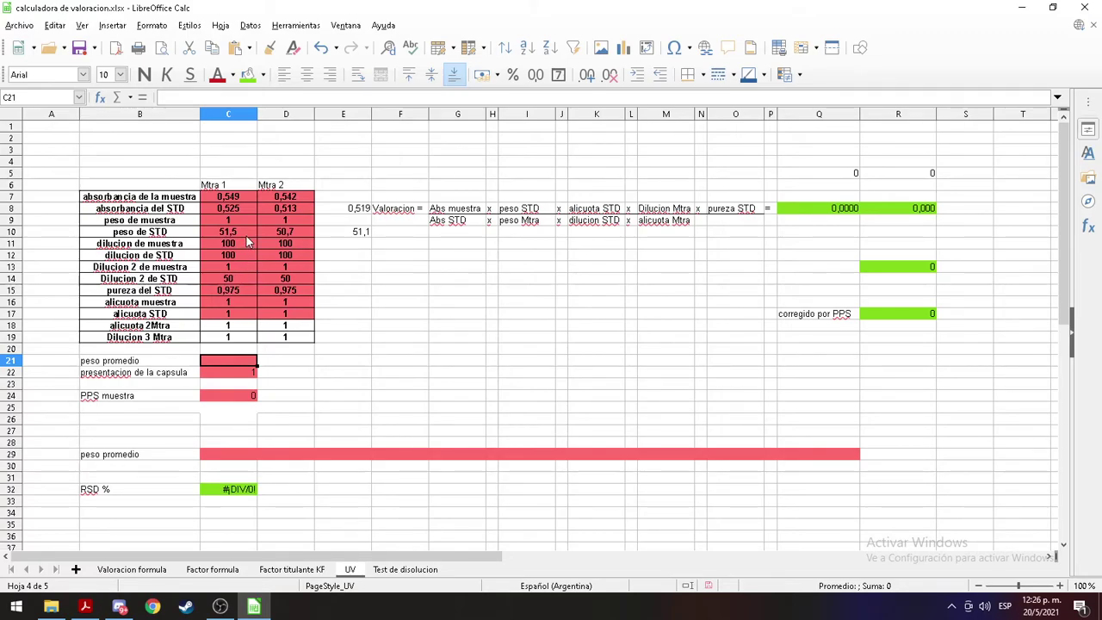
Step: Save the workbook and replace Mtra 1's absorbancia de la muestra with the third sample reading from the PDF, 0,564
key("ctrl+s")
key("alt+Tab")
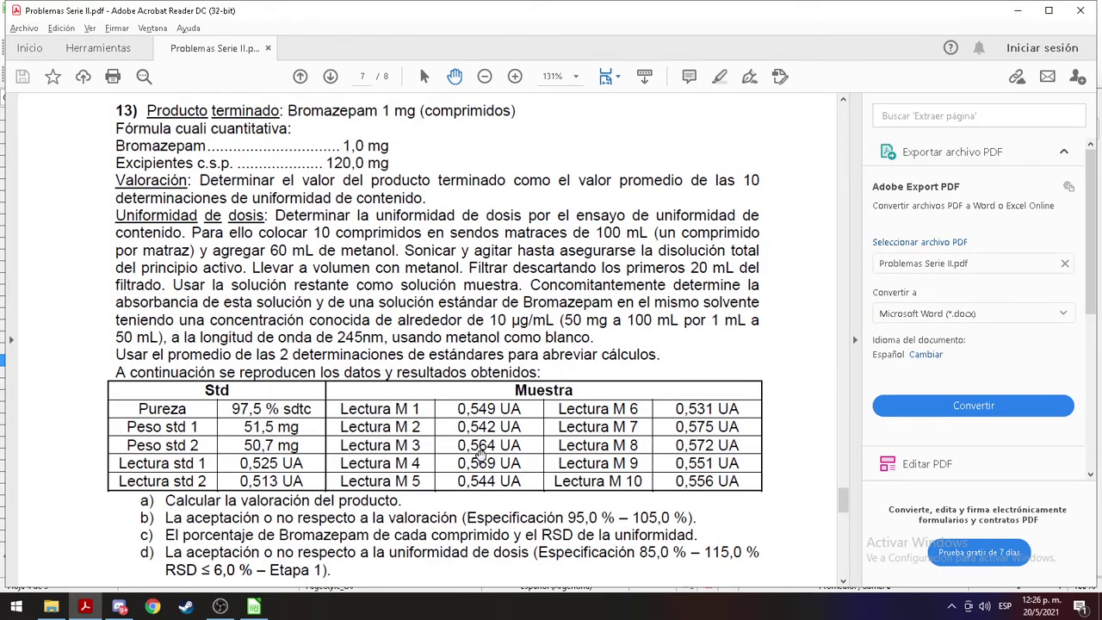
key("alt+Tab")
type("0,564")
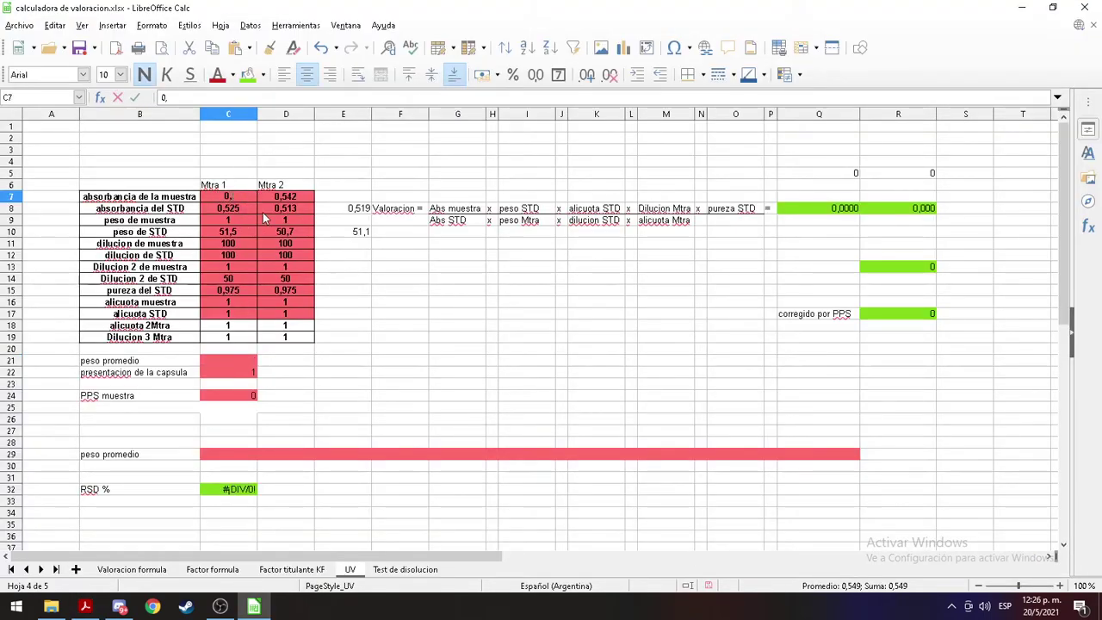
key("Return")
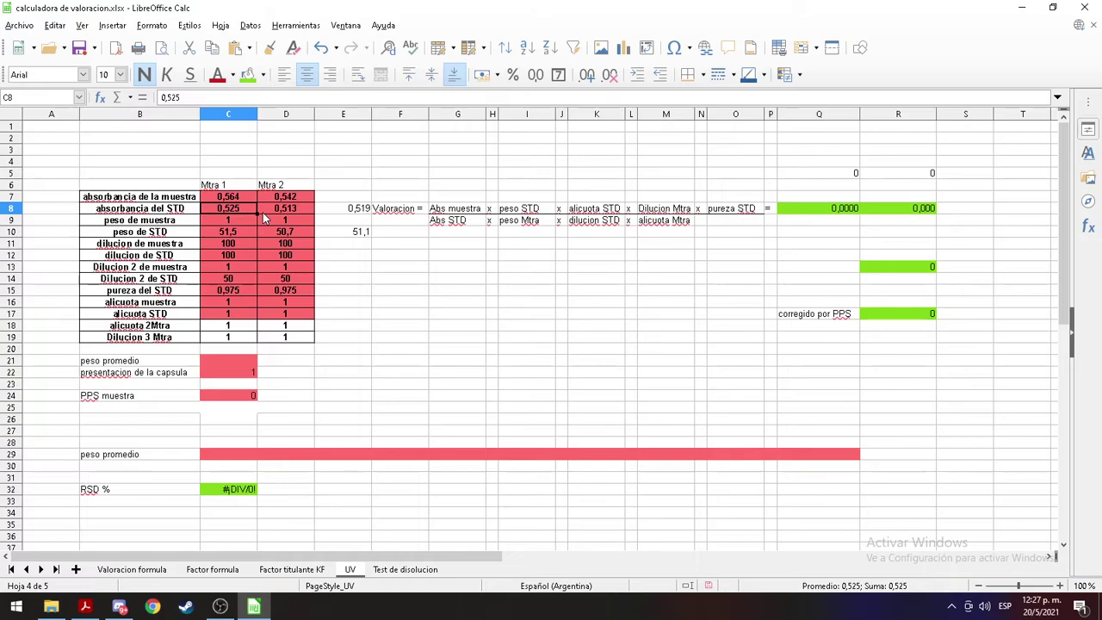
left_click(844, 210)
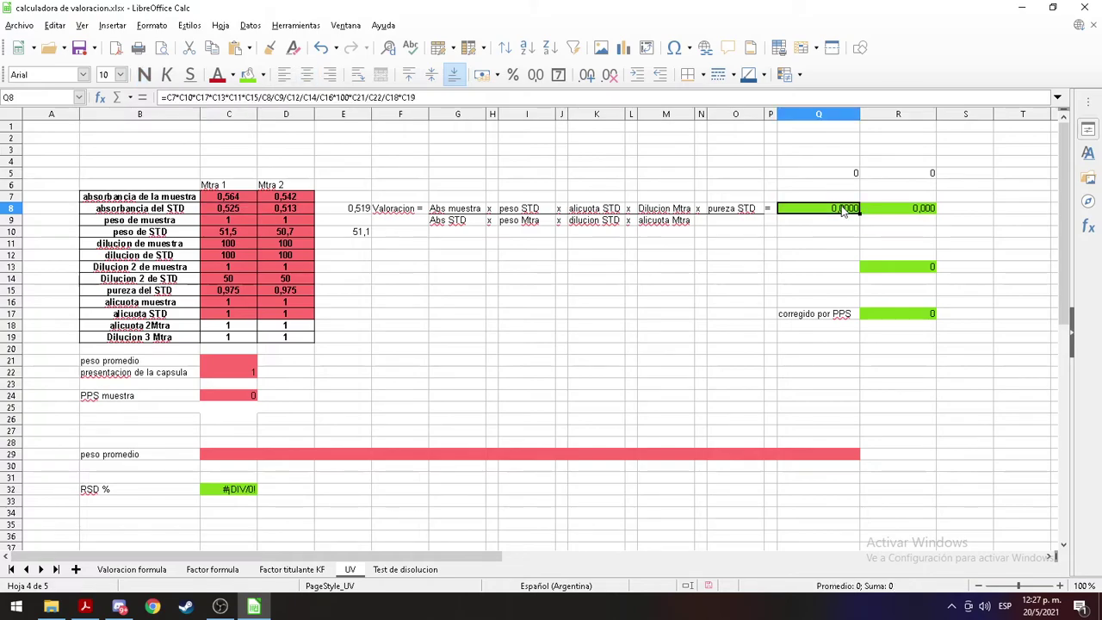
Step: Widen column Q and show the Mtra 1 valoracion result in Q8 with seven decimals
left_click_drag(859, 114, 895, 114)
left_click(587, 78)
left_click(587, 78)
left_click(587, 78)
left_click(587, 78)
left_click(587, 78)
left_click(587, 78)
left_click(587, 78)
left_click(587, 78)
left_click(610, 75)
left_click(609, 74)
left_click(609, 75)
left_click(609, 75)
left_click(609, 74)
left_click(609, 75)
left_click(609, 75)
left_click(609, 75)
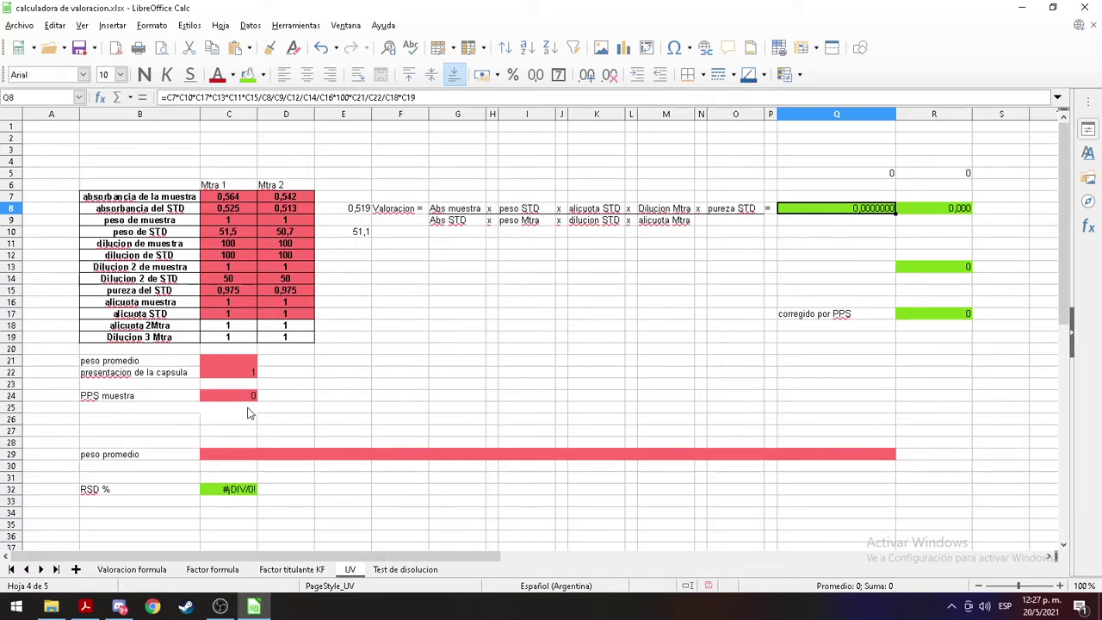
Step: Set the peso promedio in C21 to 1
left_click(241, 362)
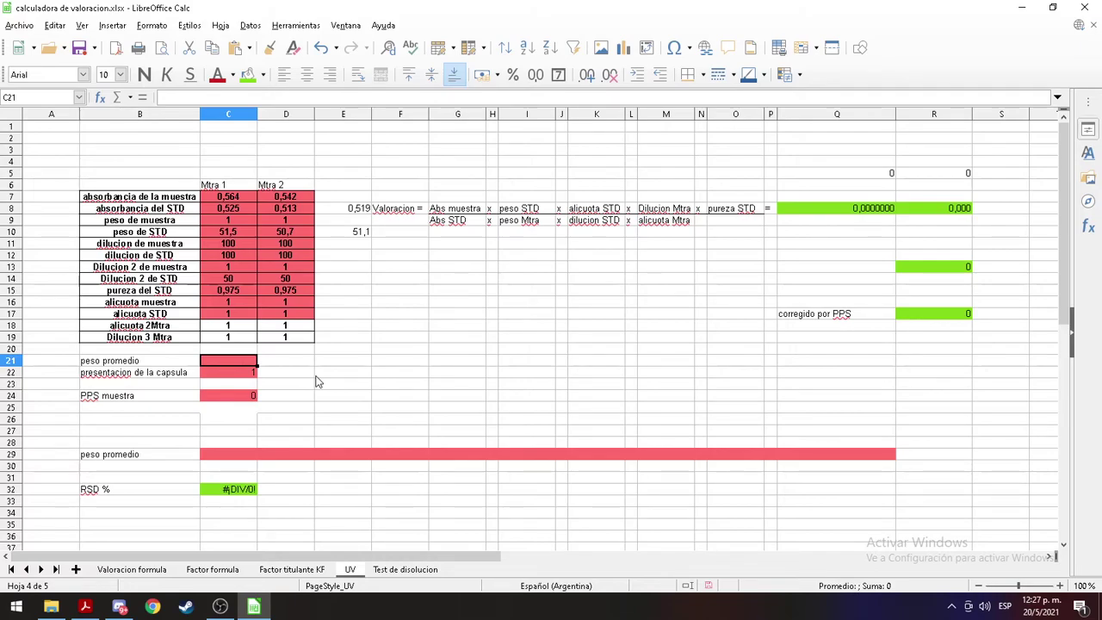
type("1")
key("Return")
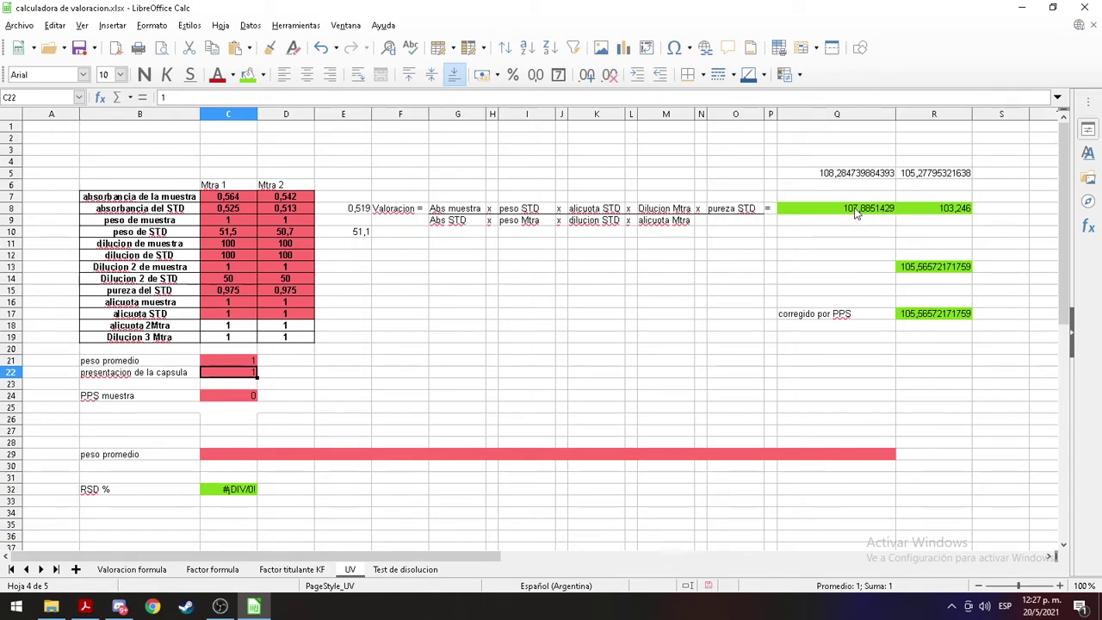
Step: Reduce the Mtra 1 valoracion result in Q8 to three decimals
left_click(858, 214)
left_click(611, 76)
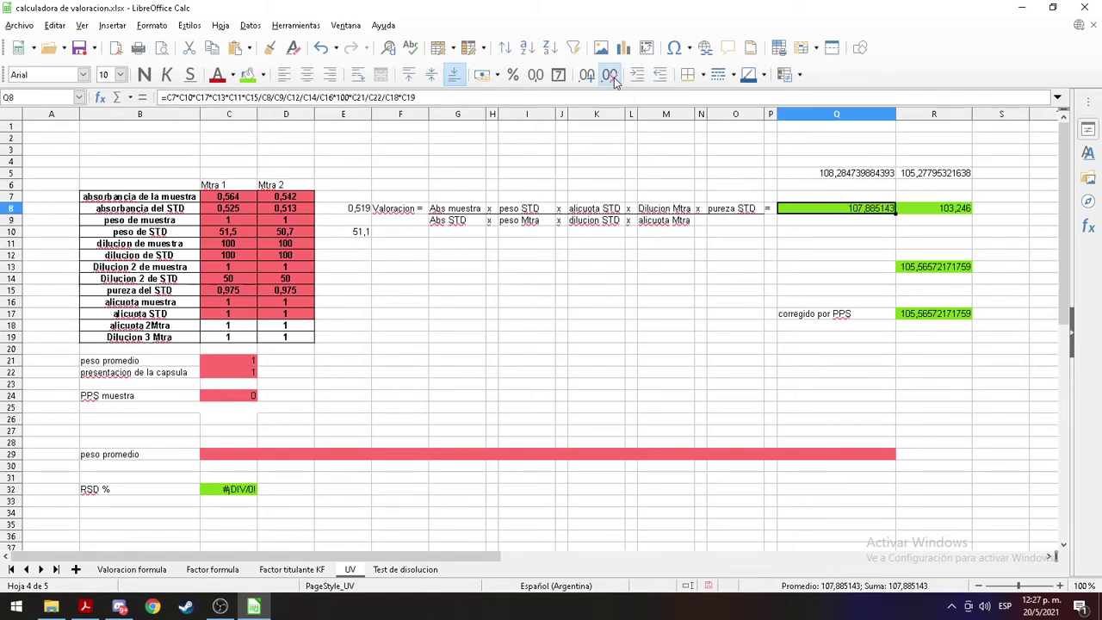
left_click(610, 75)
left_click(610, 76)
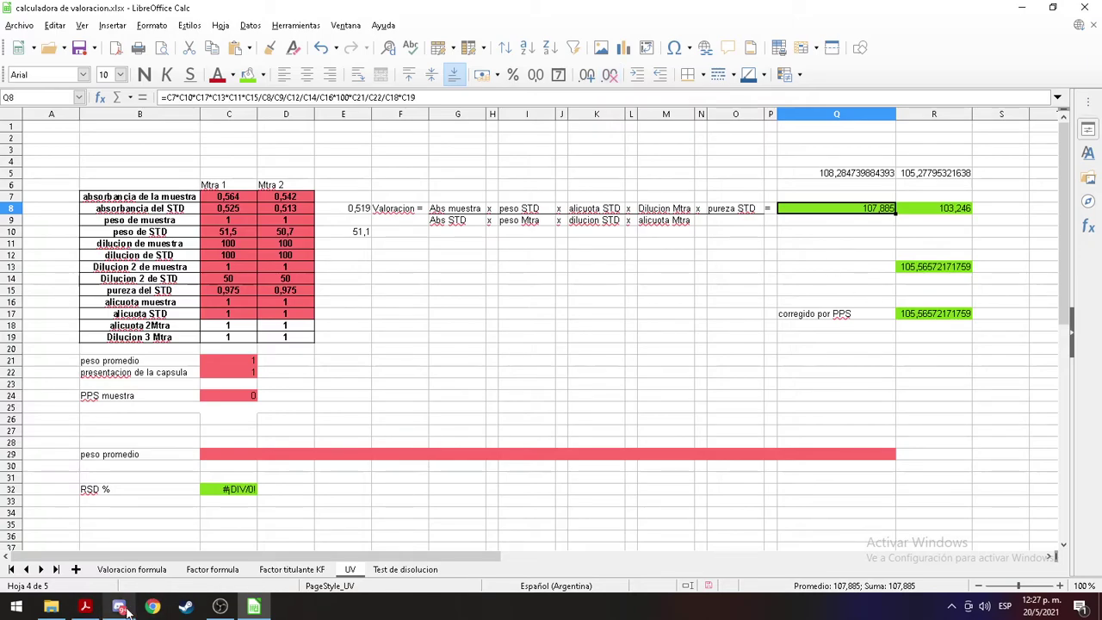
Step: Review problem 13 in the PDF and inspect the result formulas in Q5 and R5 for both samples
left_click(85, 607)
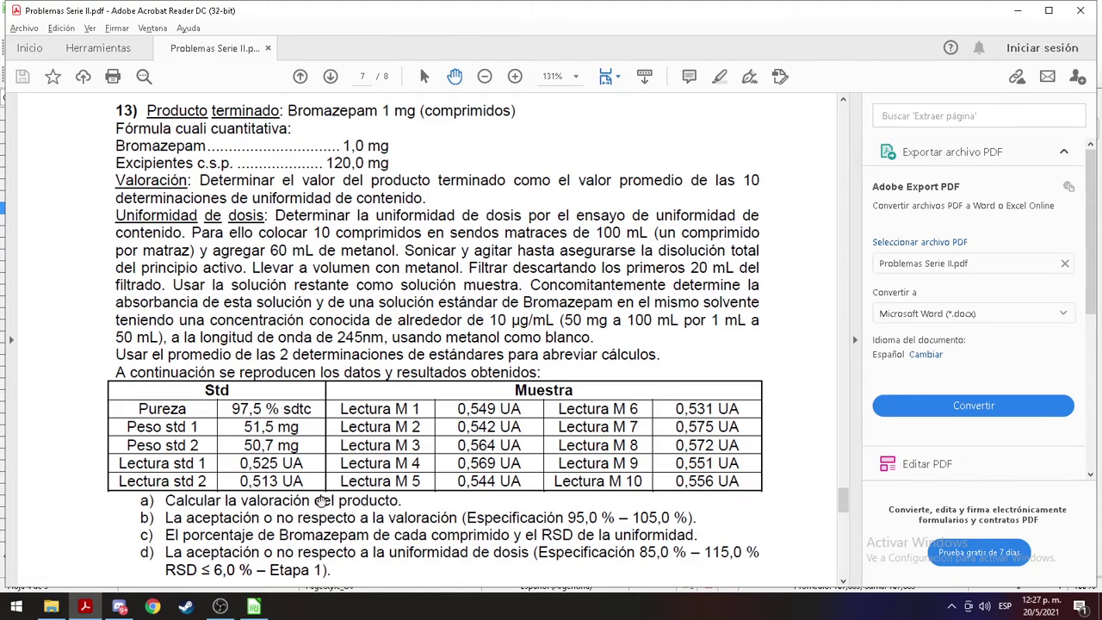
key("alt+Tab")
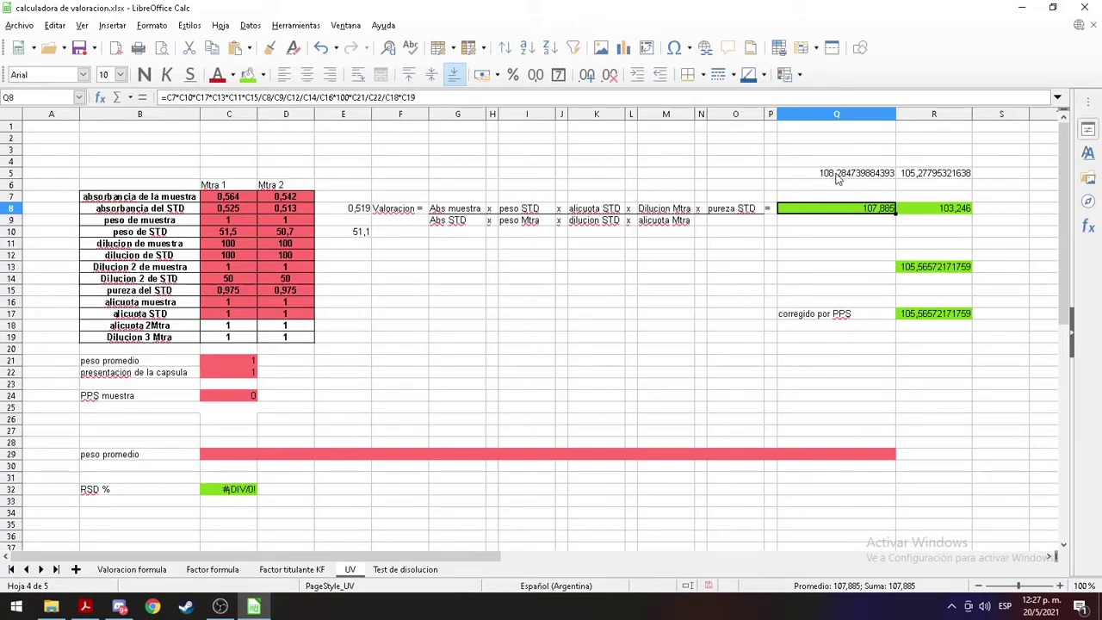
left_click(835, 176)
left_click(938, 176)
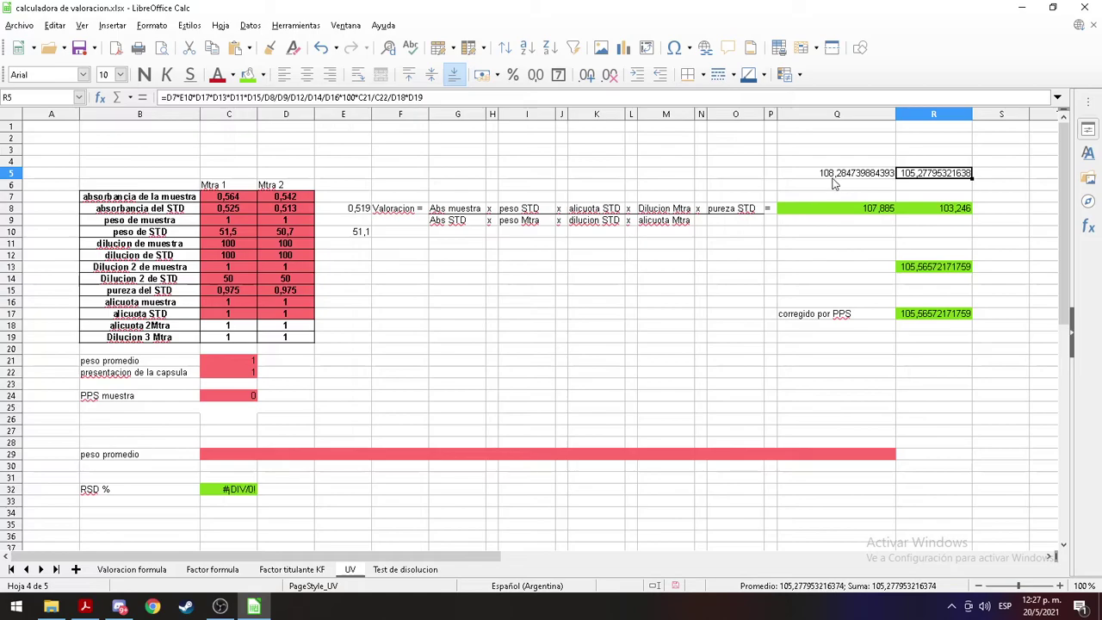
Step: Enter 108,2847 as the first value of the peso promedio row 29 and 105 as the second
left_click(220, 455)
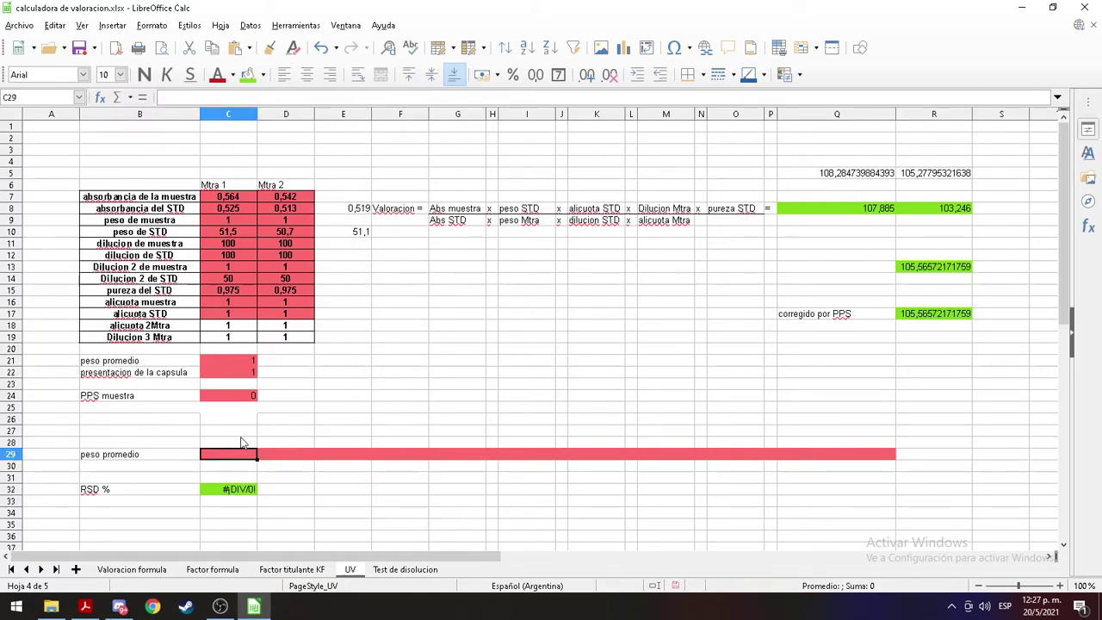
type("108,28")
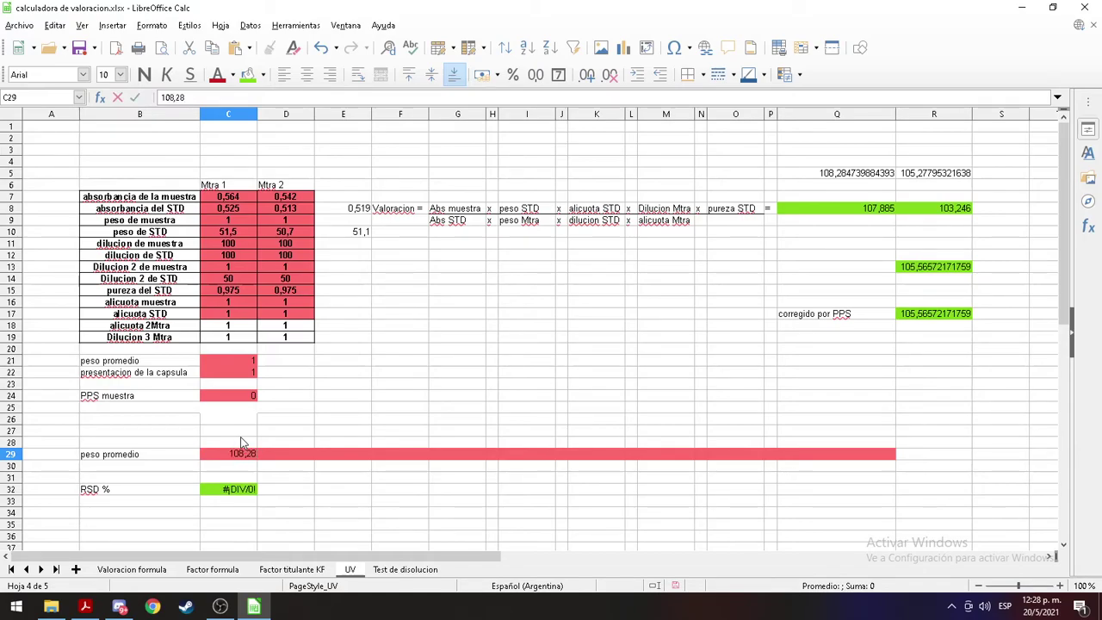
type("47")
key("Tab")
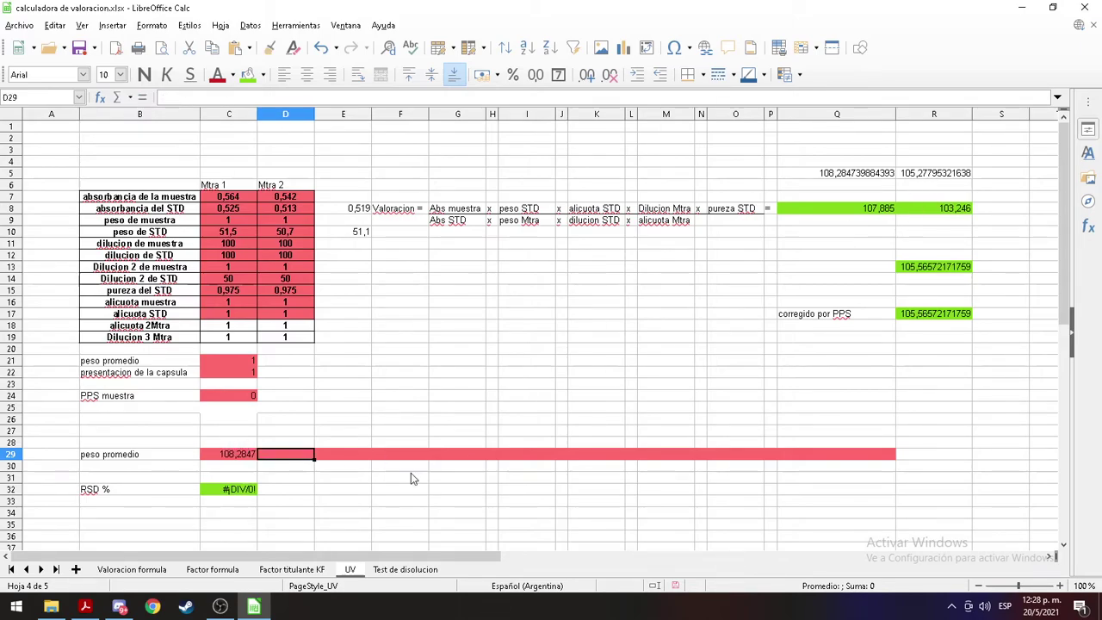
type("105")
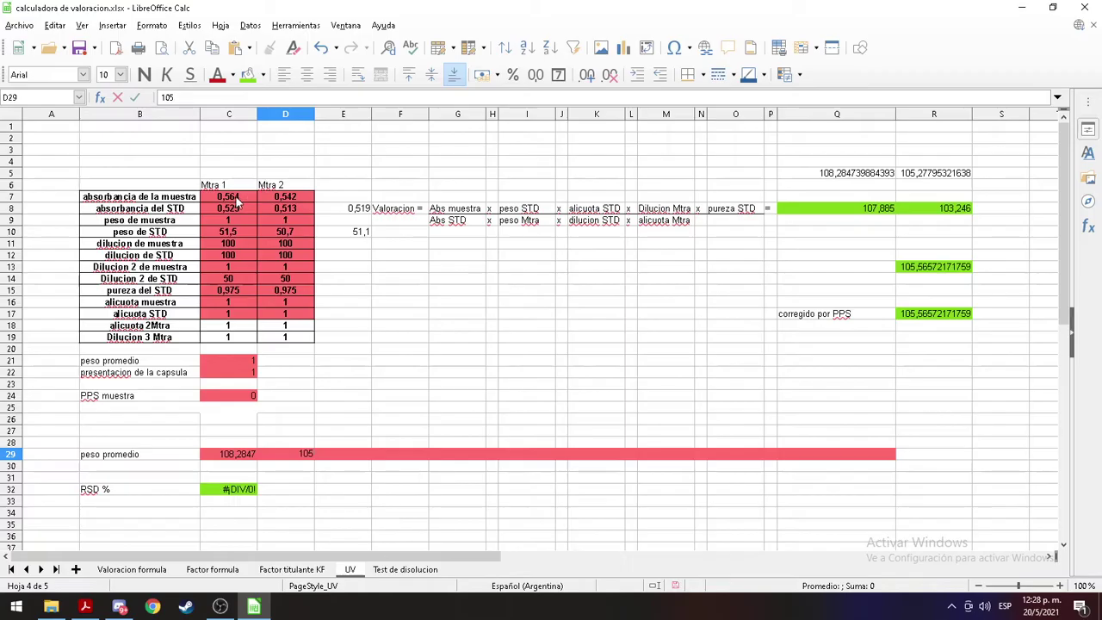
Step: Replace Mtra 1's absorbancia de la muestra with the first sample reading from the PDF, 0,549
key("alt+Tab")
key("alt+Tab")
left_click(234, 198)
type("0,")
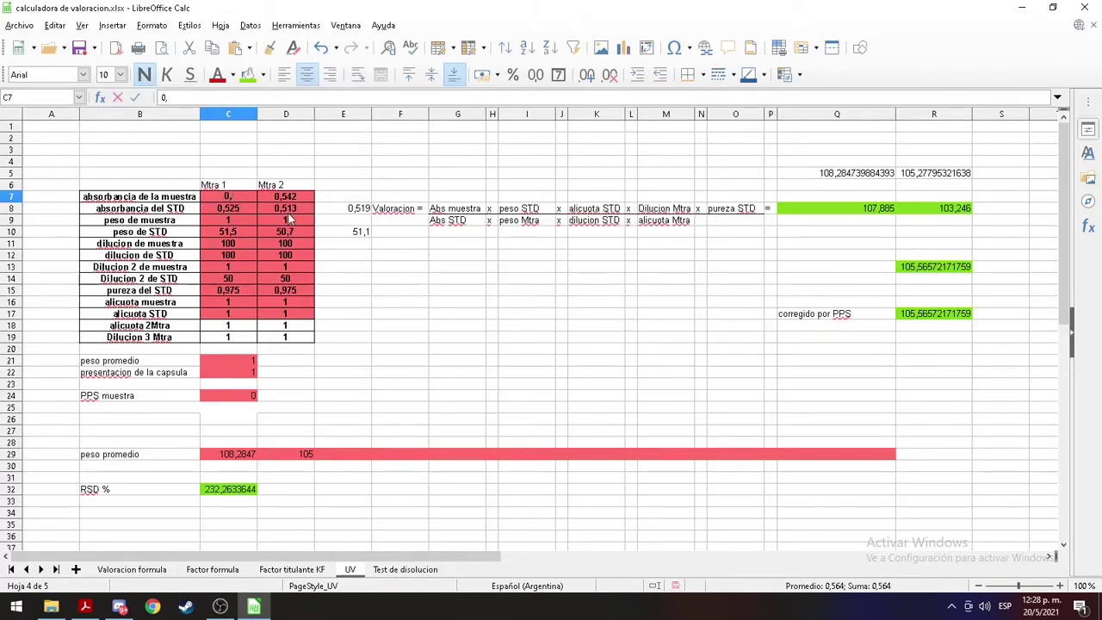
type("549")
key("Return")
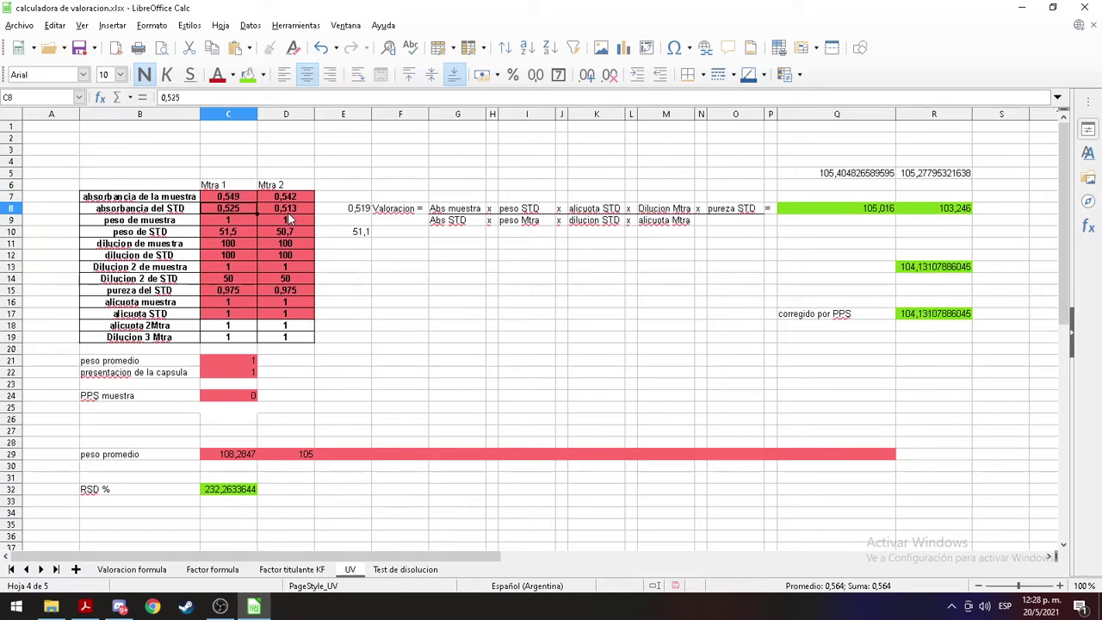
Step: Enter the unrounded results of samples 1 and 2, 105,4048 and 105,278, in C29 and D29 of the peso promedio row
key("alt+Tab")
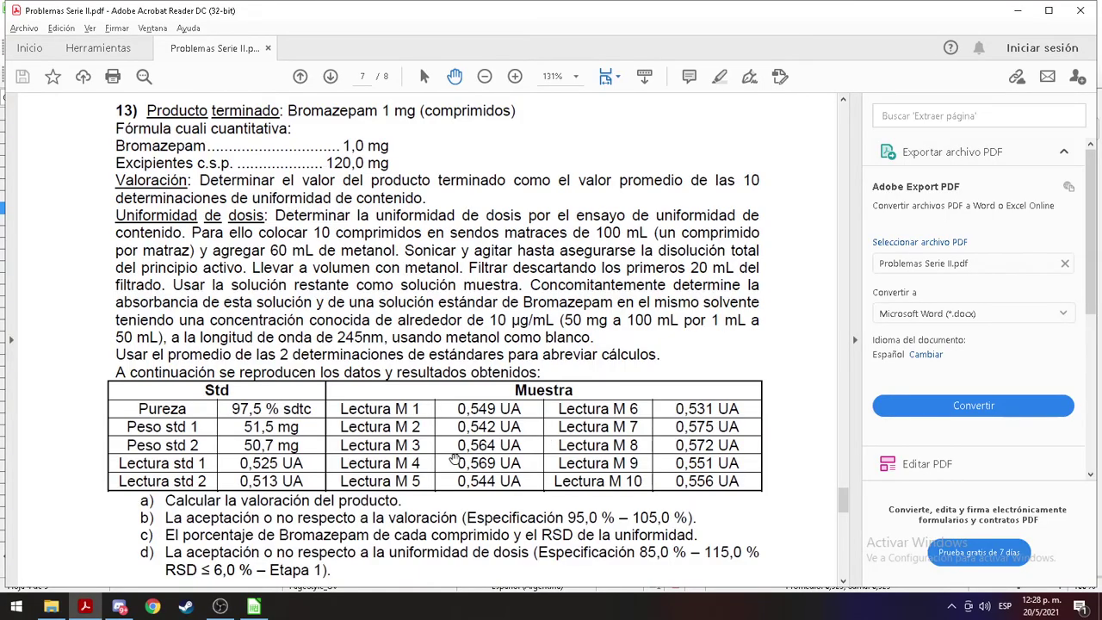
key("alt+Tab")
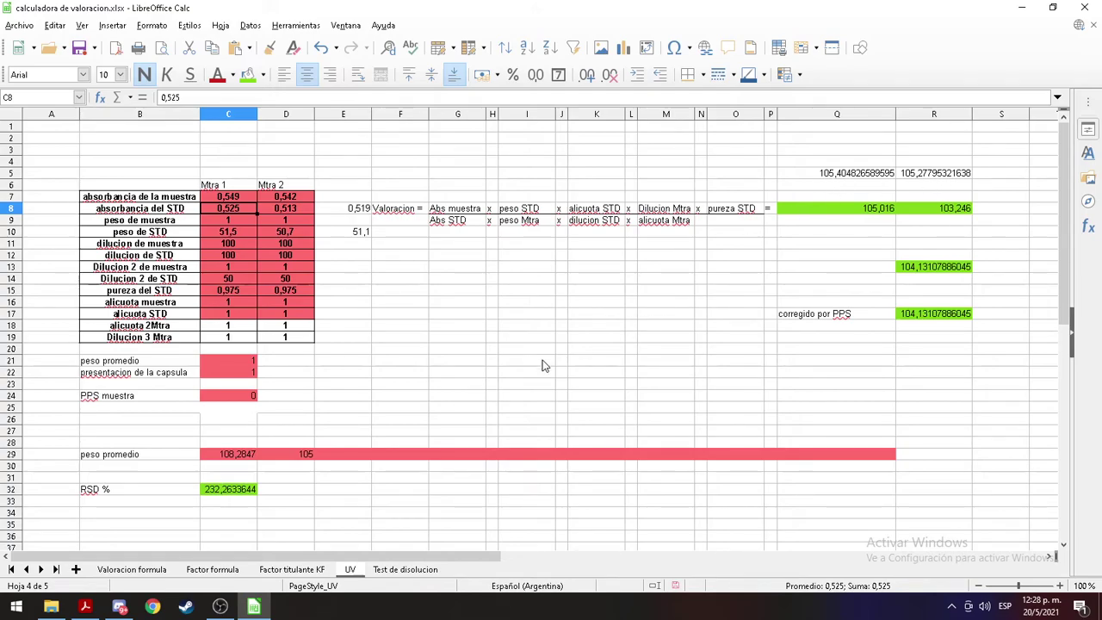
left_click(229, 456)
type("105,")
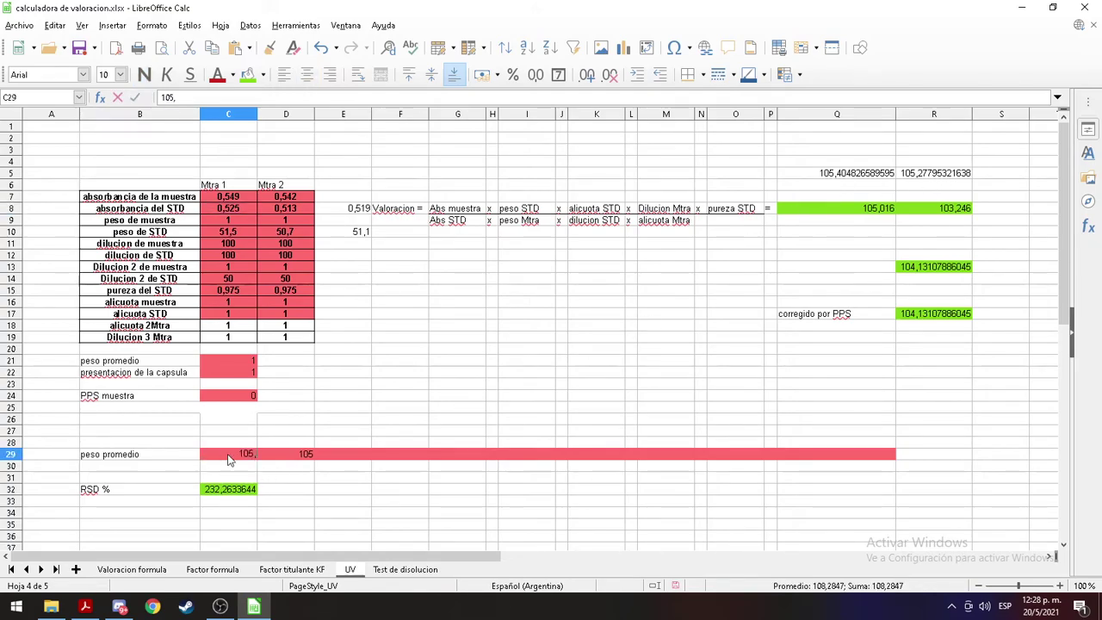
type("4048")
key("Tab")
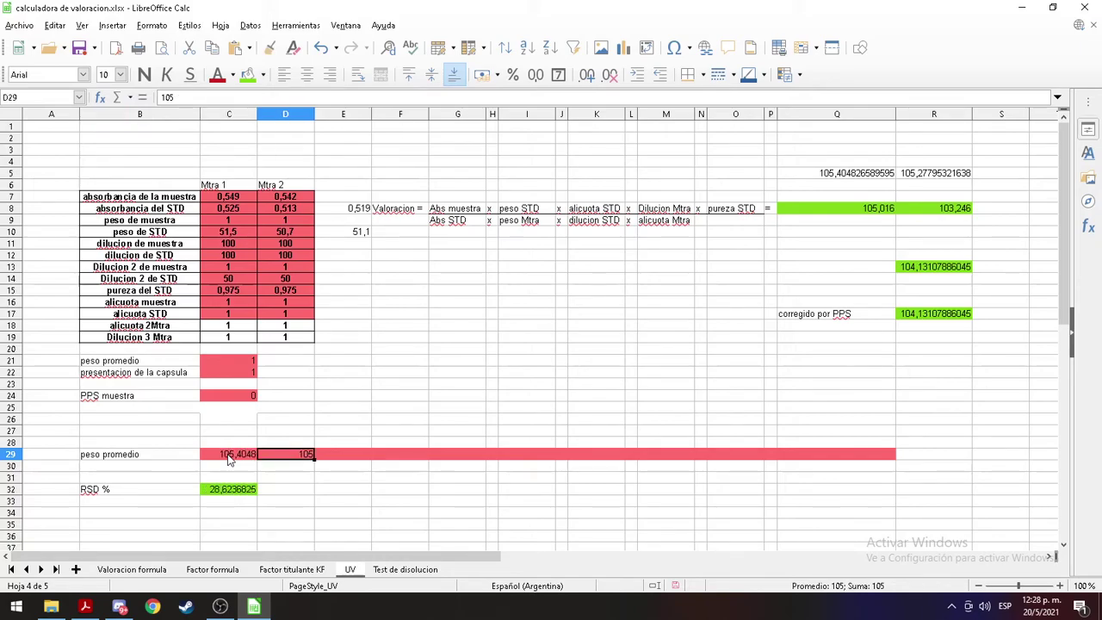
type("105,27")
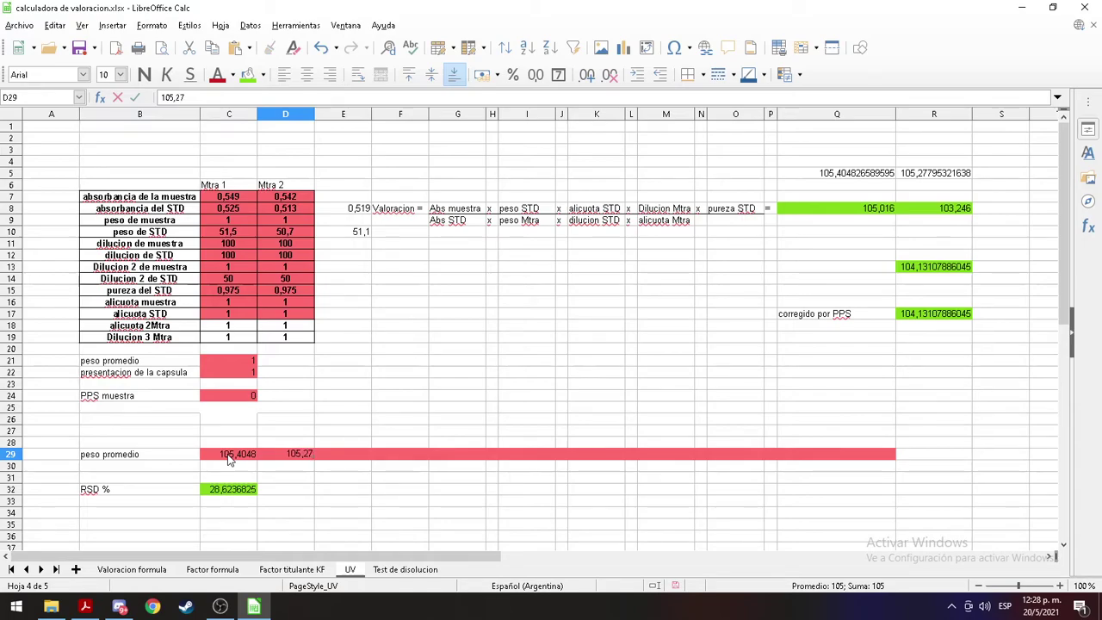
type("80")
key("Return")
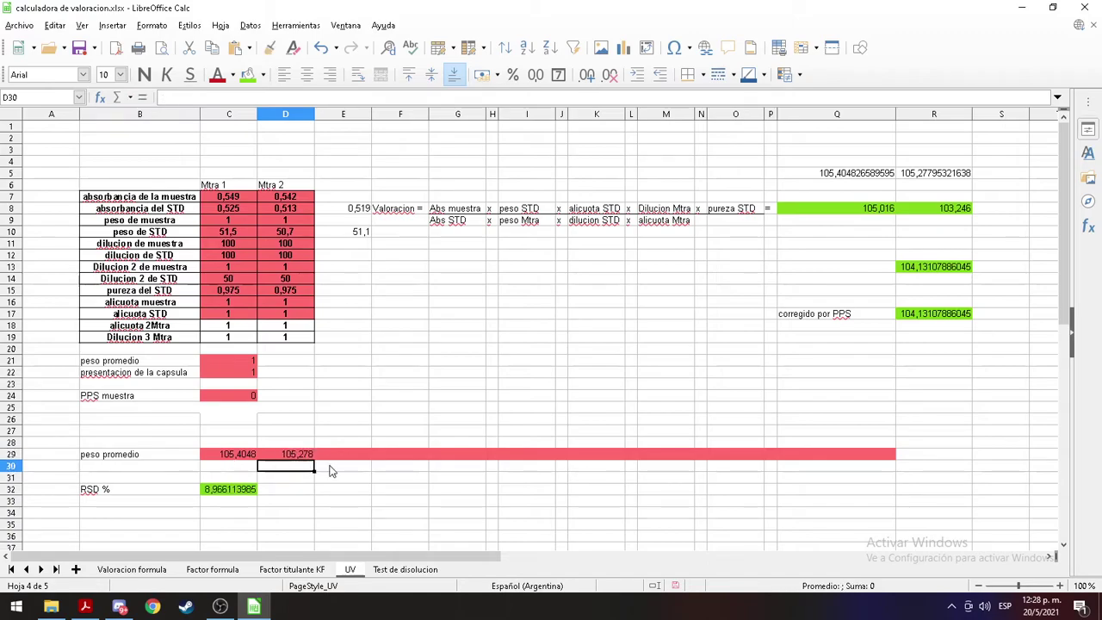
Step: Set the absorbancia de la muestra to the third and fourth PDF readings, 0,564 for Mtra 1 and 0,569 for Mtra 2
left_click(360, 463)
key("alt+Tab")
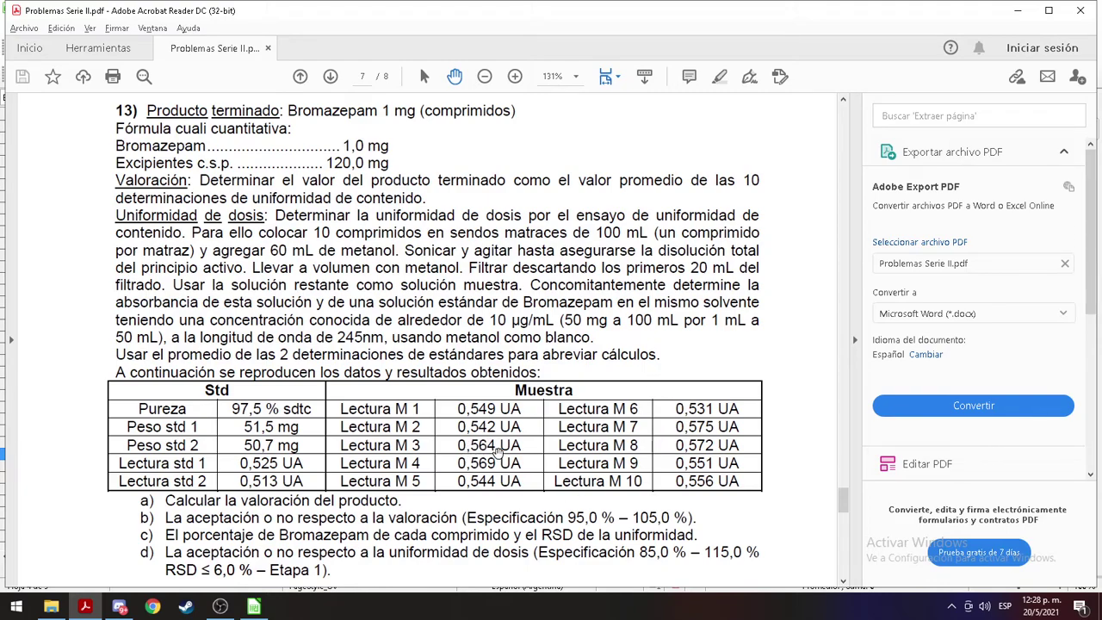
key("alt+Tab")
left_click(236, 198)
type("0,549")
key("Tab")
key("alt+Tab")
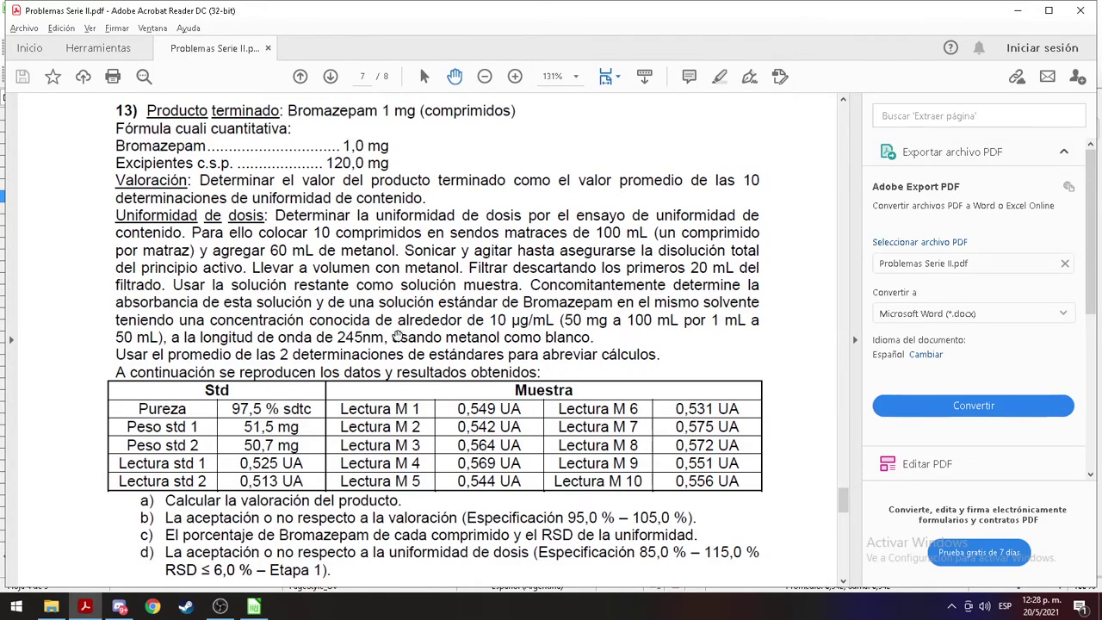
key("alt+Tab")
type("0,569")
key("Return")
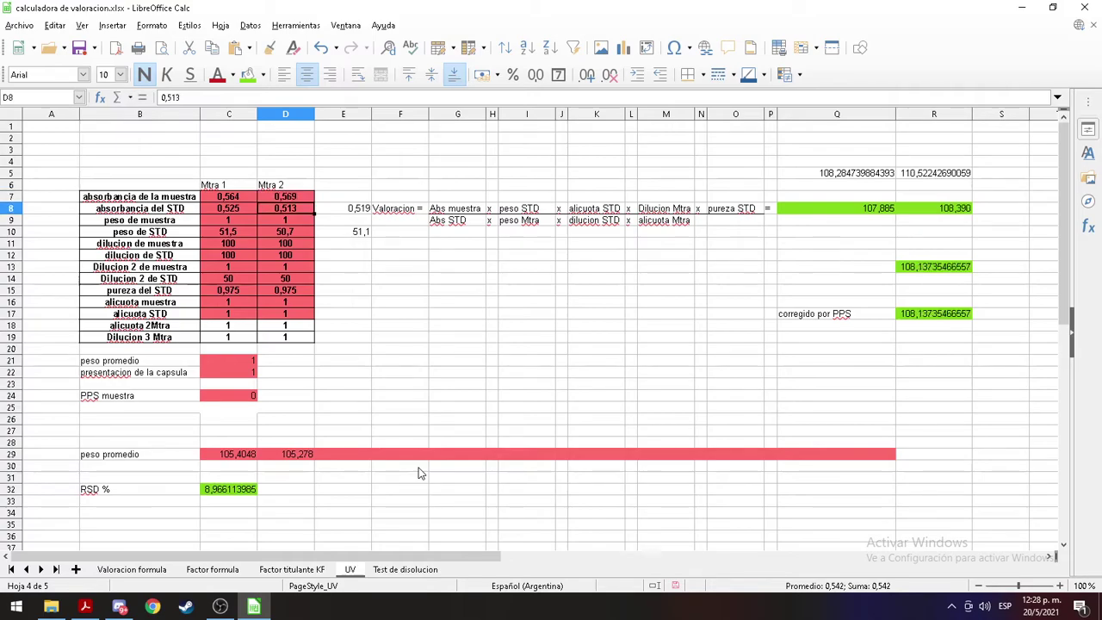
Step: Enter the row 5 results of samples 3 and 4, 108,2847 and 110,5224, in E29 and F29
left_click(341, 457)
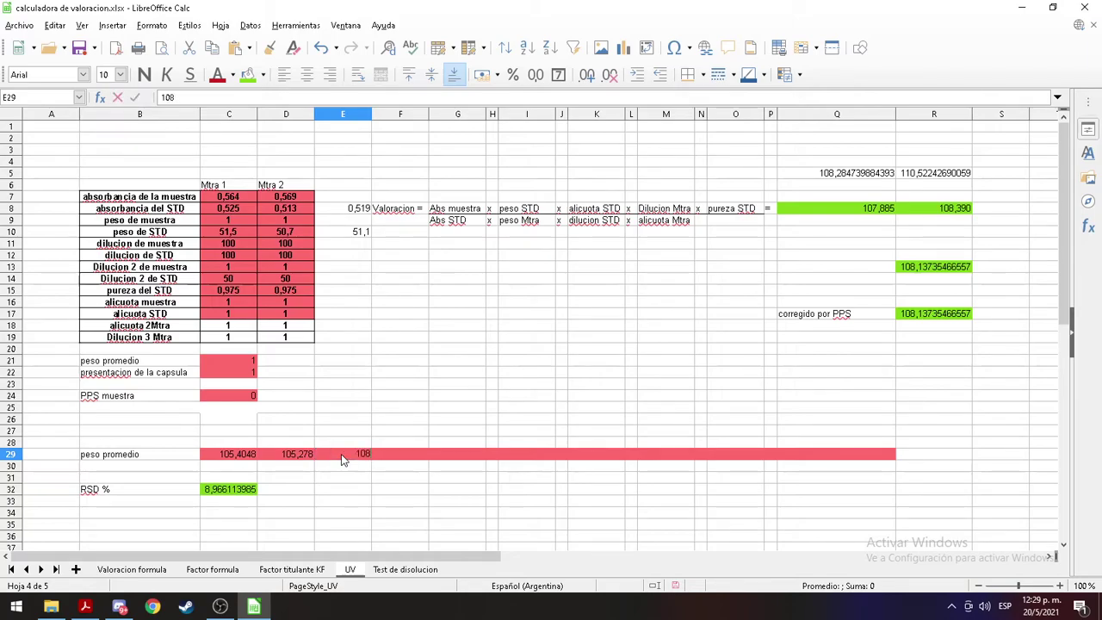
type("2847")
key("Tab")
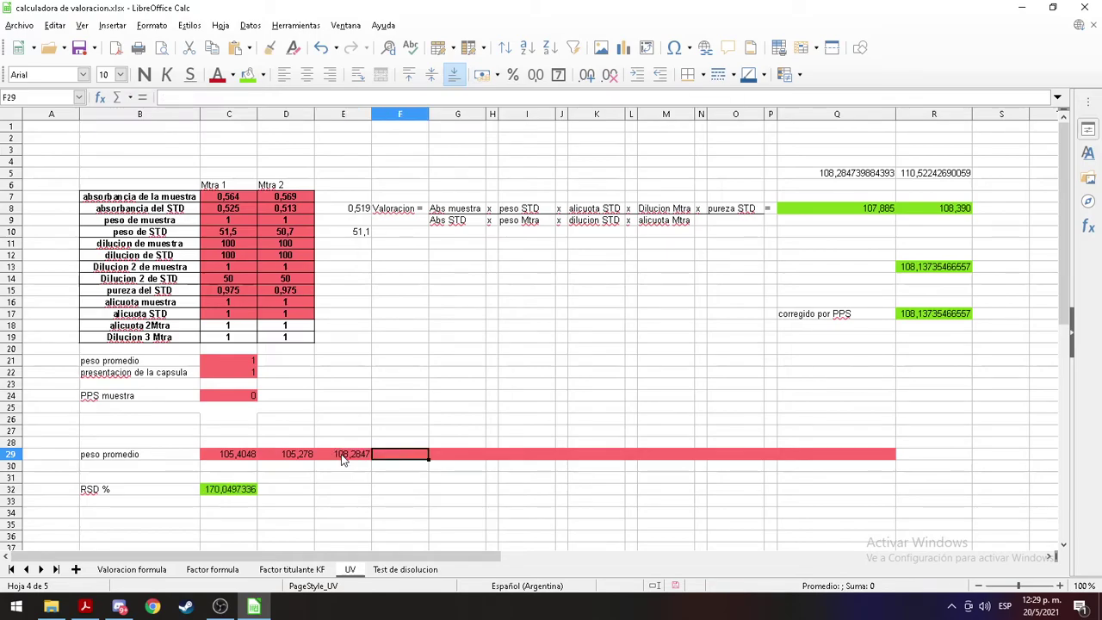
type("110,522")
key("Return")
Step: Set the absorbancia de la muestra to the fifth and sixth PDF readings, 0,544 for Mtra 1 and 0,531 for Mtra 2
key("alt+Tab")
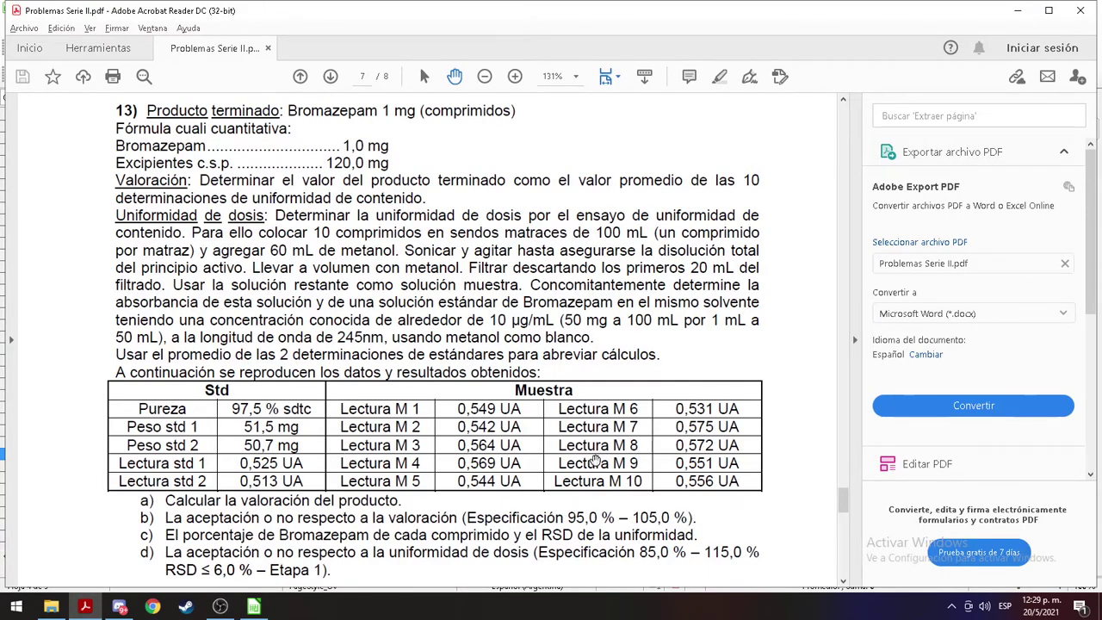
key("alt")
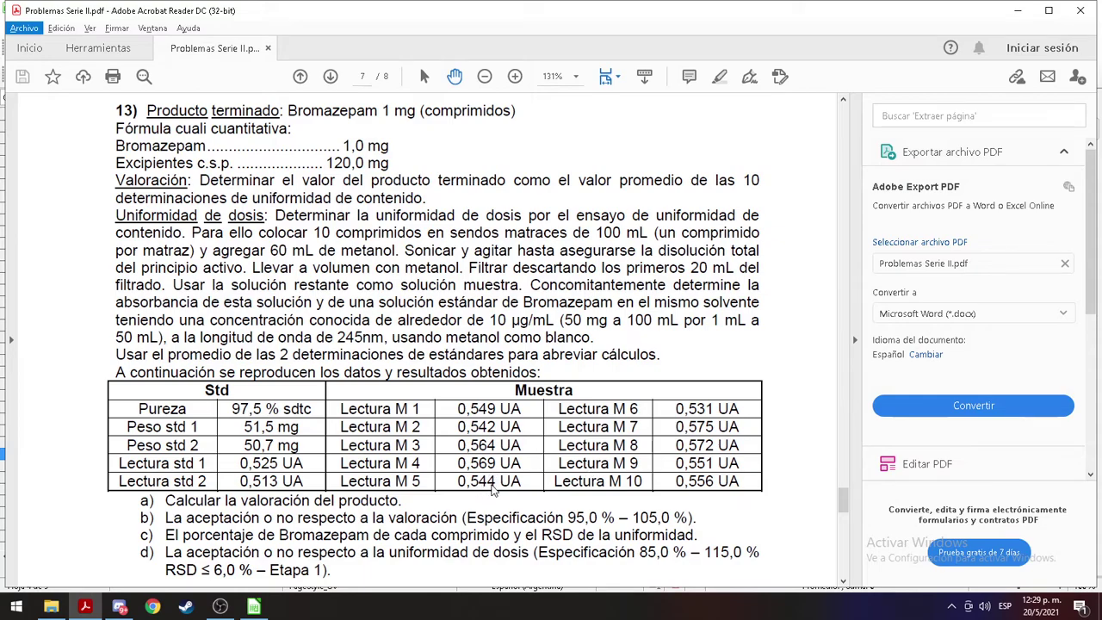
key("alt+Tab")
left_click(234, 197)
type("0,544")
key("Tab")
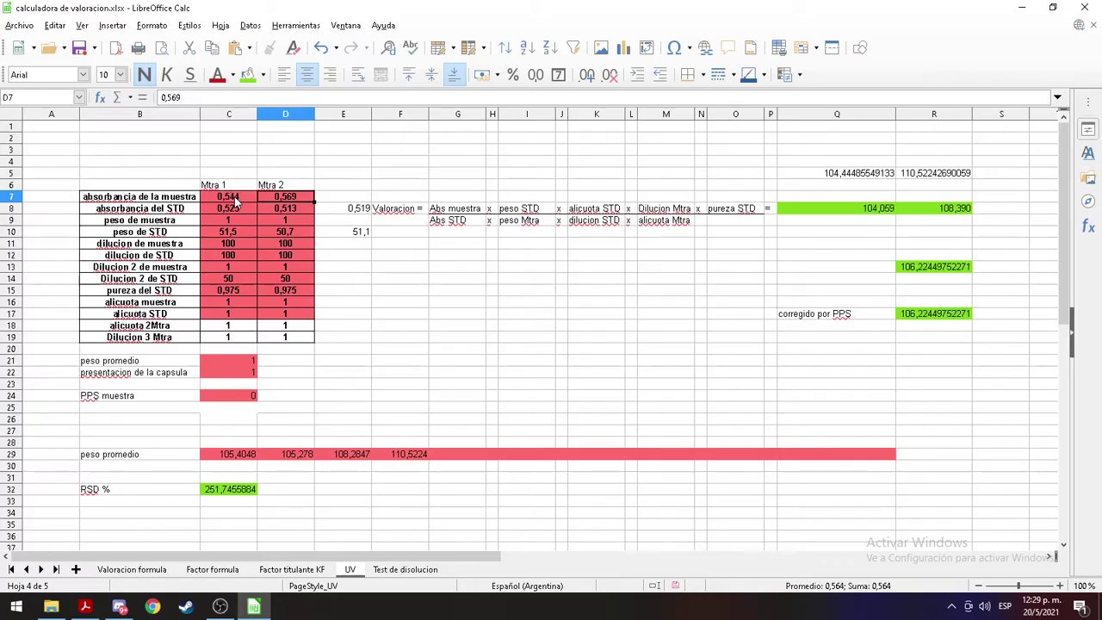
key("alt+Tab")
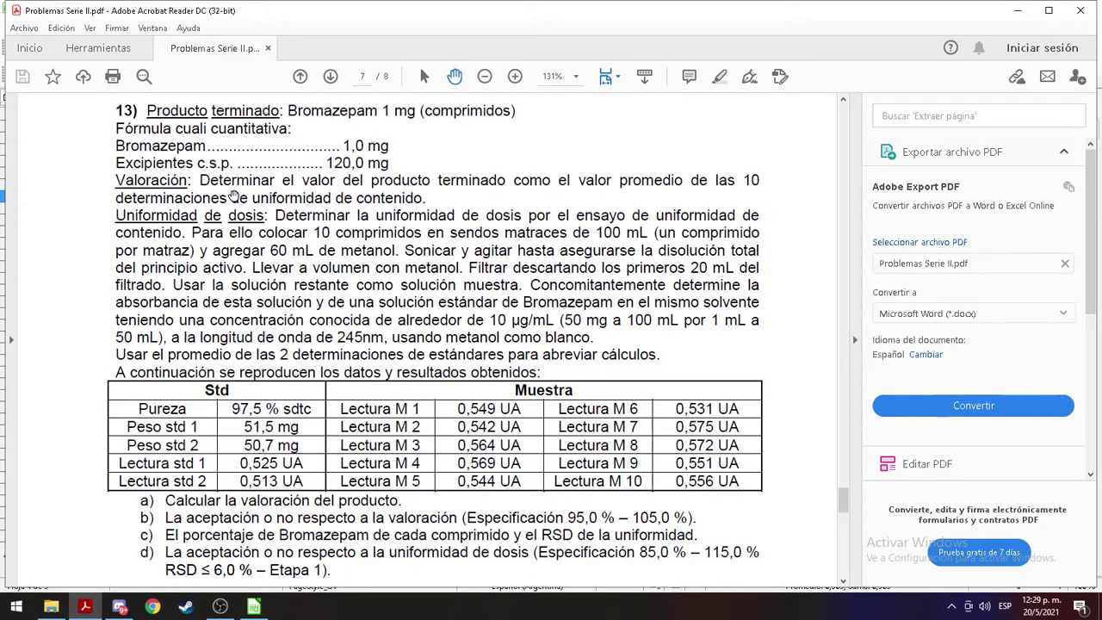
key("alt+Tab")
type("0,531")
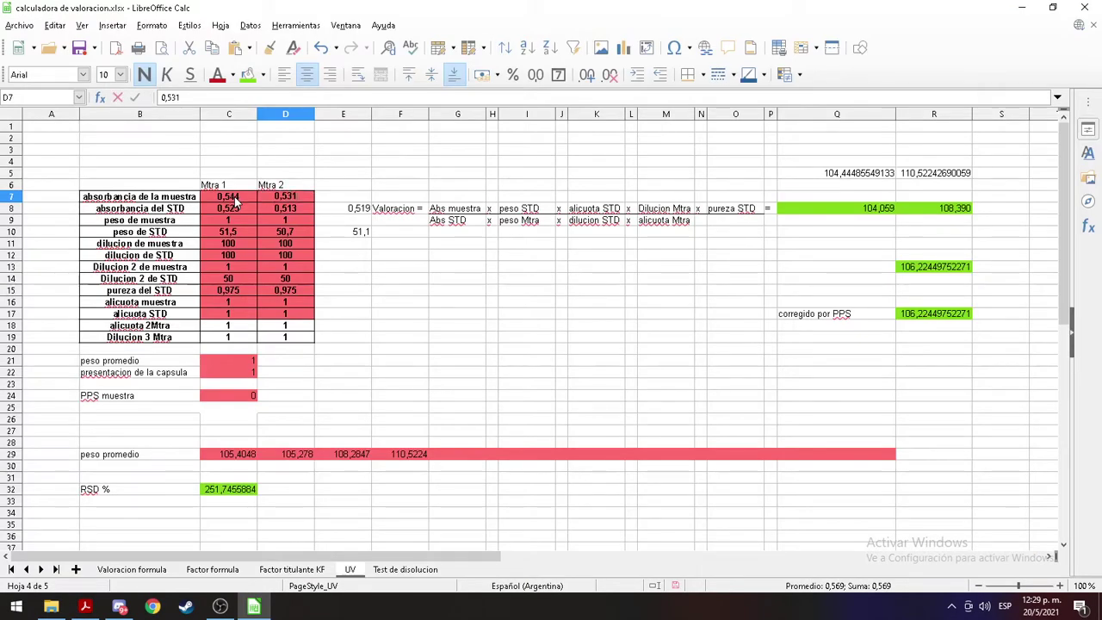
key("Return")
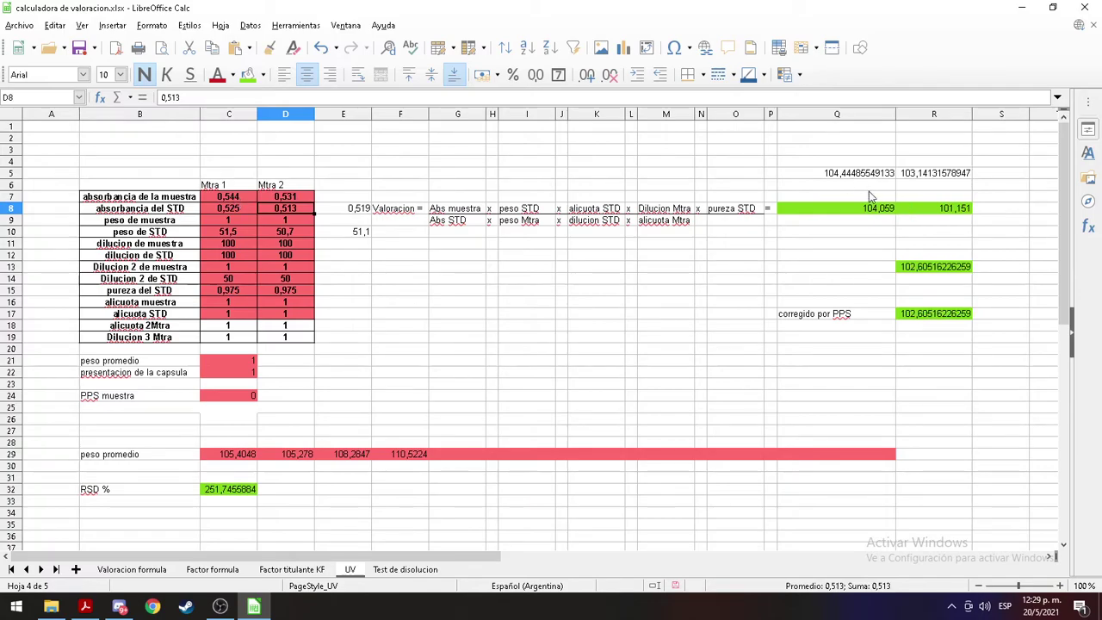
Step: Enter the row 5 results of samples 5 and 6, 104,4449 and 103,1413, in G29 and I29
left_click(458, 457)
type("104,44")
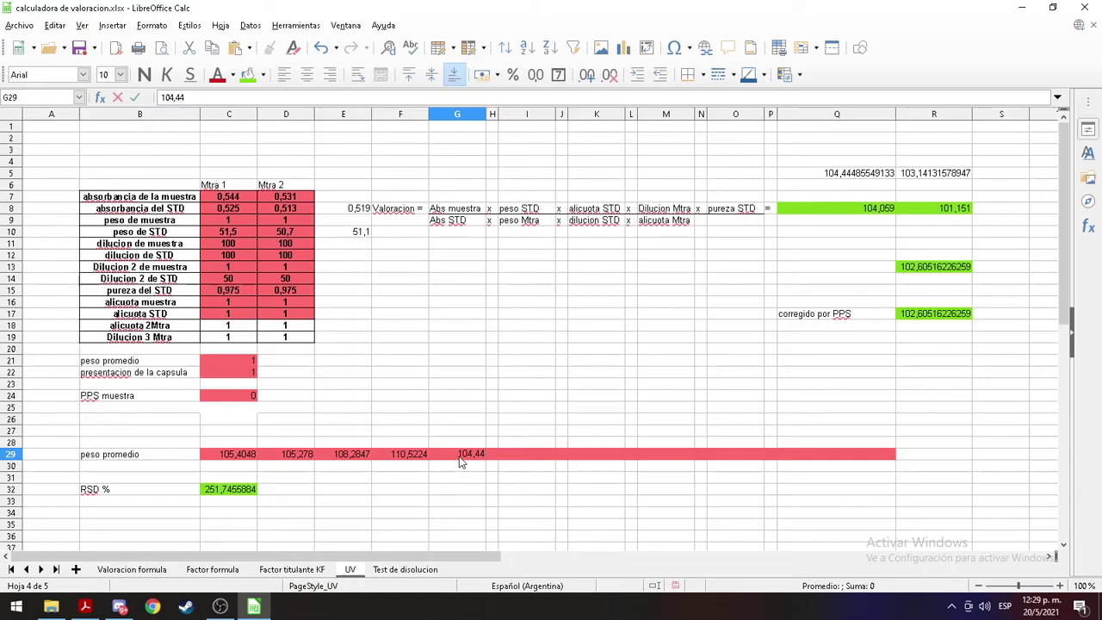
type("49")
key("Tab")
type("103,1413")
key("Tab")
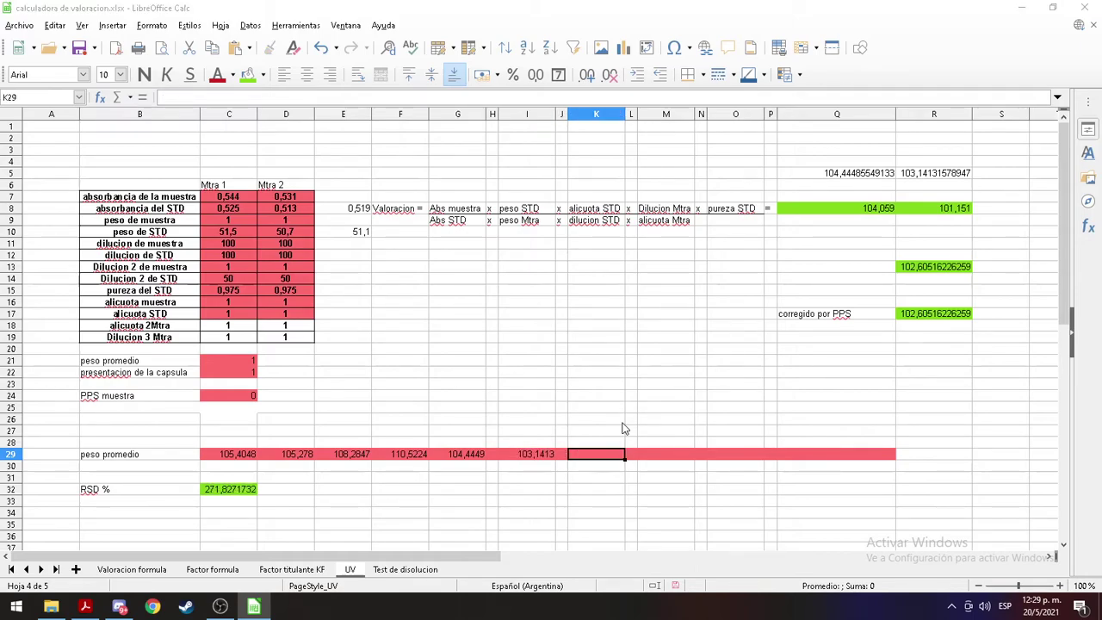
Step: Set the absorbancia de la muestra to the seventh and eighth PDF readings, 0,575 for Mtra 1 and 0,572 for Mtra 2
key("alt+Tab")
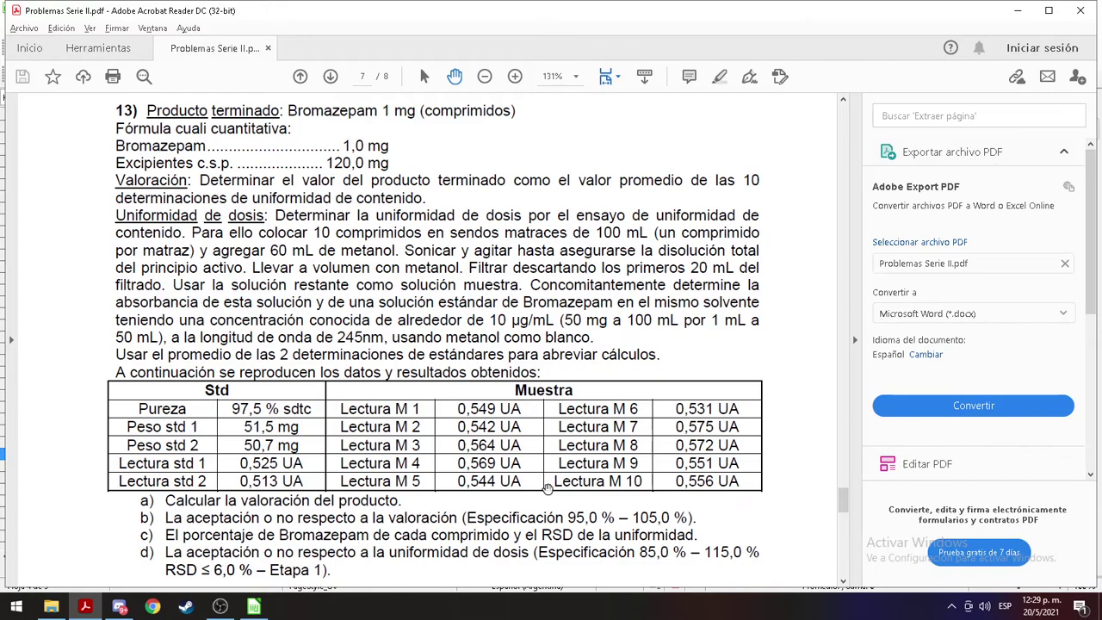
key("alt")
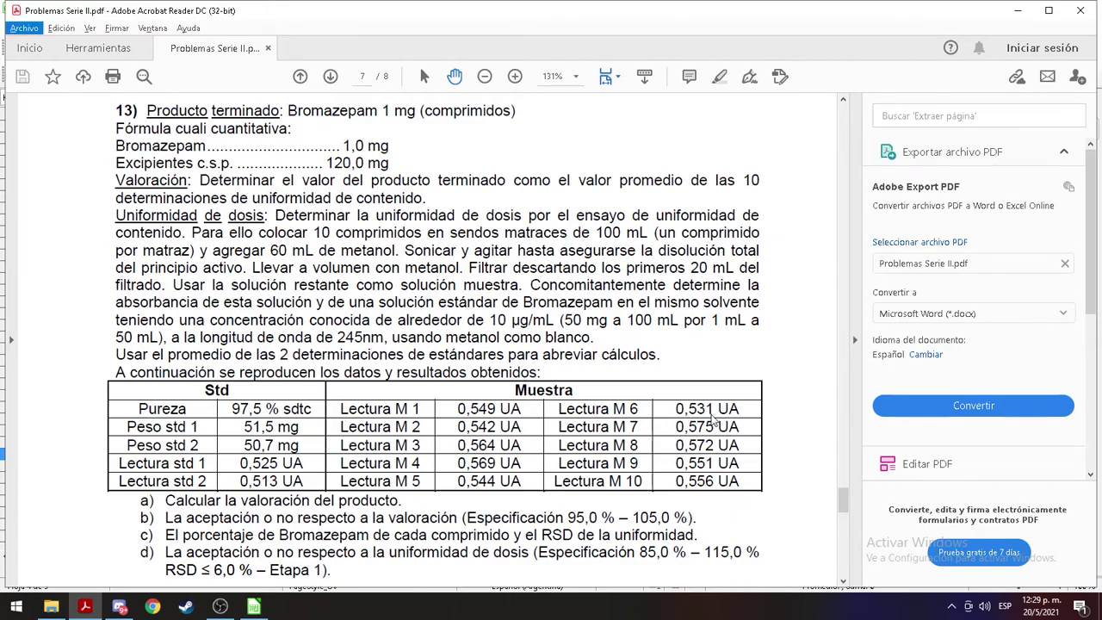
key("alt+Tab")
key("alt+Tab")
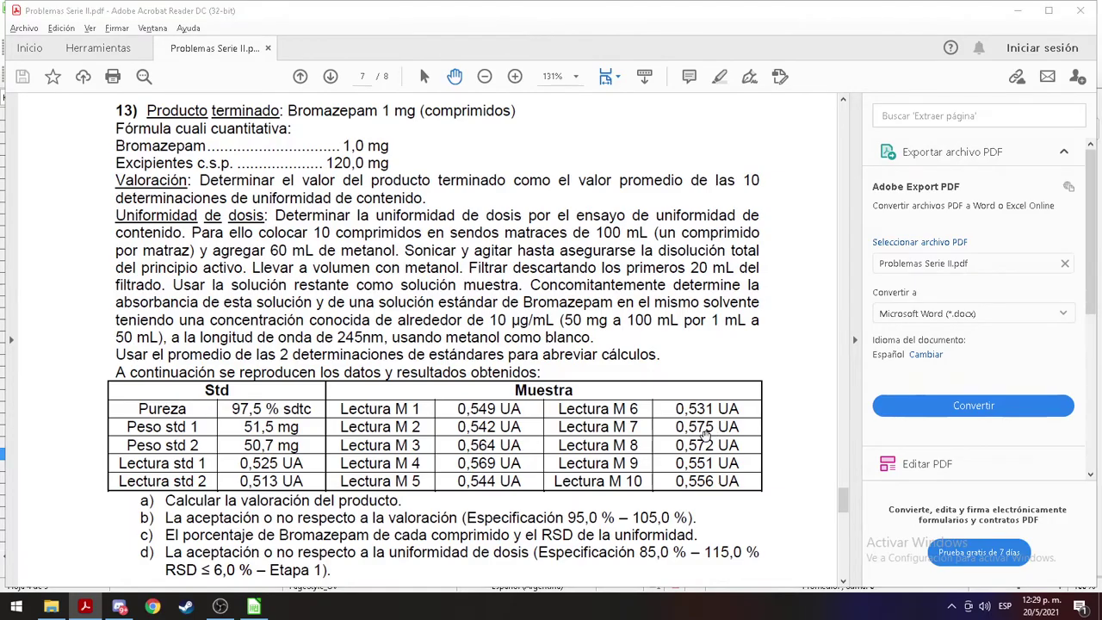
key("alt+Tab")
left_click(229, 198)
type("0,549")
key("alt+Tab")
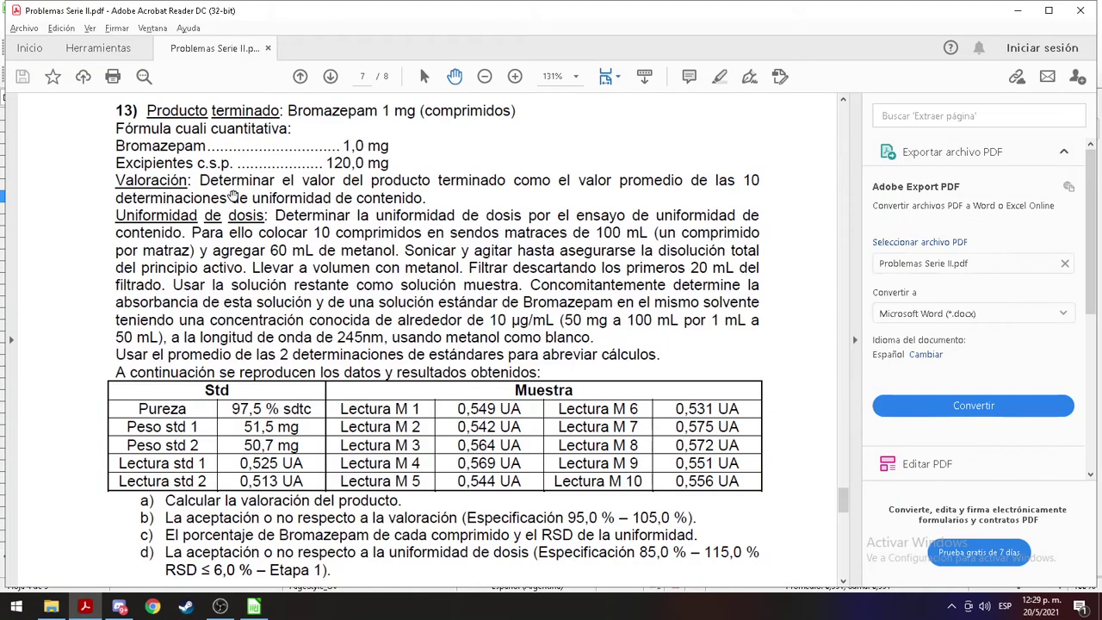
key("alt+Tab")
type("0,572")
key("Return")
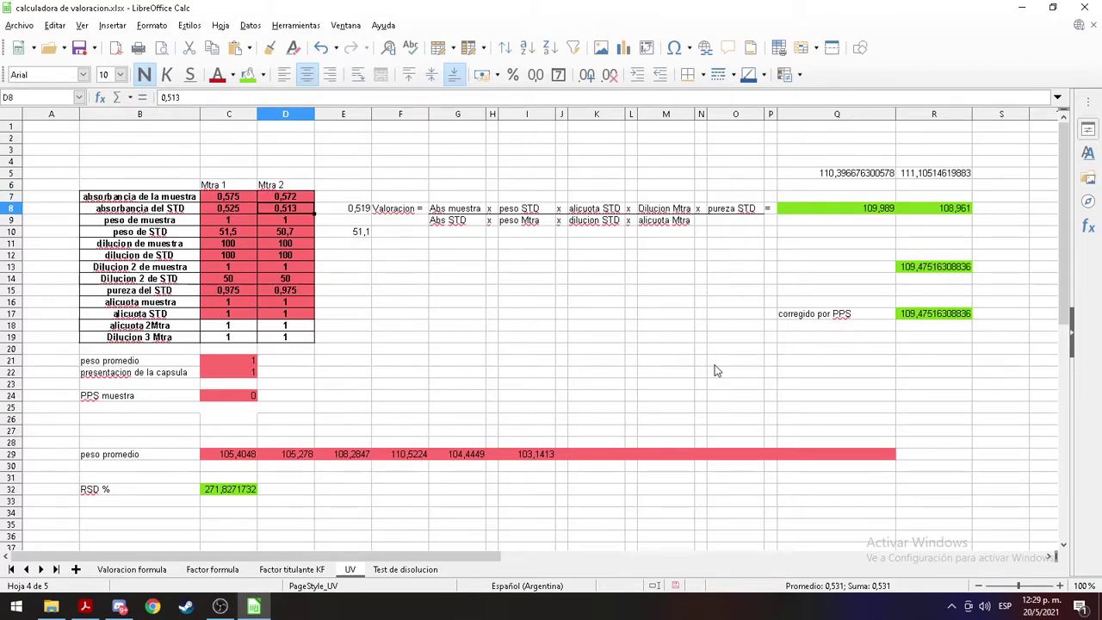
Step: Enter the row 5 results of samples 7 and 8, 110,3967 and 111,10515, in K29 and M29
left_click(585, 456)
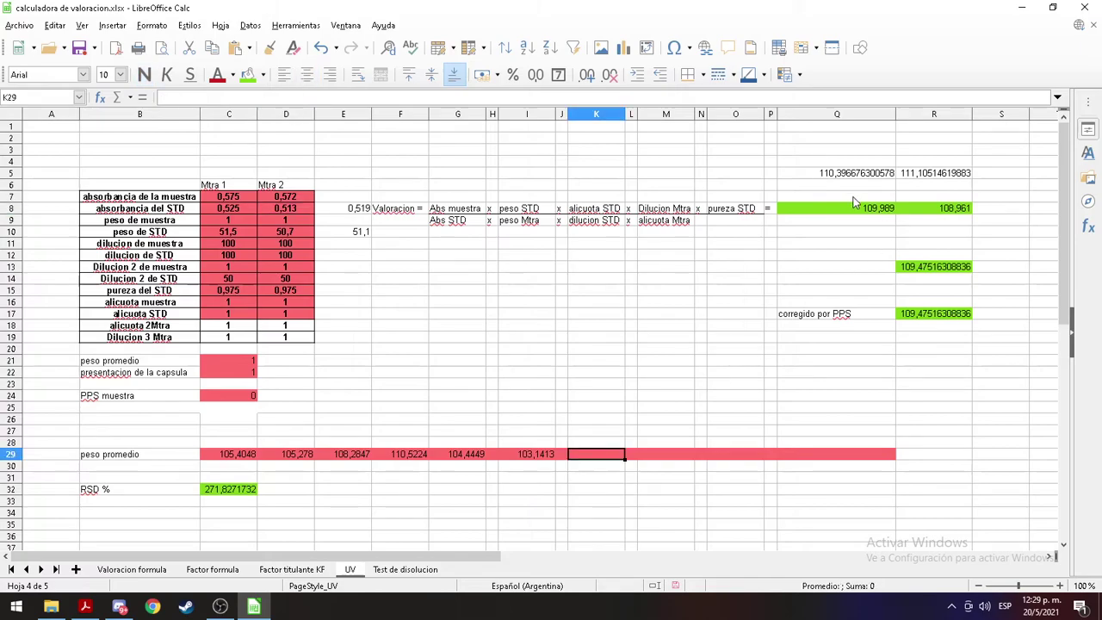
type("110,39")
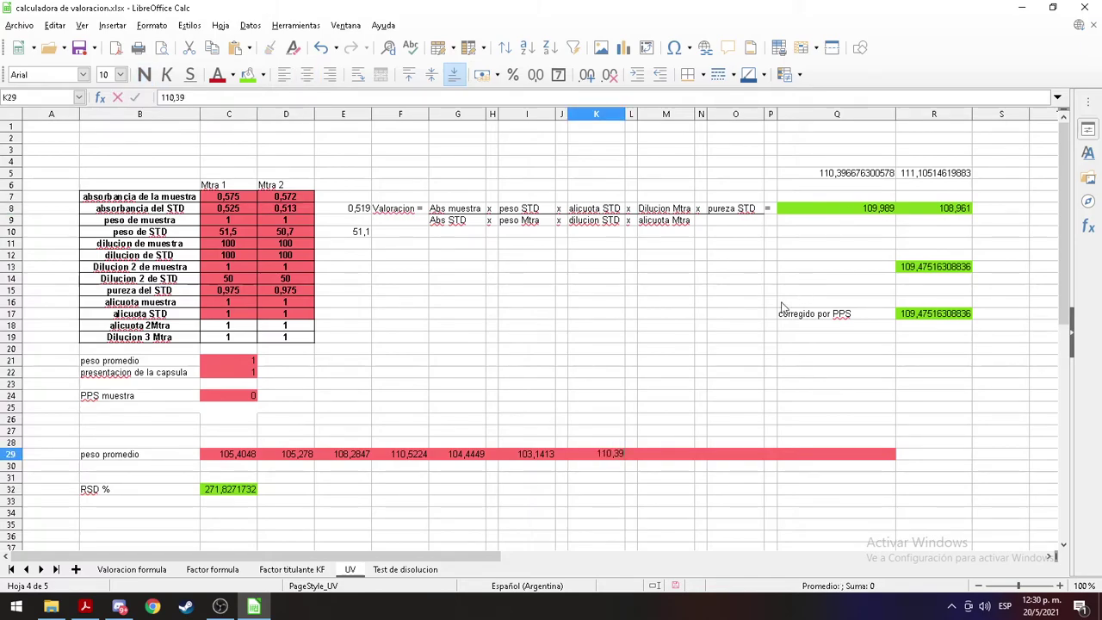
type("67")
key("Tab")
key("Tab")
type("11")
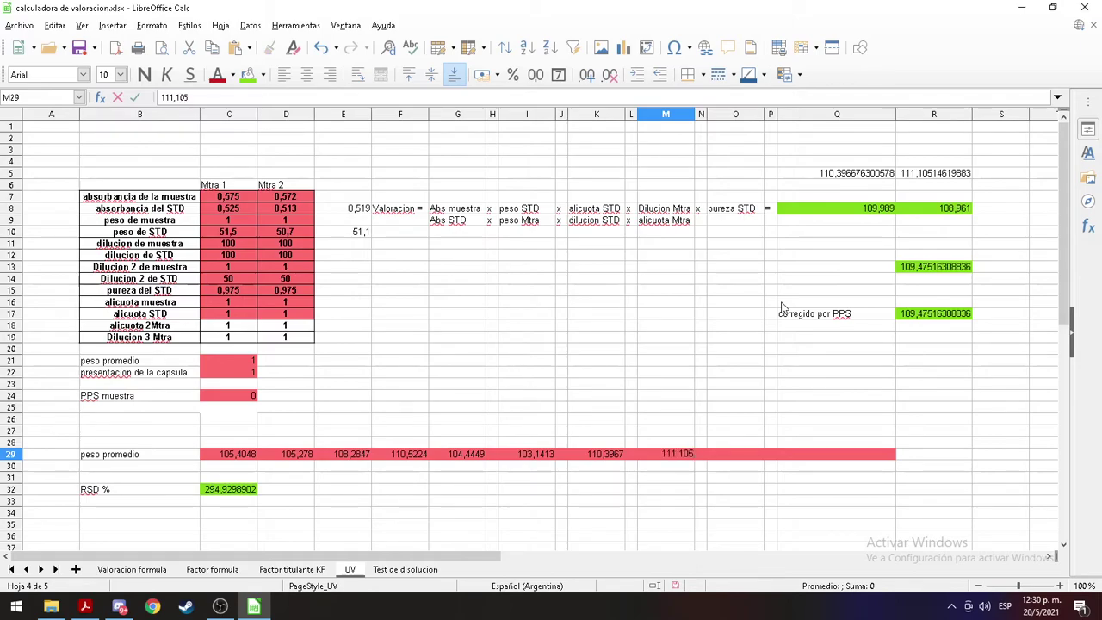
type("1,10515")
key("Tab")
key("Tab")
Step: Set the absorbancia de la muestra to the ninth and tenth PDF readings, 0,551 for Mtra 1 and 0,556 for Mtra 2
key("alt+Tab")
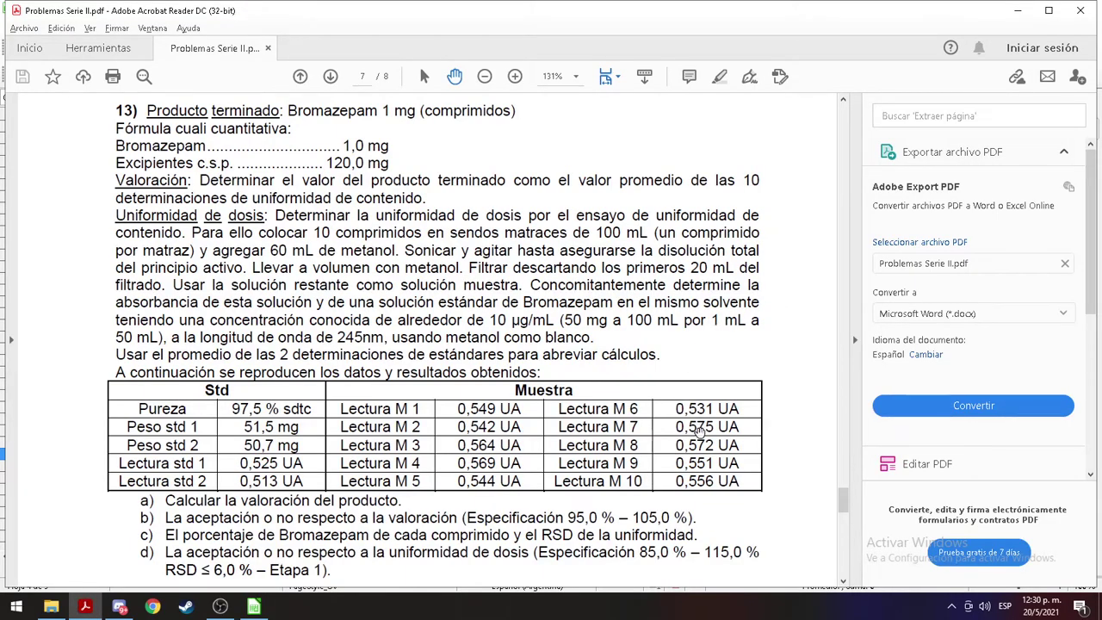
key("alt+Tab")
key("alt+Tab")
key("alt+Tab")
left_click(232, 197)
type("0,525")
key("Tab")
key("alt+Tab")
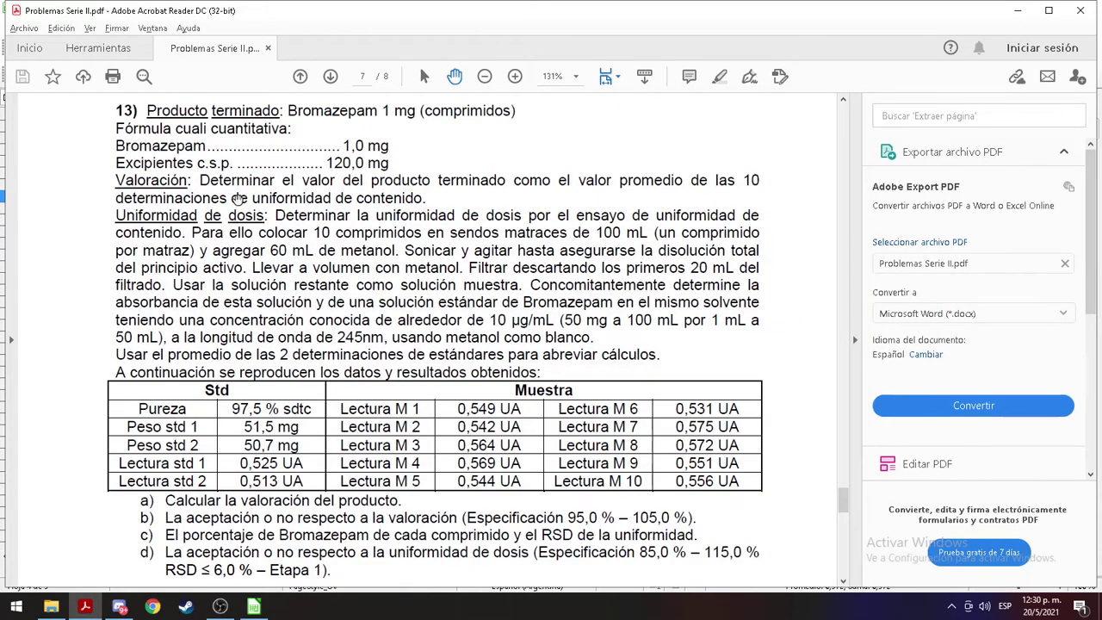
key("alt+Tab")
type("0,556")
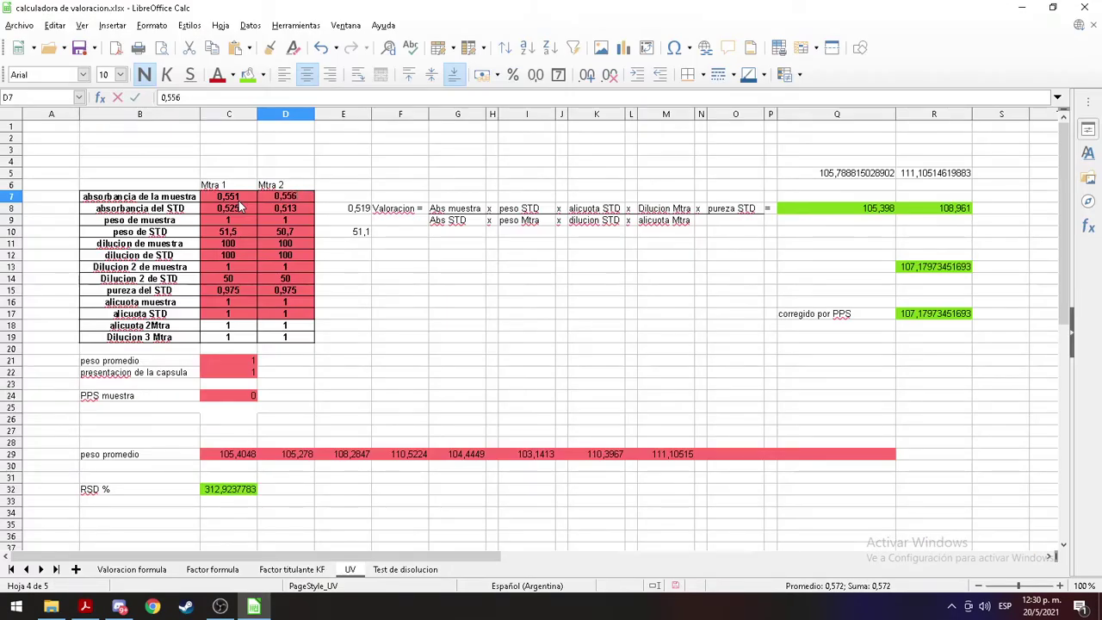
key("Return")
Step: Enter the row 5 results of samples 9 and 10, 105,7888 and 107,9973, in O29 and Q29
left_click(728, 459)
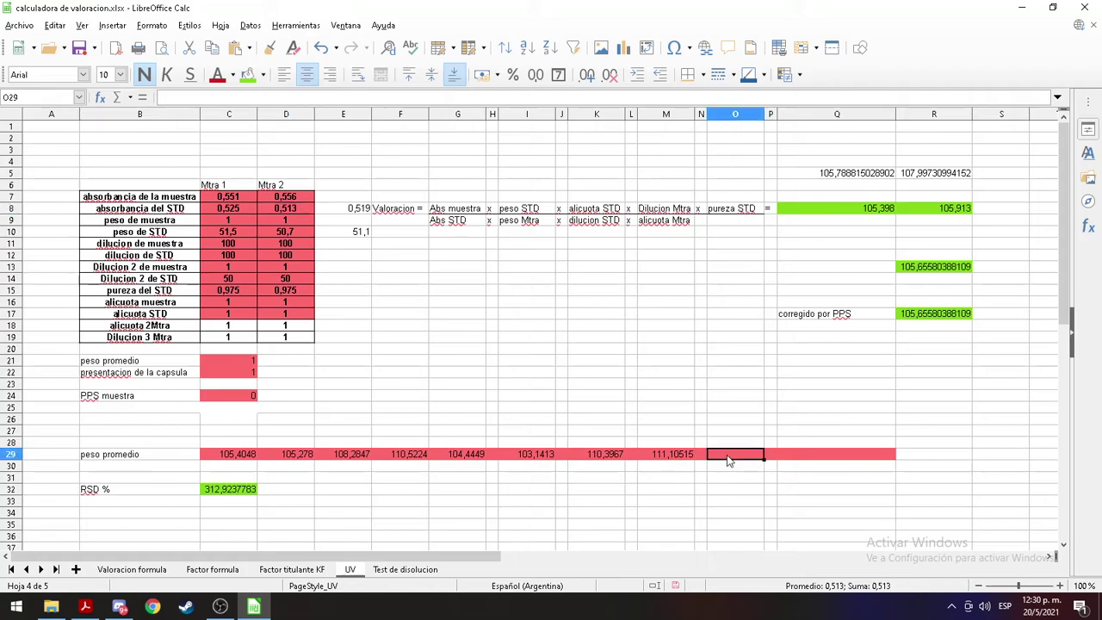
type("105")
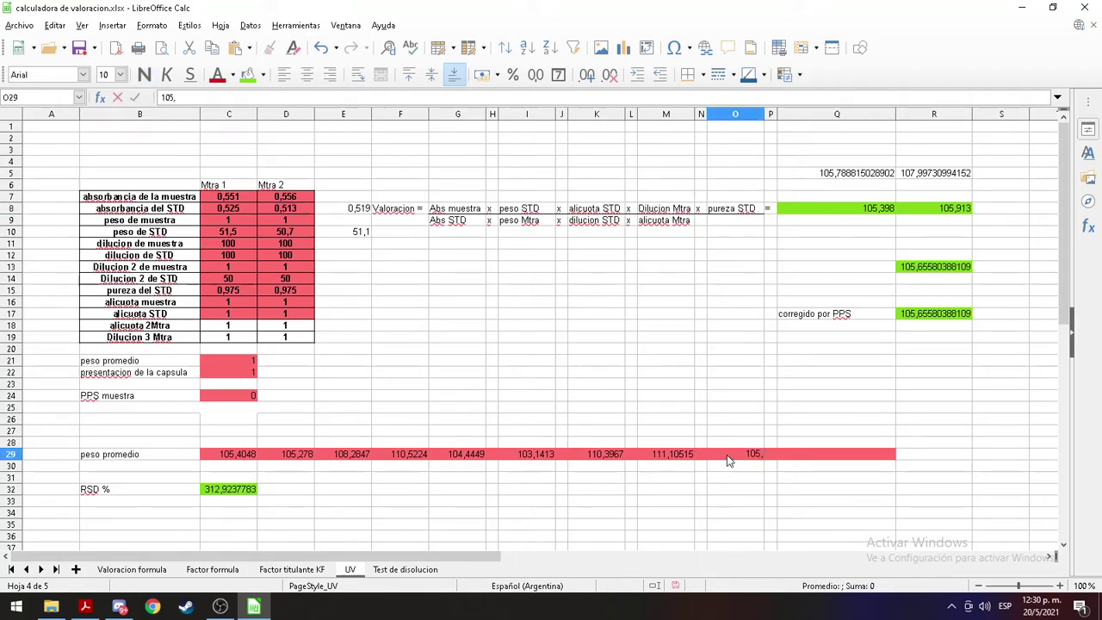
type(",7888")
key("Tab")
type("107,9973")
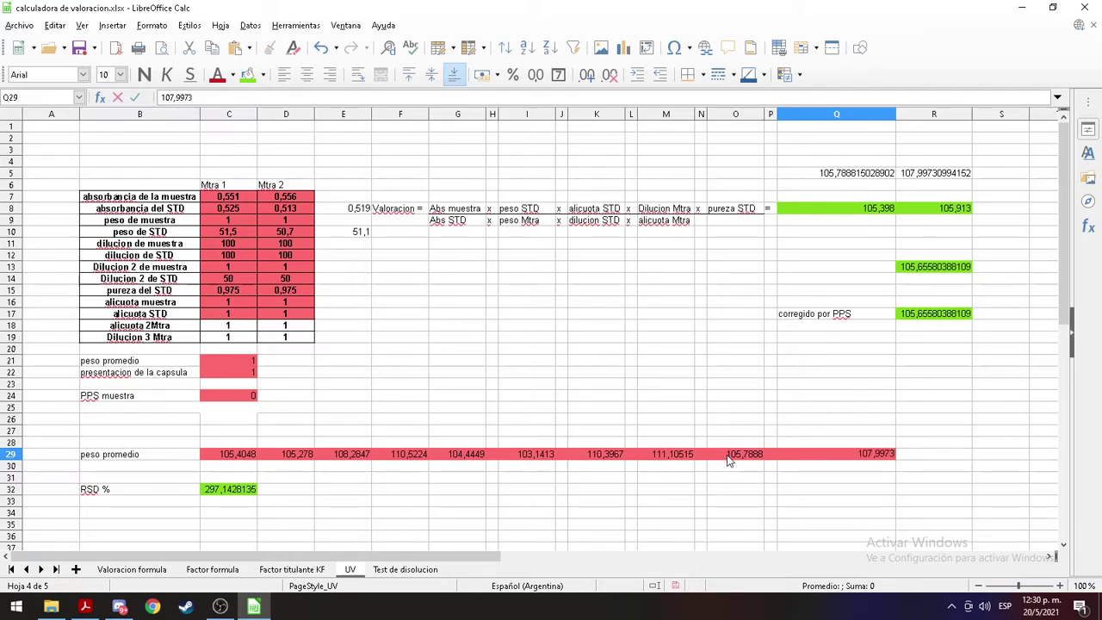
key("Return")
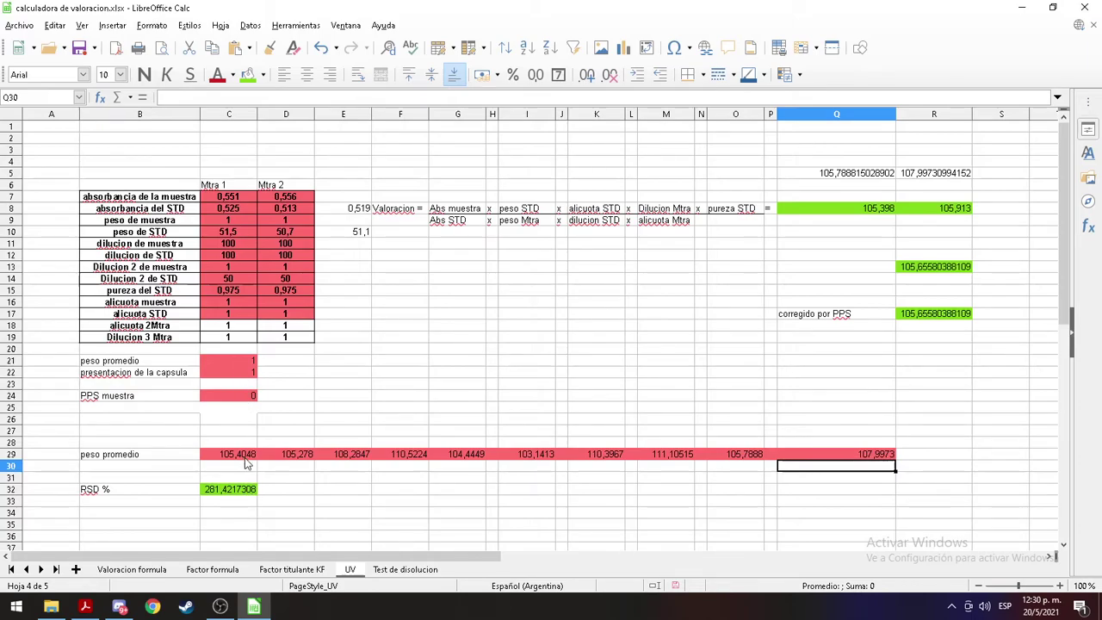
Step: Check the PDF's valoración instructions and build a formula in E21 adding the ten sample results in row 29, from C29 through Q29
left_click(234, 360)
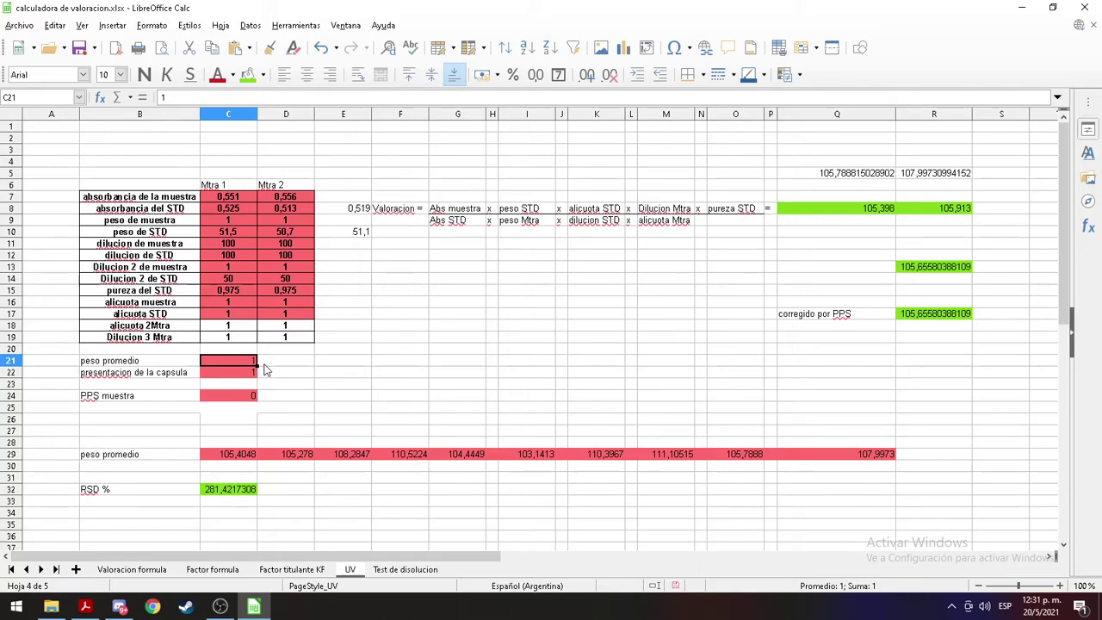
key("alt+Tab")
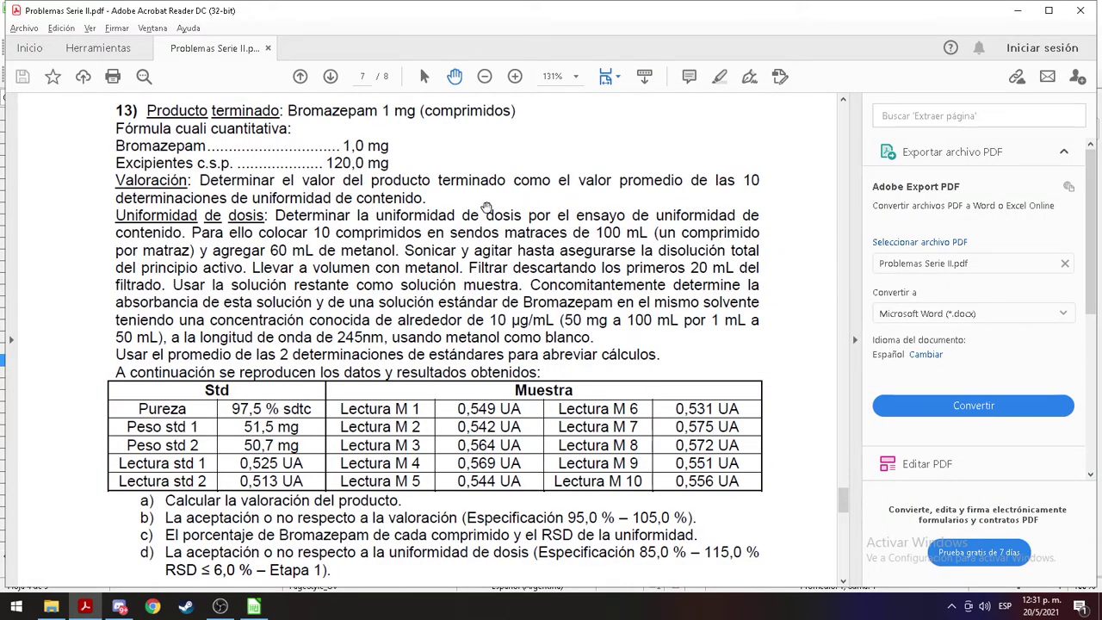
key("alt+Tab")
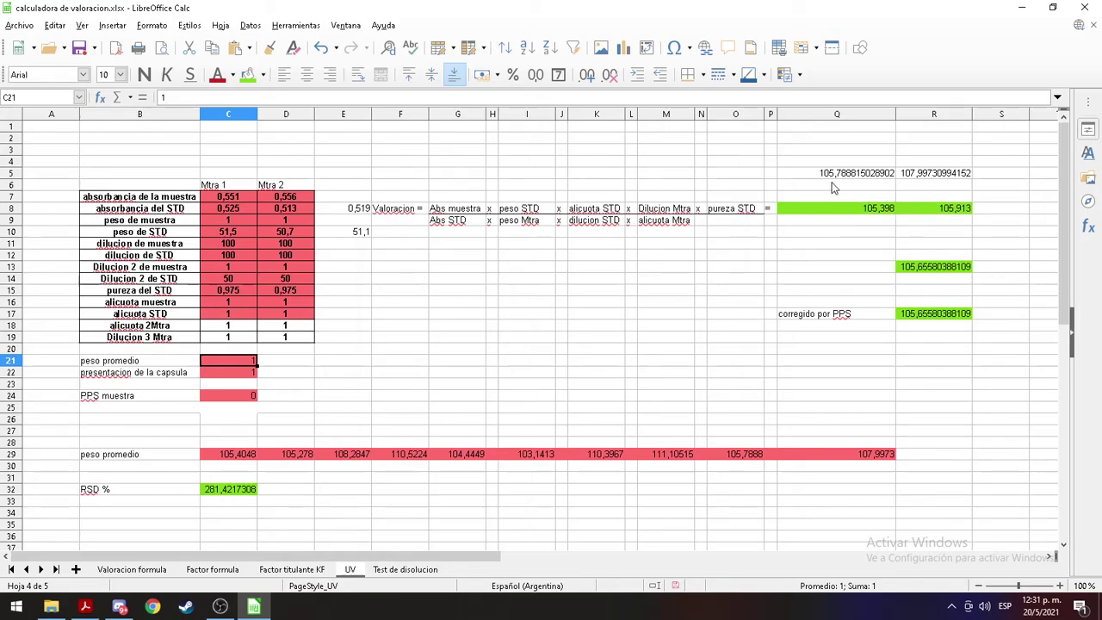
left_click(285, 385)
left_click(340, 361)
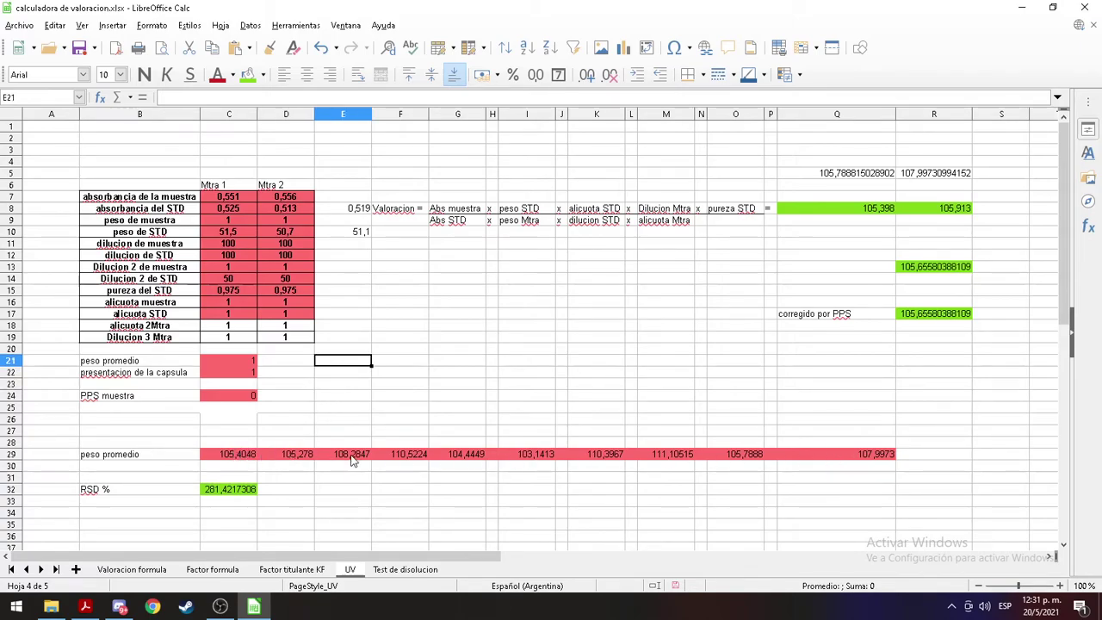
type("=")
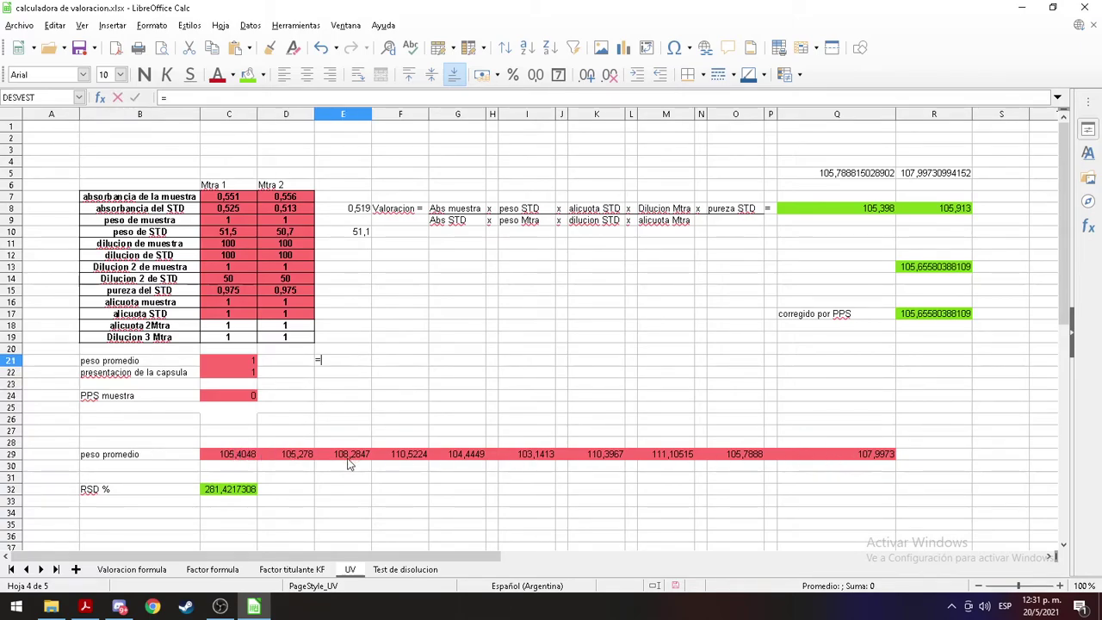
left_click(240, 463)
type("+")
left_click(290, 453)
type("+")
left_click(351, 454)
type("+")
left_click(415, 455)
type("+")
left_click(462, 454)
type("+")
left_click(549, 454)
type("+")
left_click(605, 454)
type("+")
left_click(667, 454)
type("+")
left_click(738, 455)
type("+")
left_click(876, 456)
type("+")
key("Left")
key("BackSpace")
key("BackSpace")
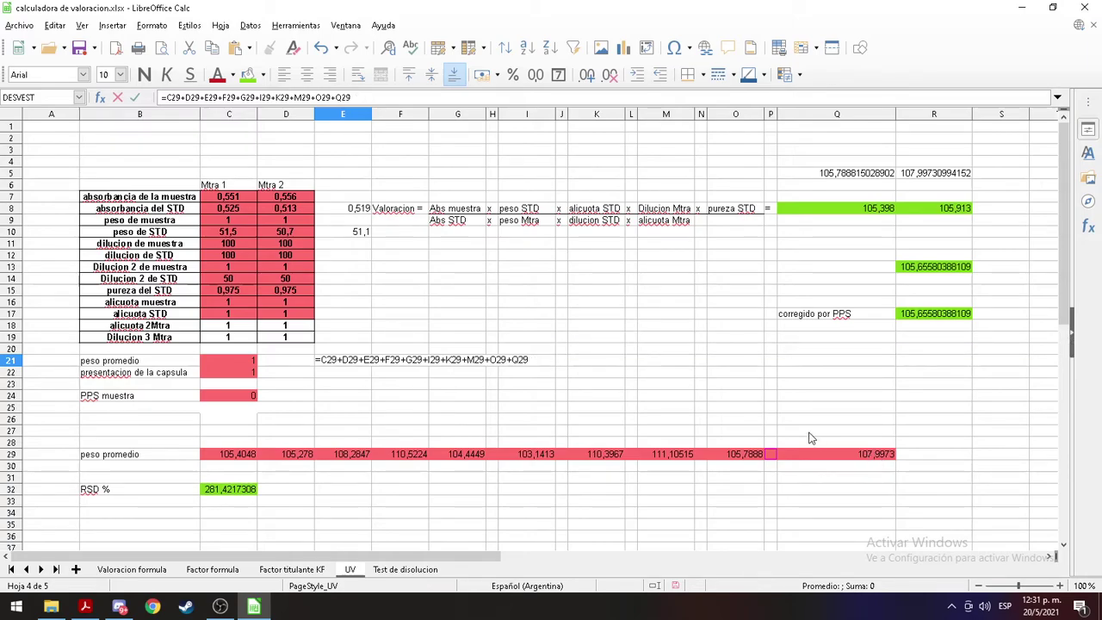
Step: Complete the E21 formula as an average by enclosing the sum in parentheses and dividing it by 10
left_click(321, 359)
type("(")
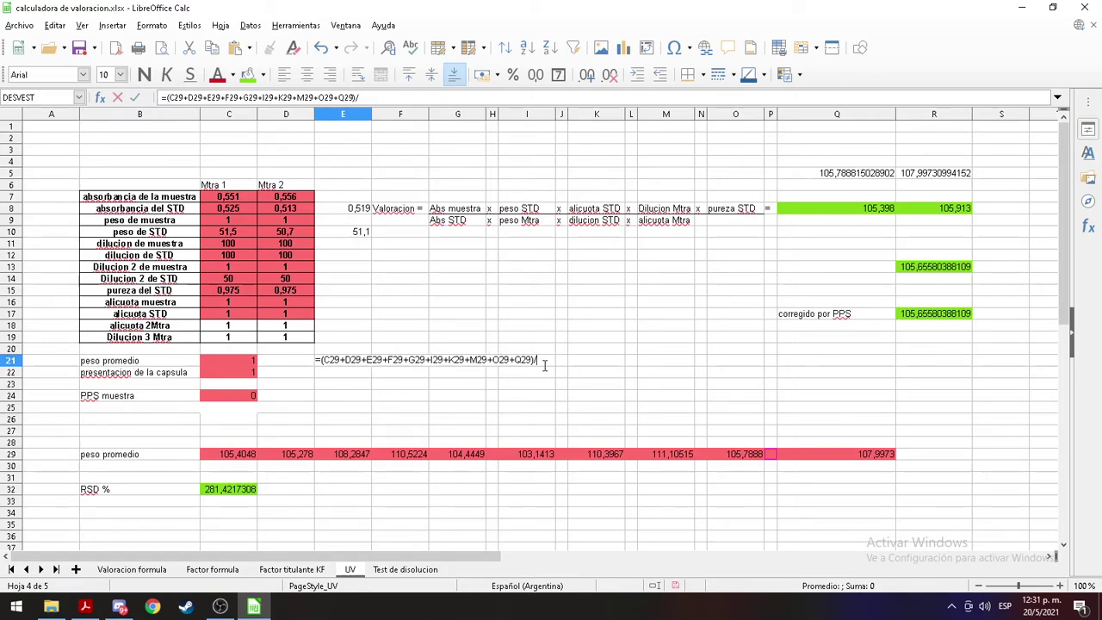
type("10")
key("Return")
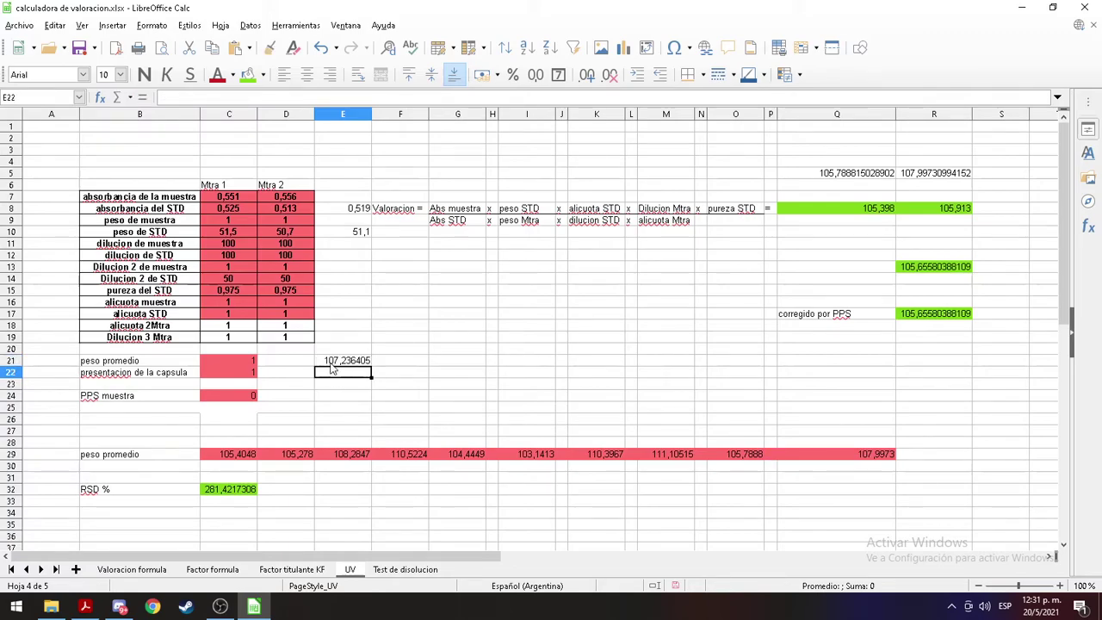
Step: Review the average in E21 and the row 29 results against problem 13's valoración questions in the PDF
left_click(333, 362)
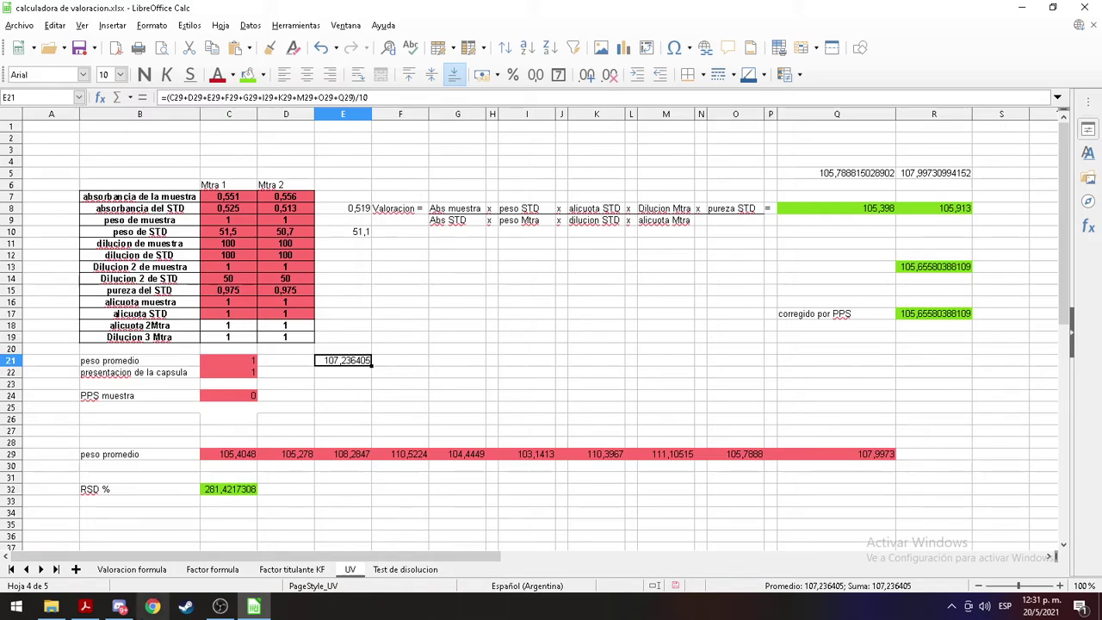
left_click(84, 606)
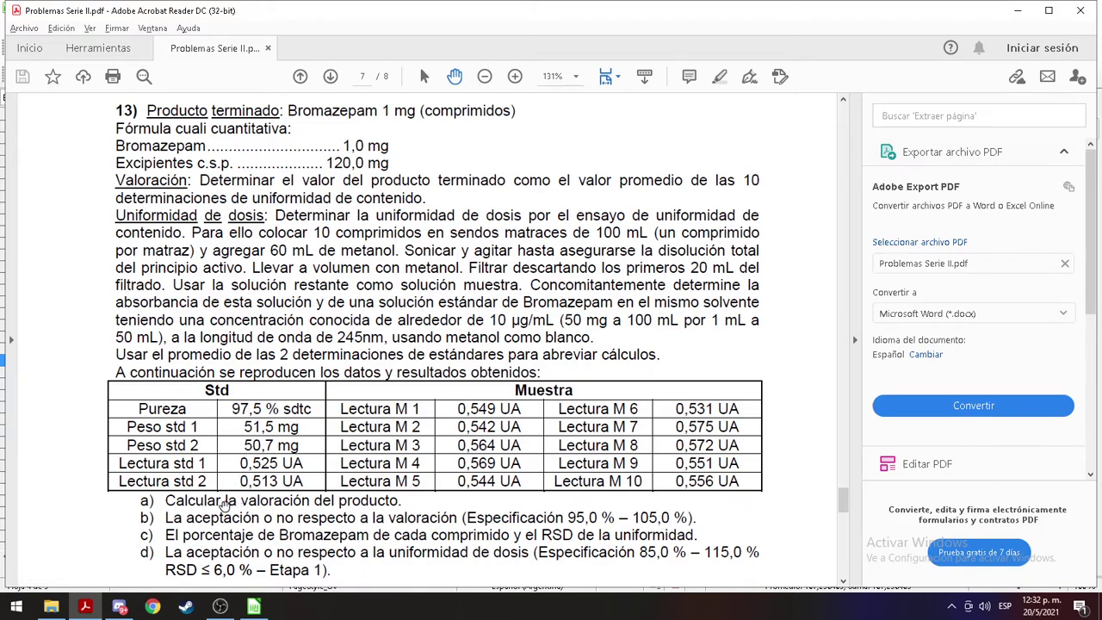
key("alt+Tab")
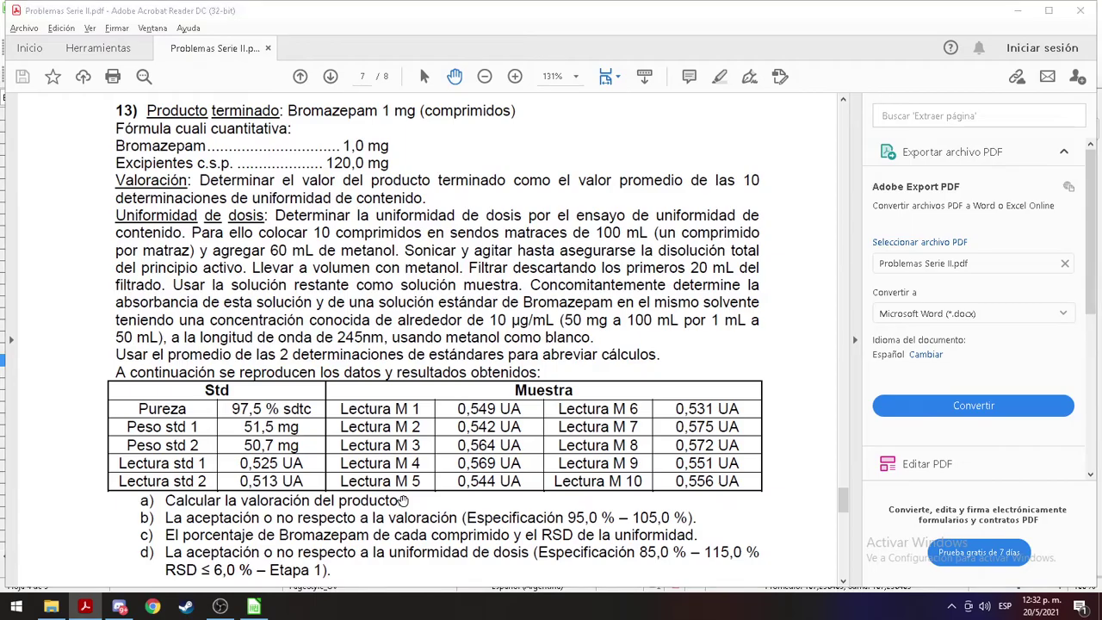
key("alt+Tab")
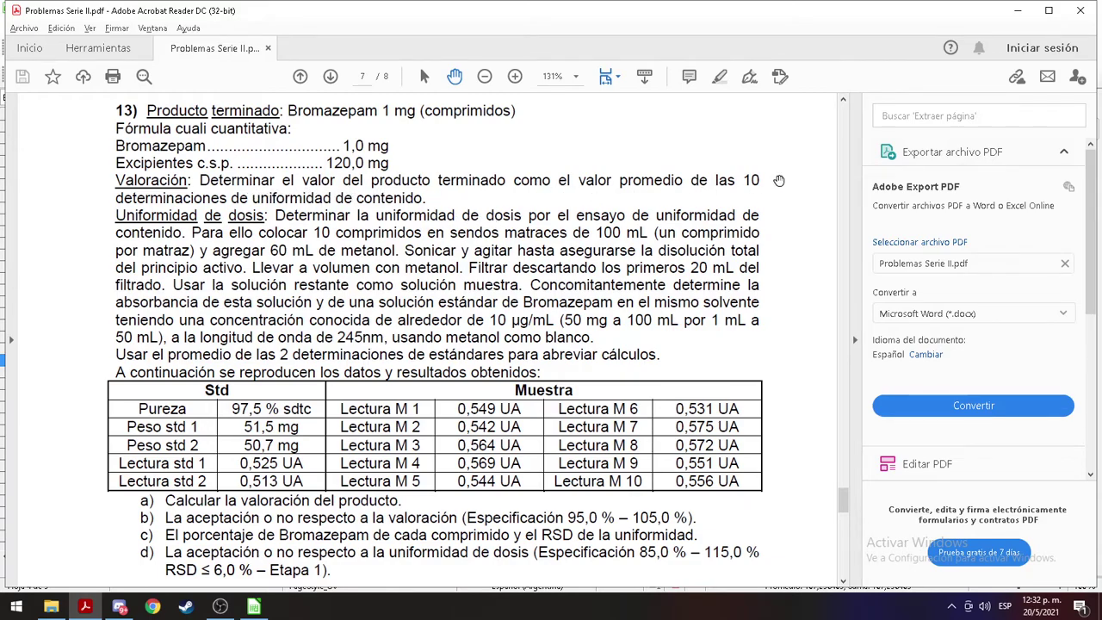
key("alt+Tab")
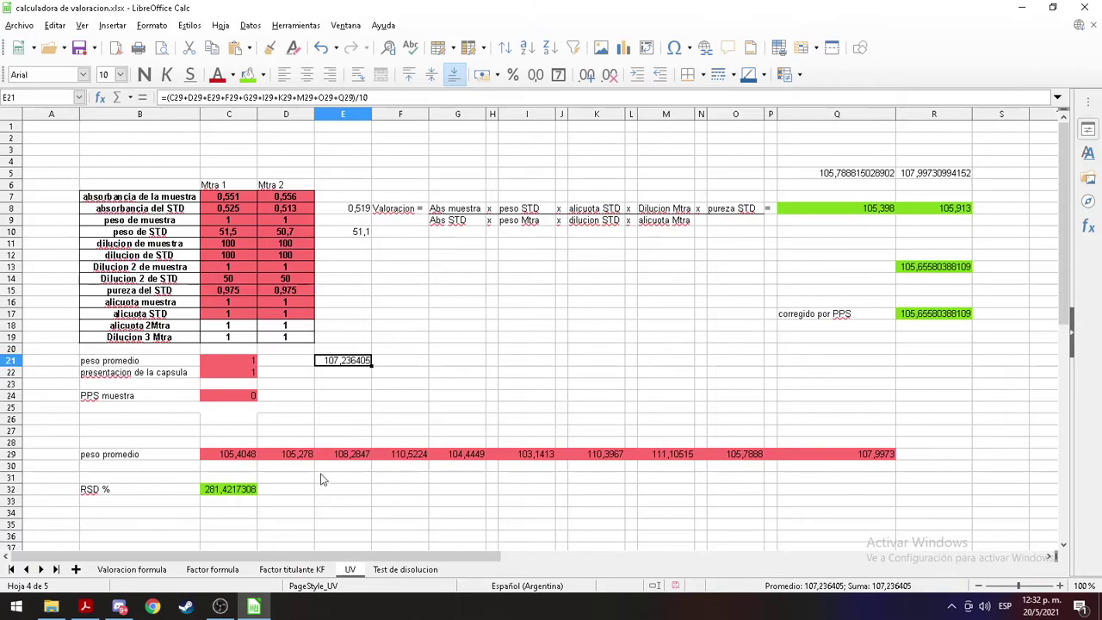
left_click_drag(245, 454, 878, 454)
left_click(349, 385)
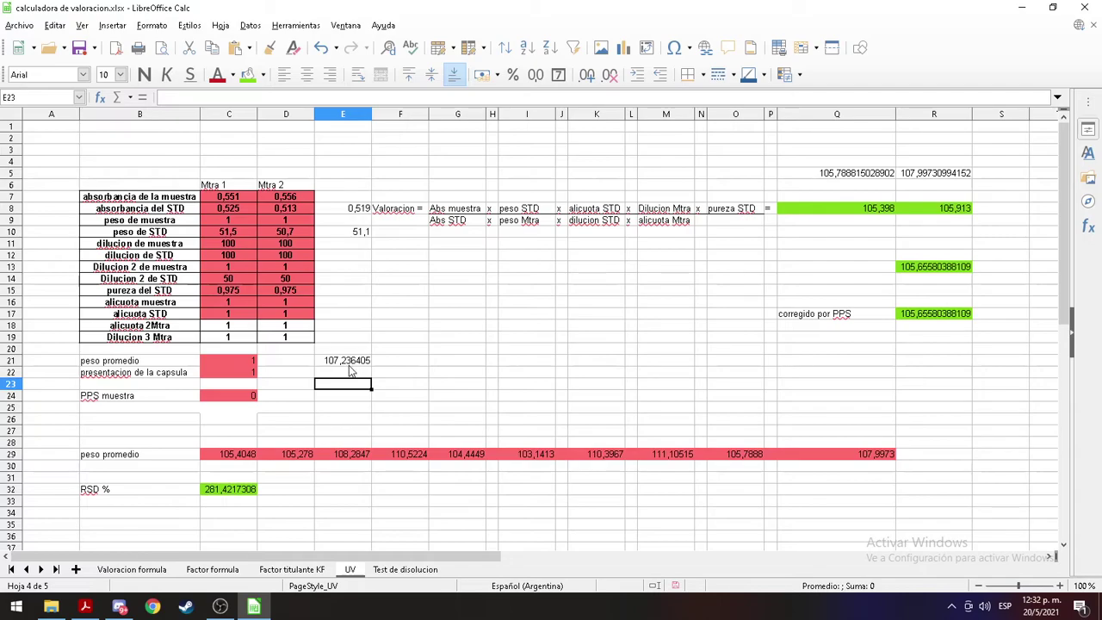
key("alt+Tab")
left_click_drag(841, 508, 852, 551)
scroll(857, 568, "down", 1)
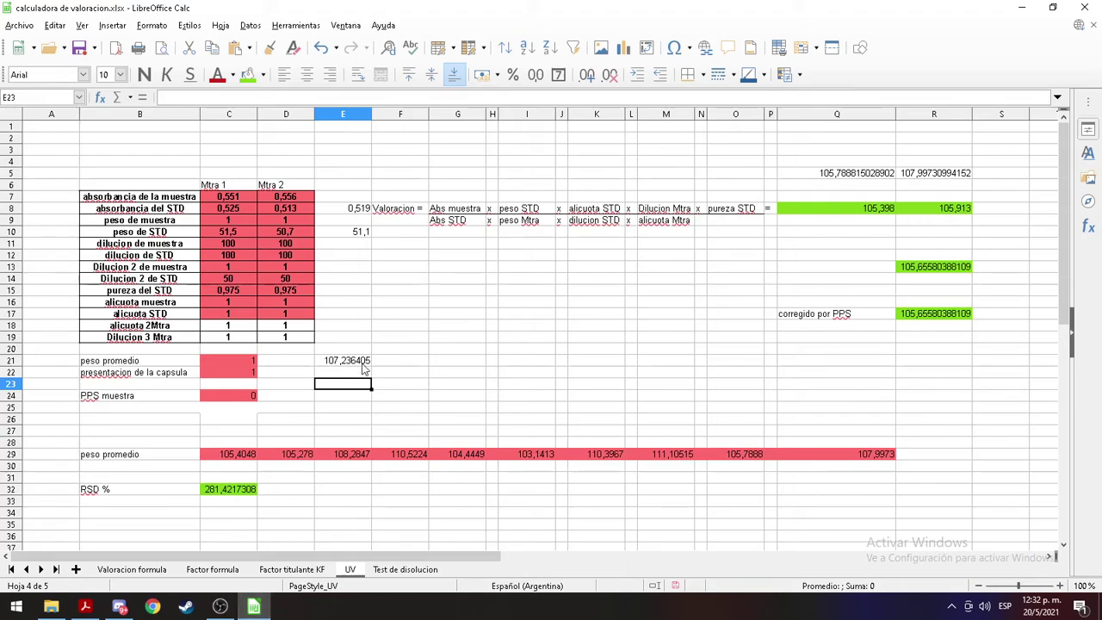
left_click(361, 369)
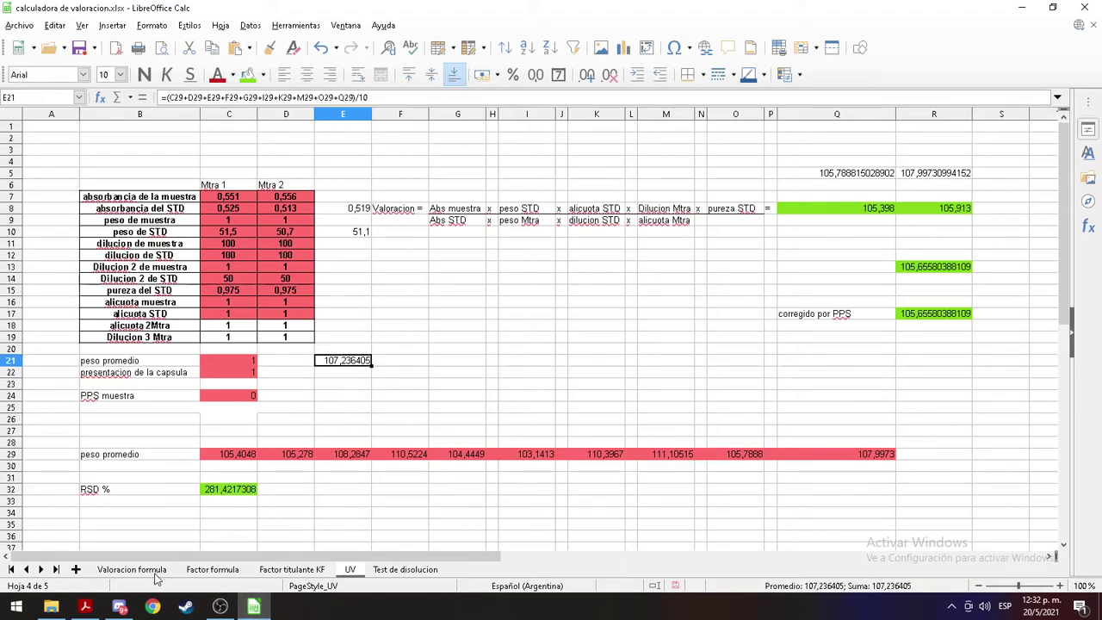
Step: Read problem 13's acceptance criteria in the PDF and compare its answer key's individual Bromazepam percentages with row 29
left_click(85, 606)
left_click_drag(845, 561, 848, 503)
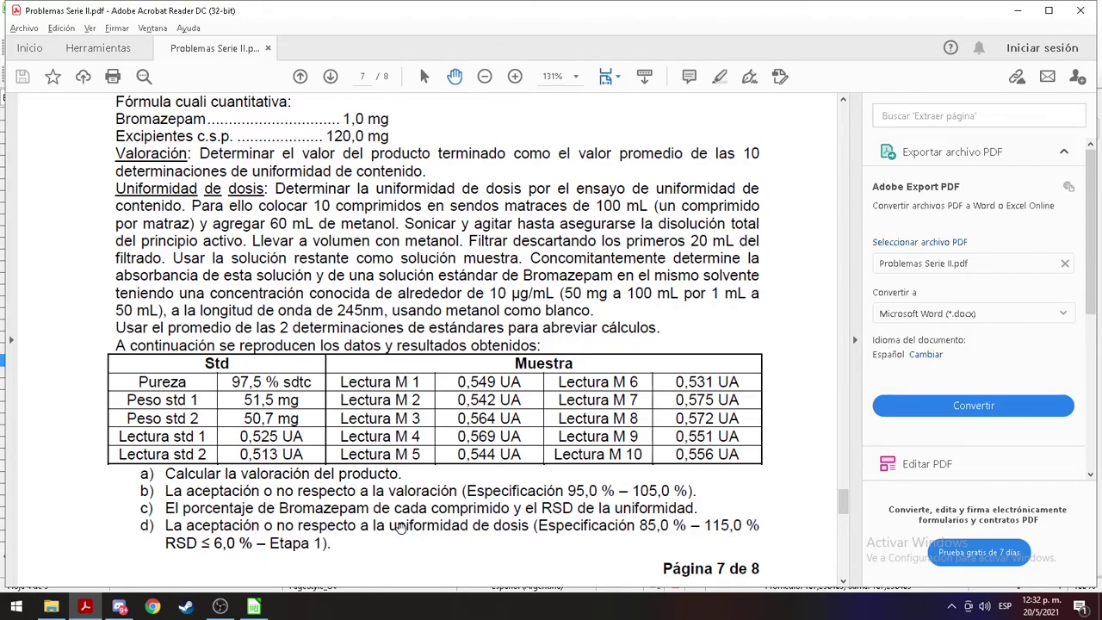
scroll(396, 529, "up", 1)
key("alt+Tab")
key("alt+Tab")
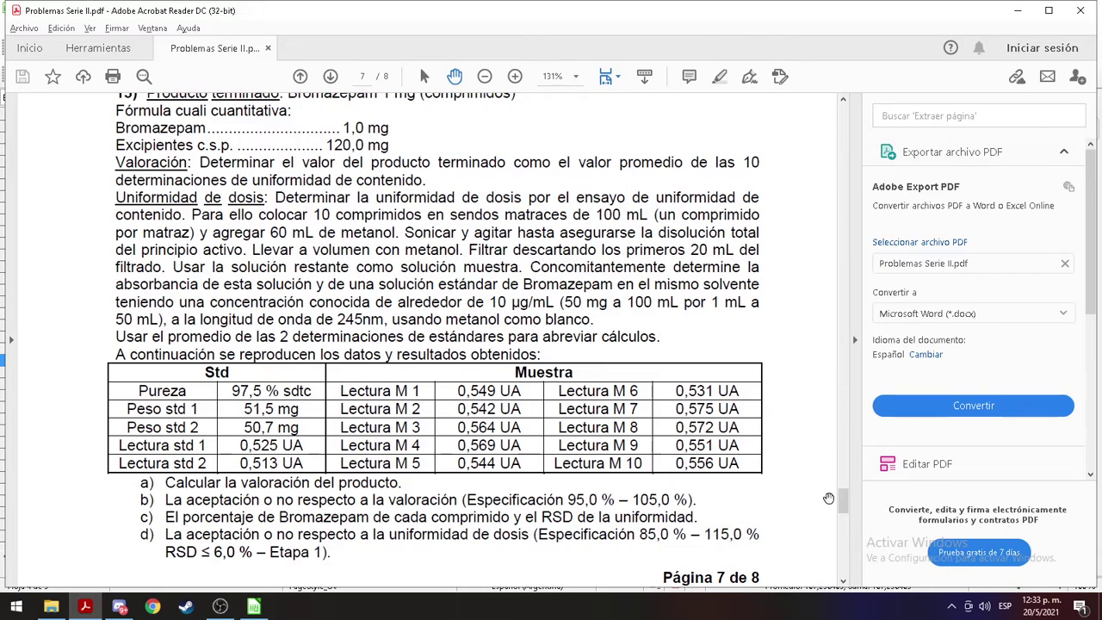
left_click_drag(845, 501, 866, 568)
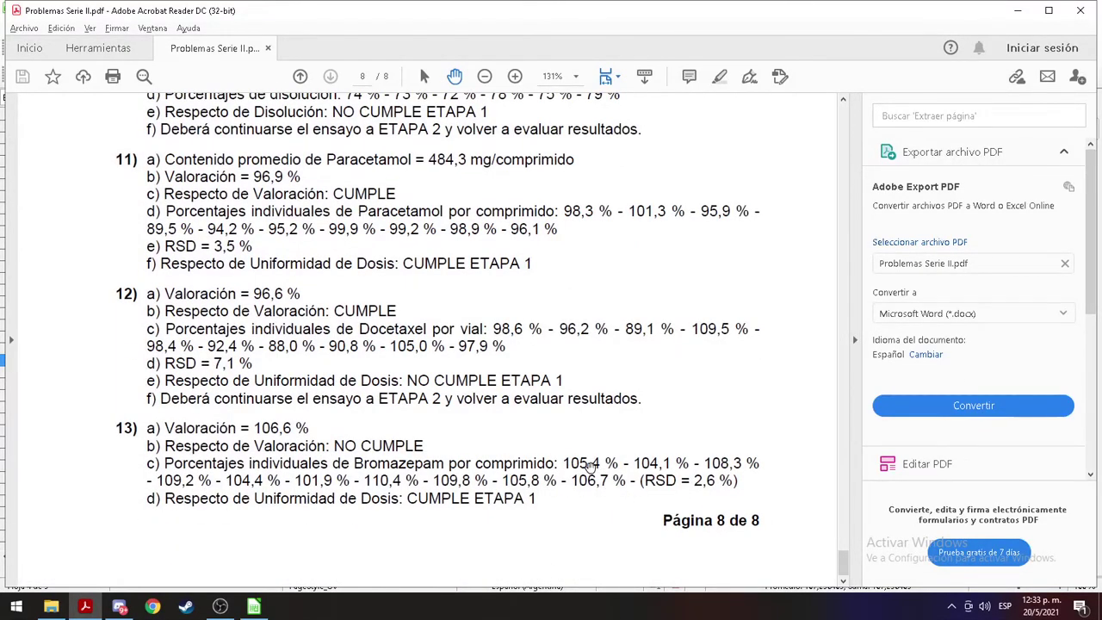
key("alt+Tab")
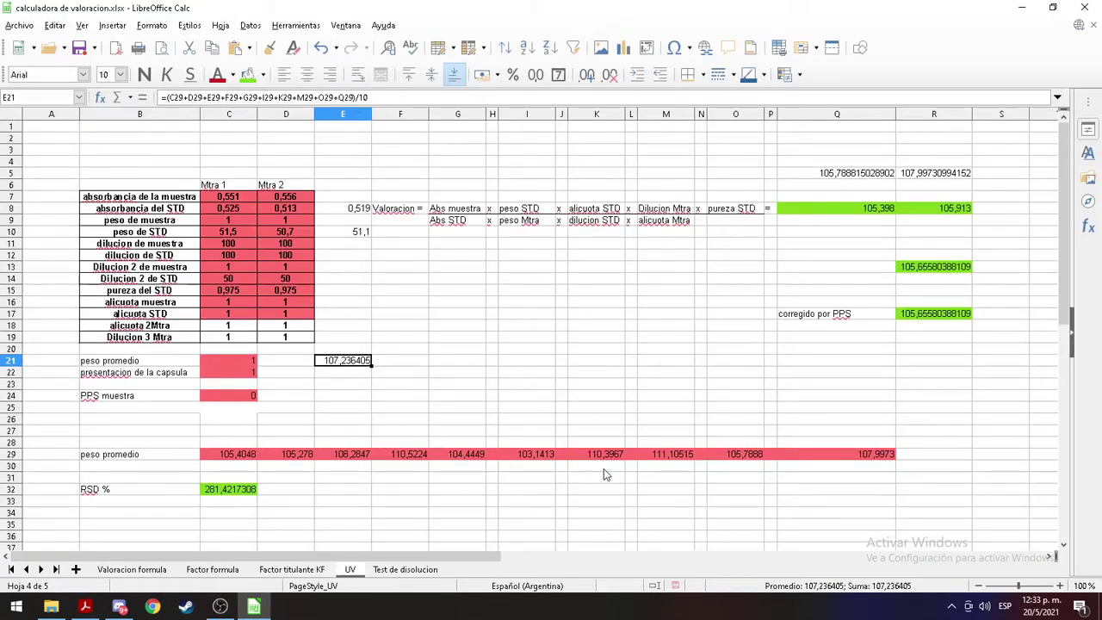
Step: Reduce the displayed precision of sample results C29, D29 and E29 to one decimal place
left_click(235, 458)
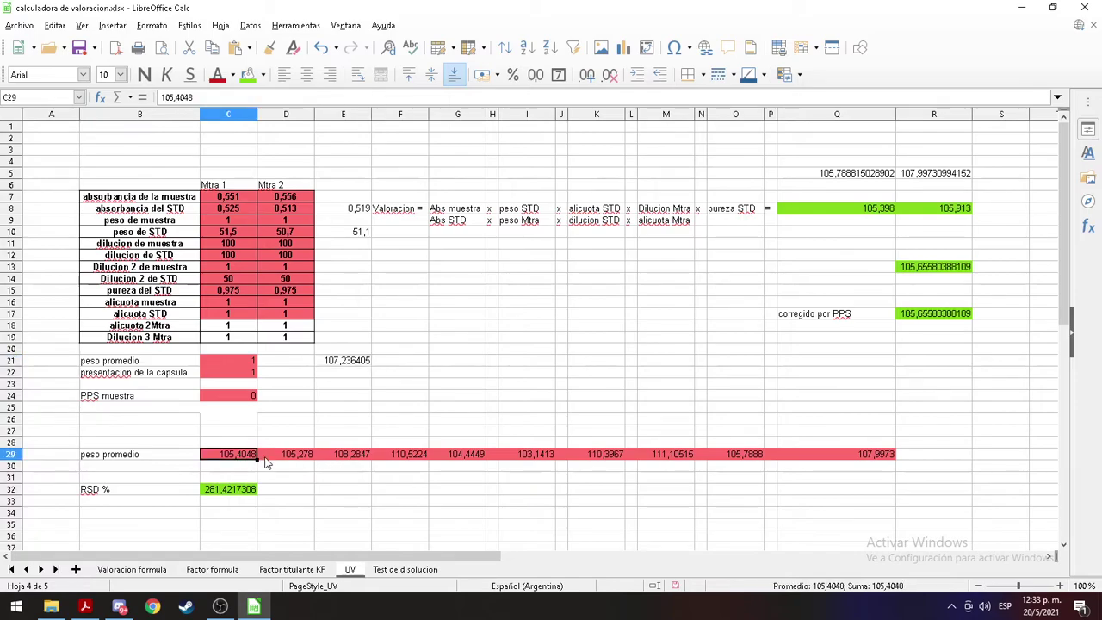
left_click(609, 75)
left_click(610, 75)
key("Right")
left_click(611, 77)
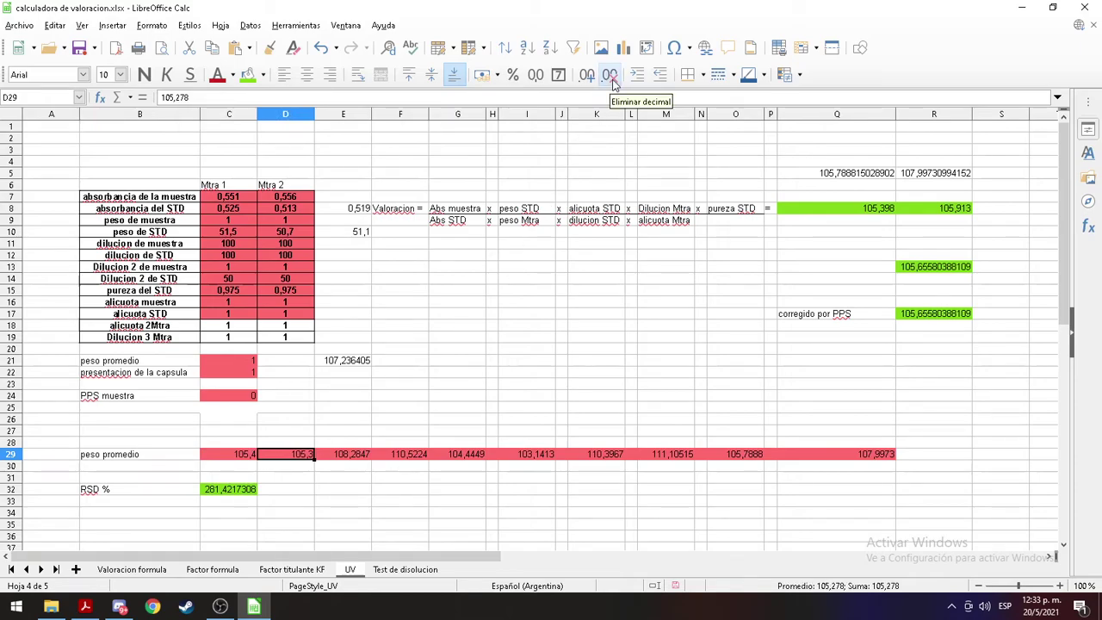
key("Right")
left_click(609, 76)
left_click(610, 76)
Step: Compare the row 29 results from D29 to F29 with problem 13's individual Bromazepam percentages in the PDF answer key
key("alt+Tab")
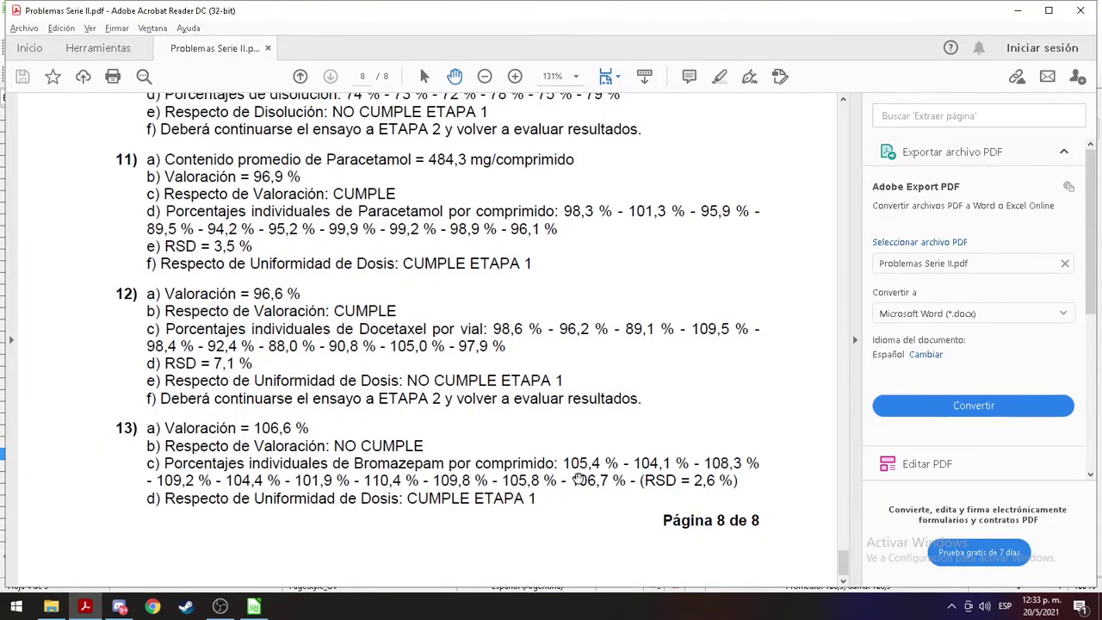
key("alt+Tab")
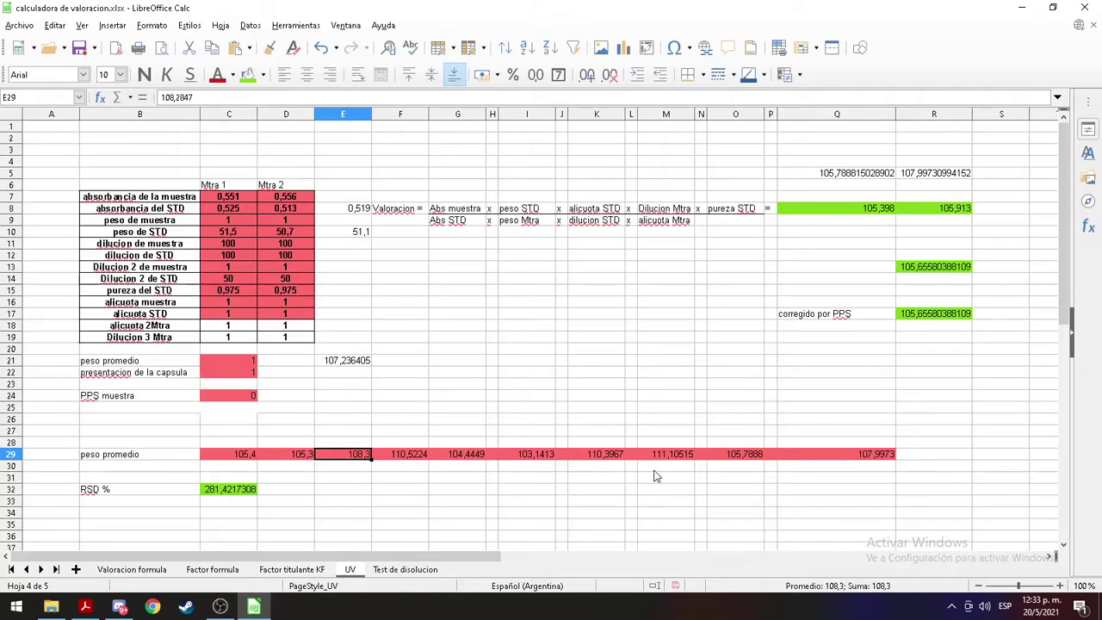
left_click(297, 454)
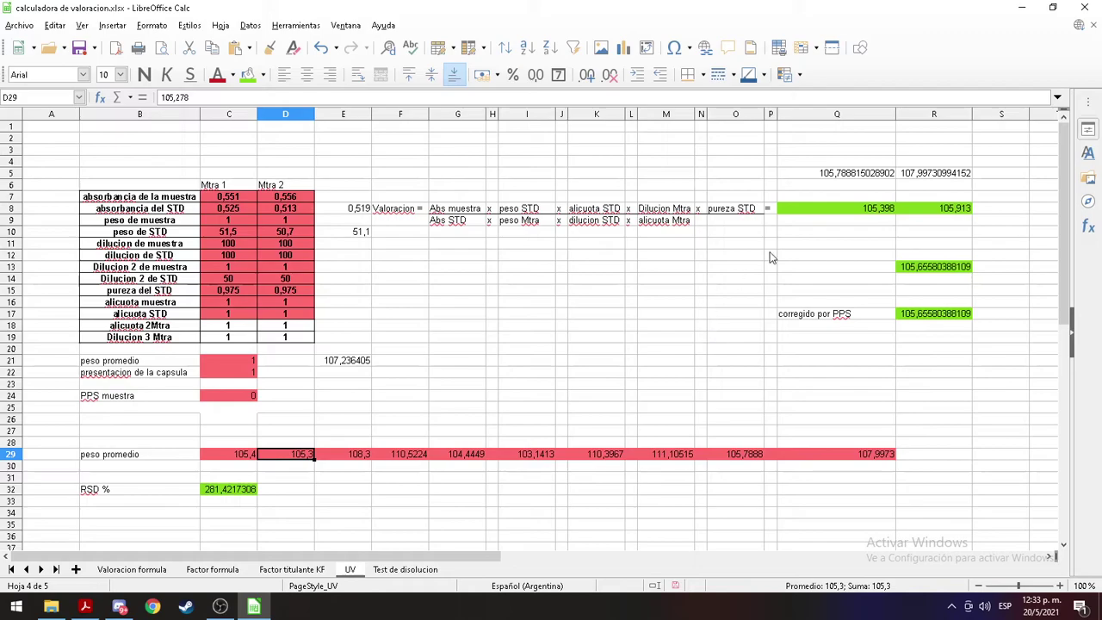
left_click(346, 457)
key("alt+Tab")
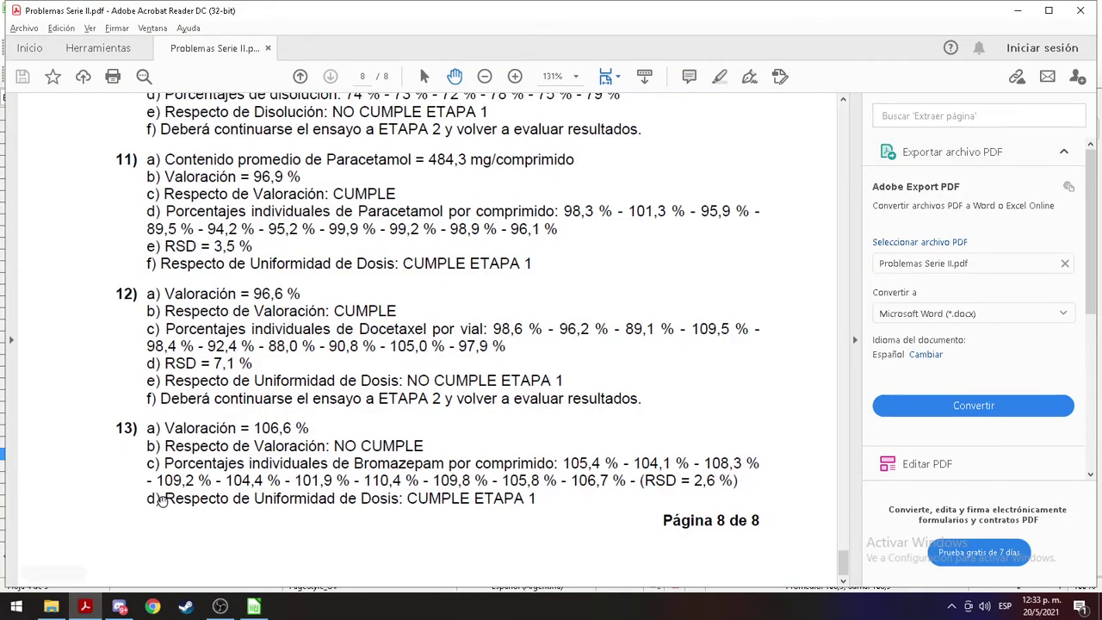
key("alt")
key("alt+Tab")
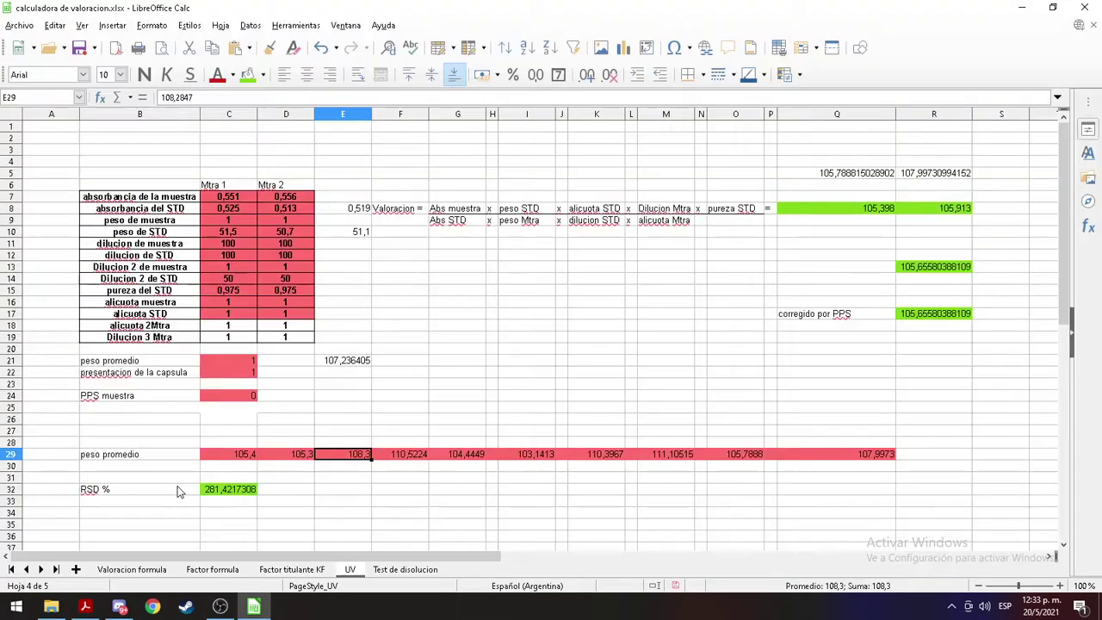
left_click(400, 463)
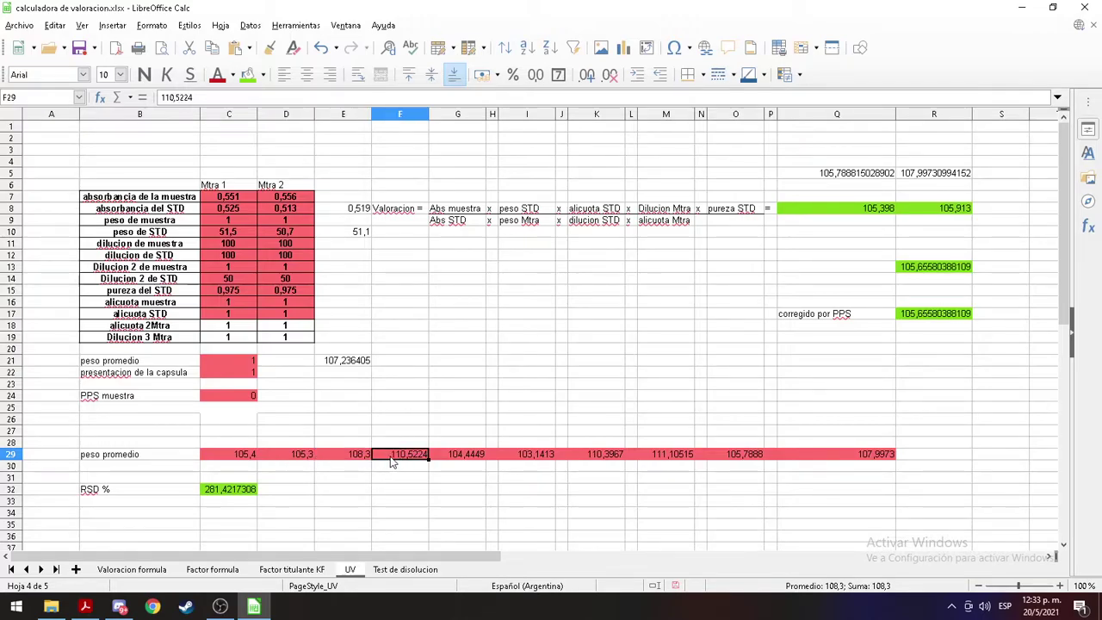
Step: Correct the R5 formula to divide by the average standard absorbance in E8 instead of D8
left_click(926, 175)
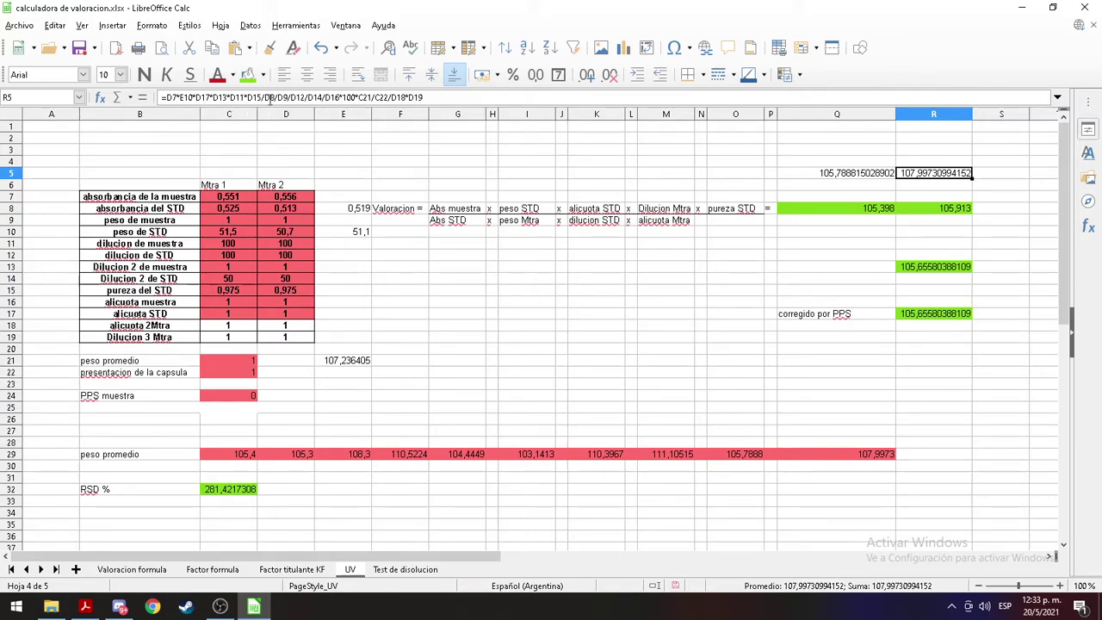
left_click(270, 98)
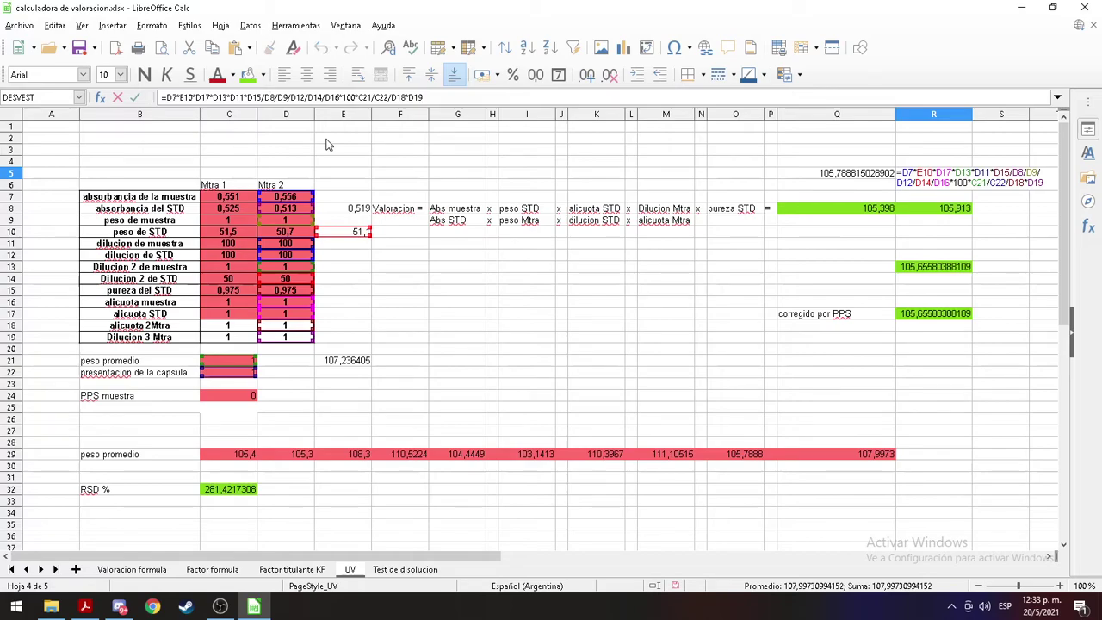
key("BackSpace")
type("E")
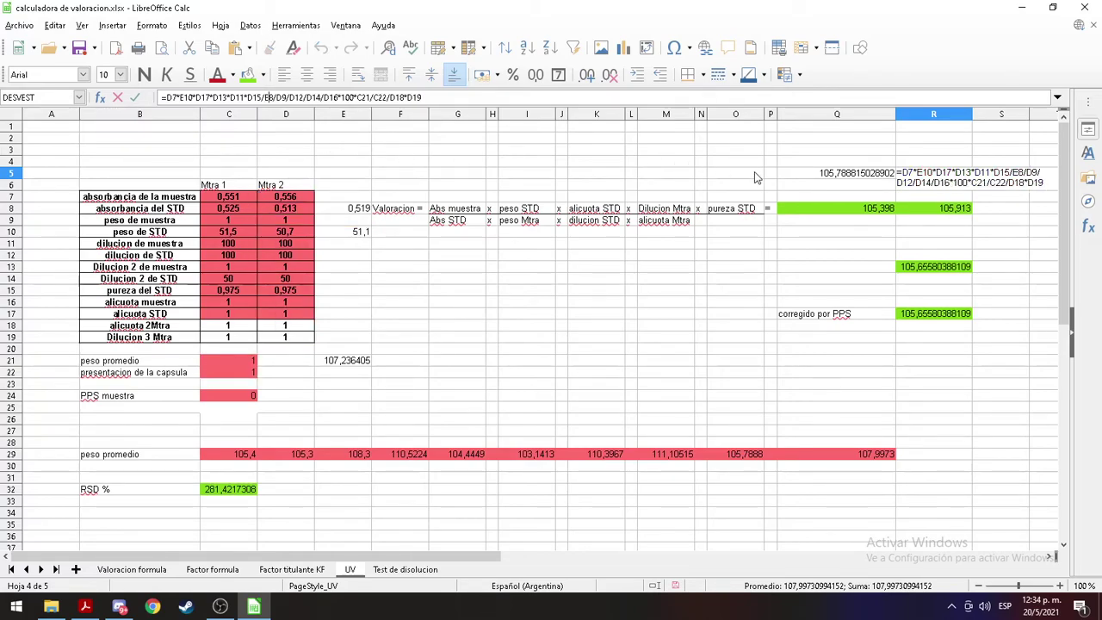
key("Return")
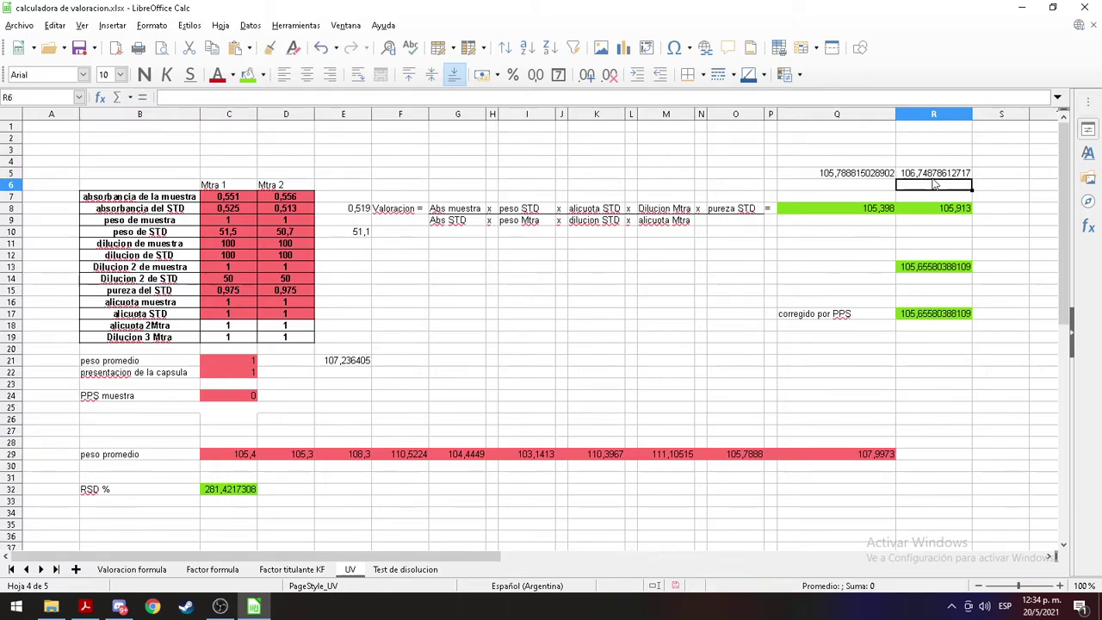
Step: Review the corrected R5 formula and check the sample absorbance in D7 against the Lectura M 10 reading in the PDF
left_click(933, 182)
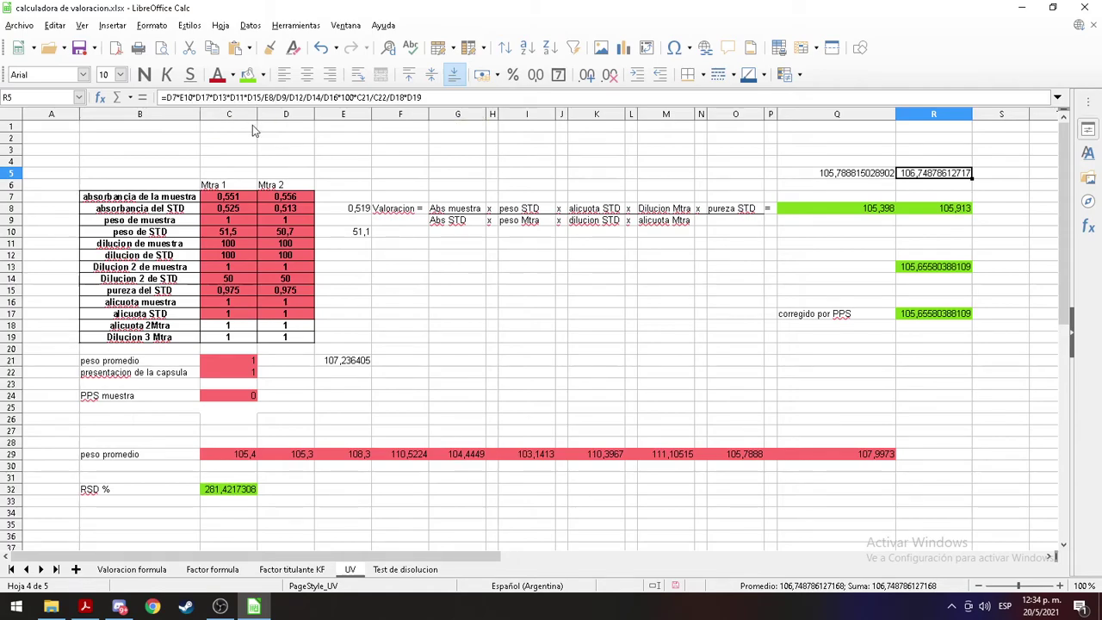
left_click(508, 296)
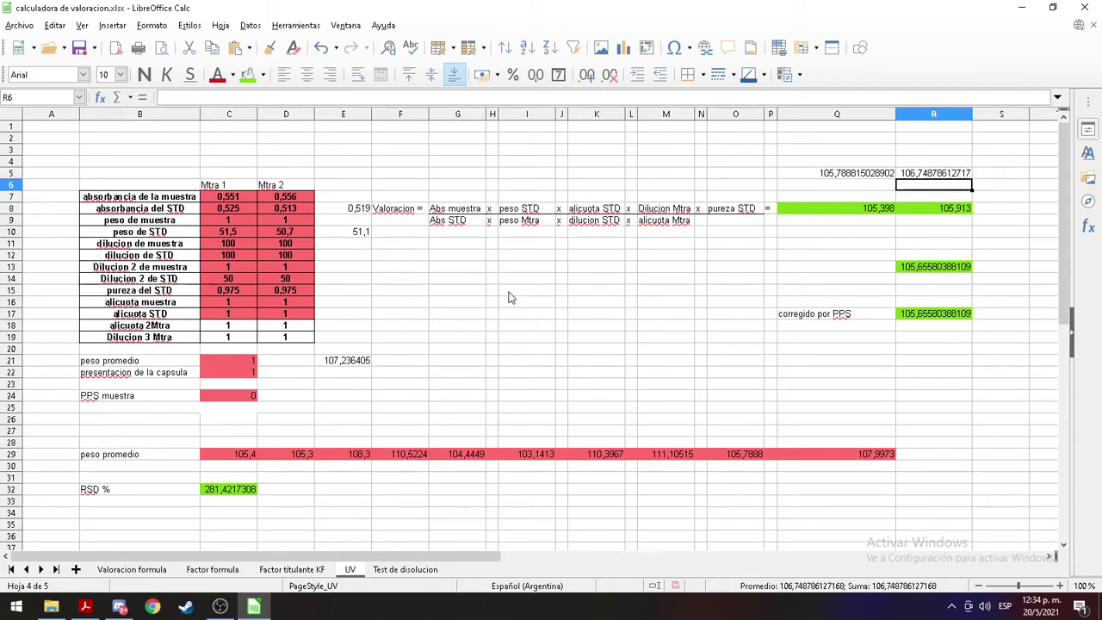
left_click(919, 179)
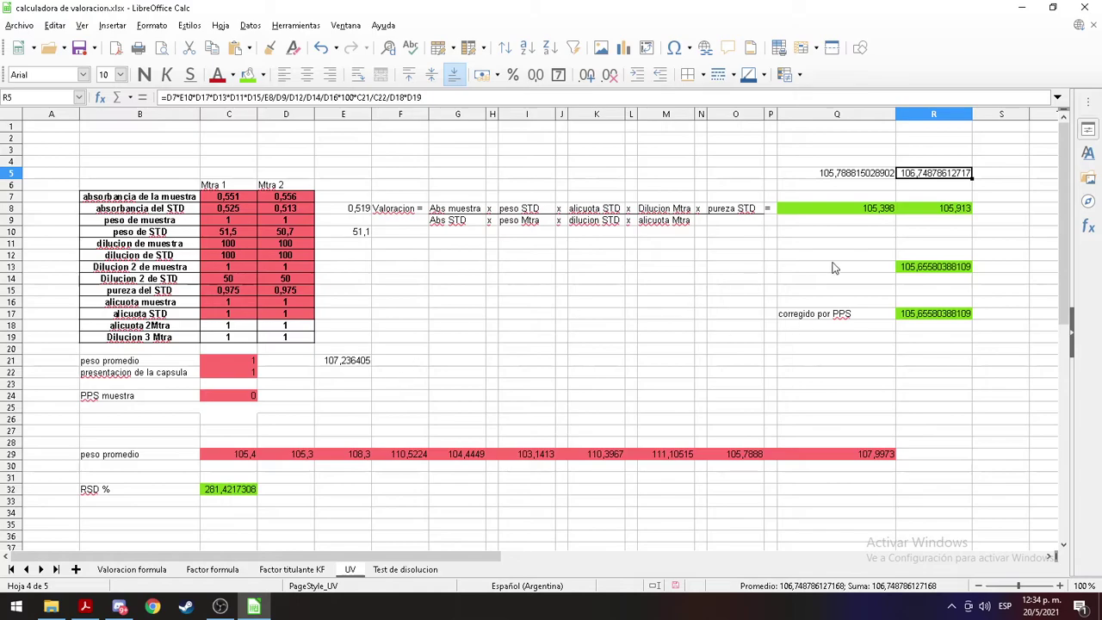
left_click(282, 197)
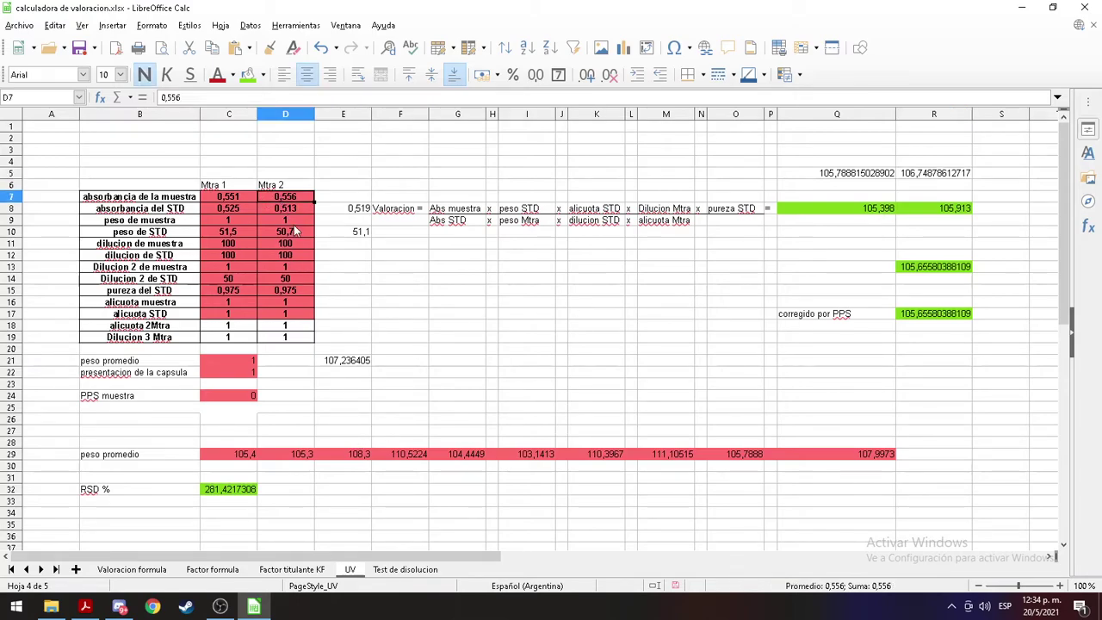
key("alt+Tab")
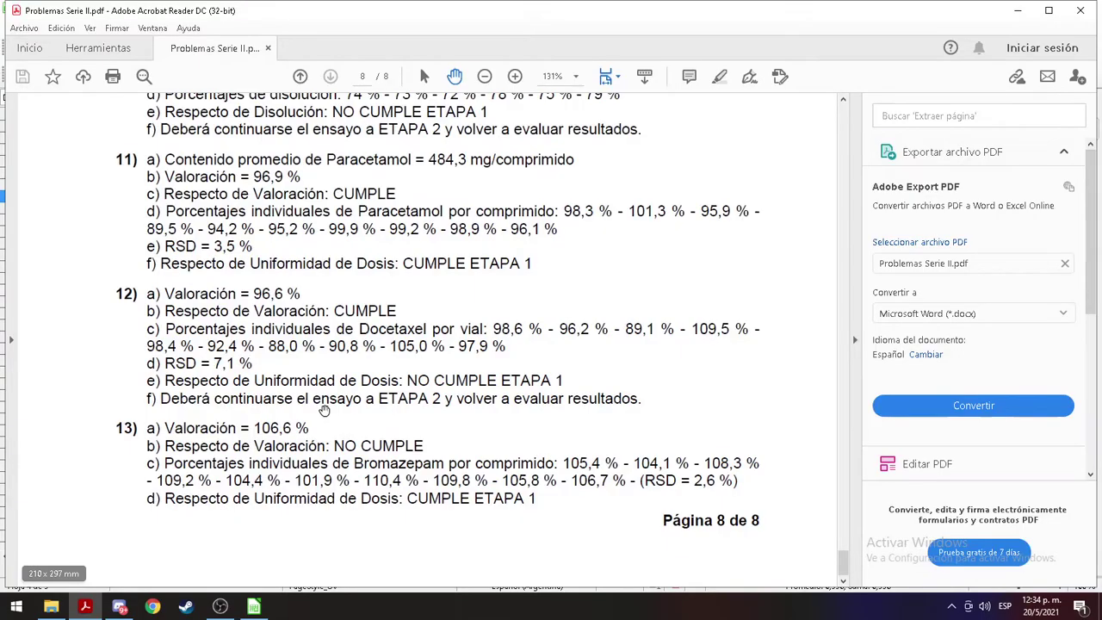
scroll(540, 468, "up", 10)
scroll(541, 467, "up", 8)
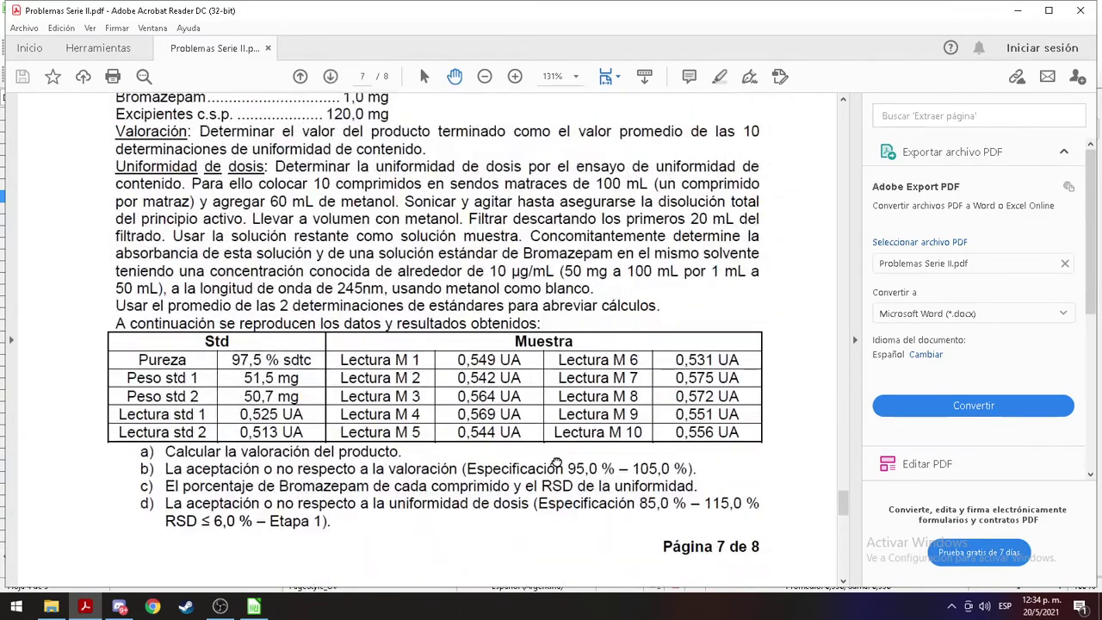
scroll(557, 463, "up", 1)
scroll(499, 404, "down", 3)
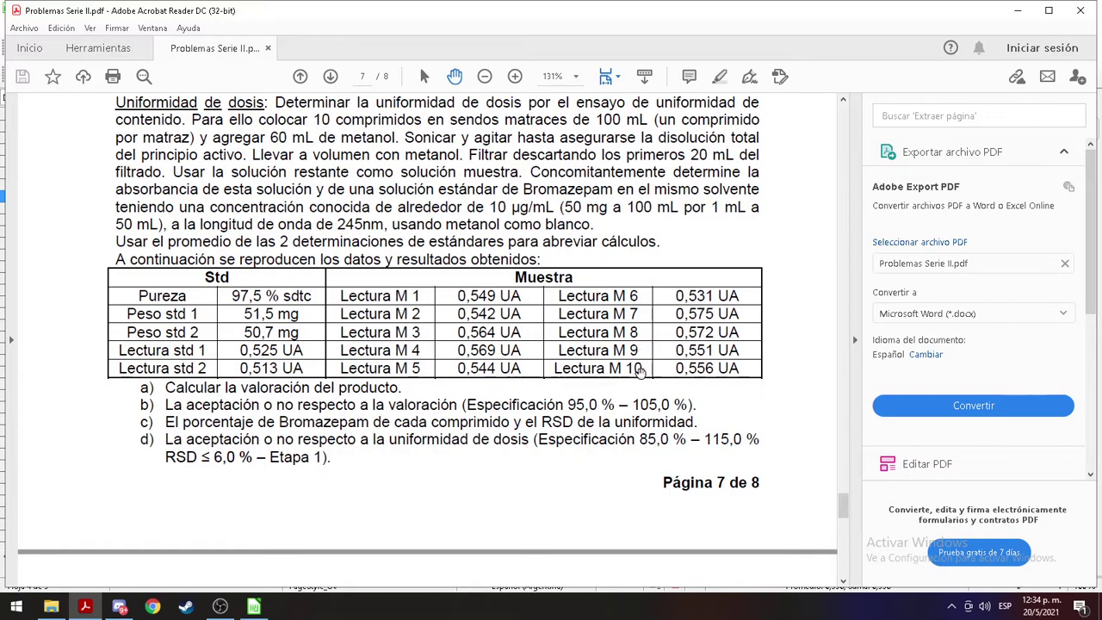
key("alt+Tab")
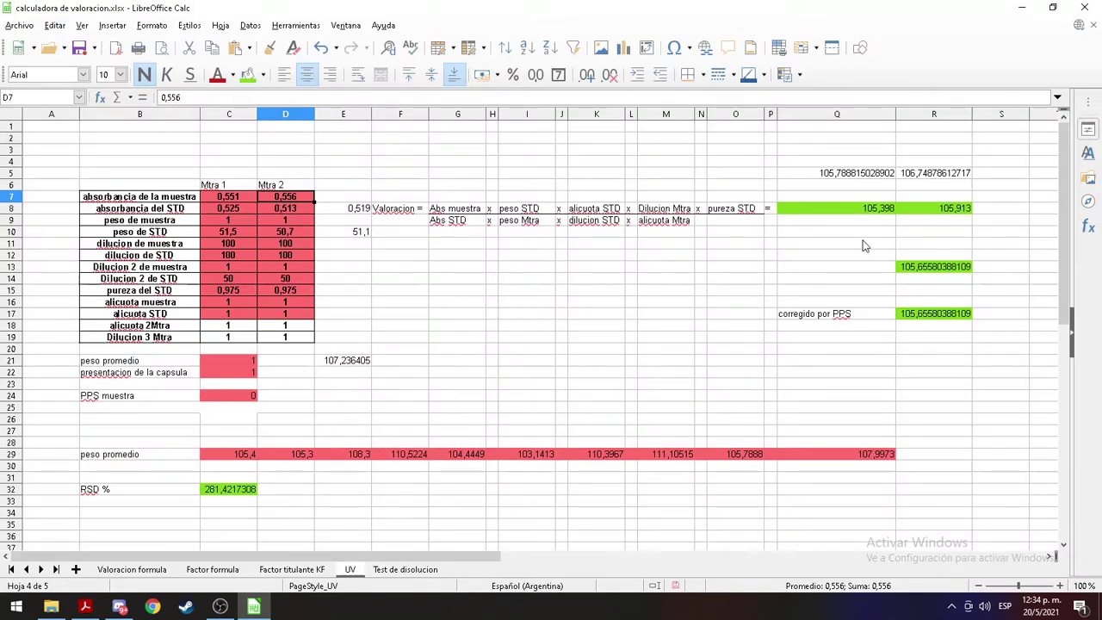
Step: Compare the R5 result with problem 13's last individual Bromazepam percentage in the PDF answer key
left_click(945, 179)
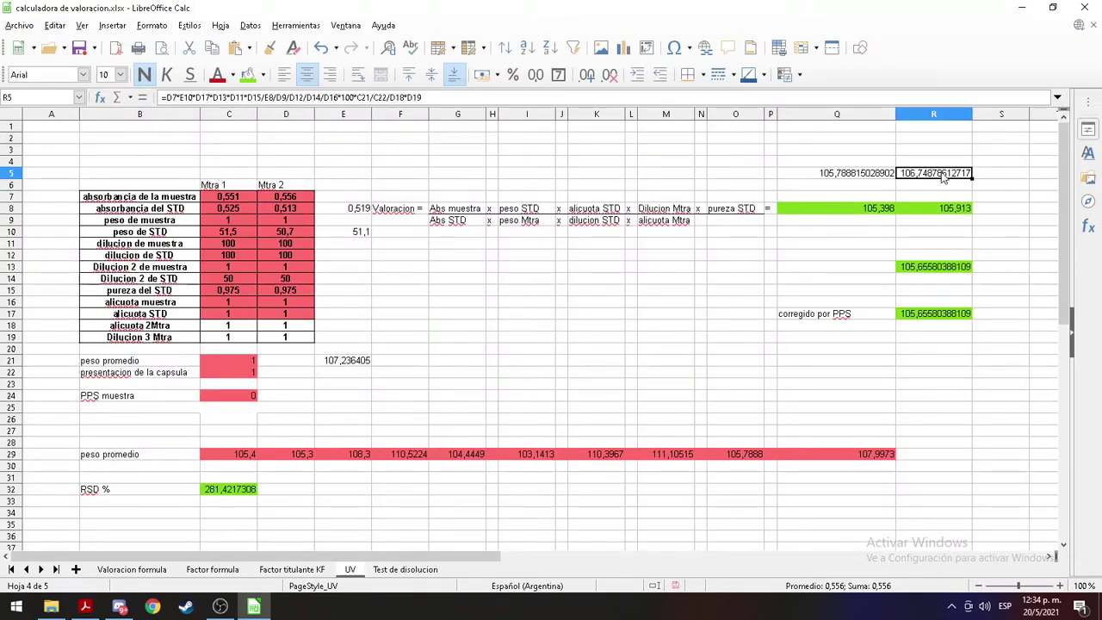
left_click(603, 161)
left_click(940, 177)
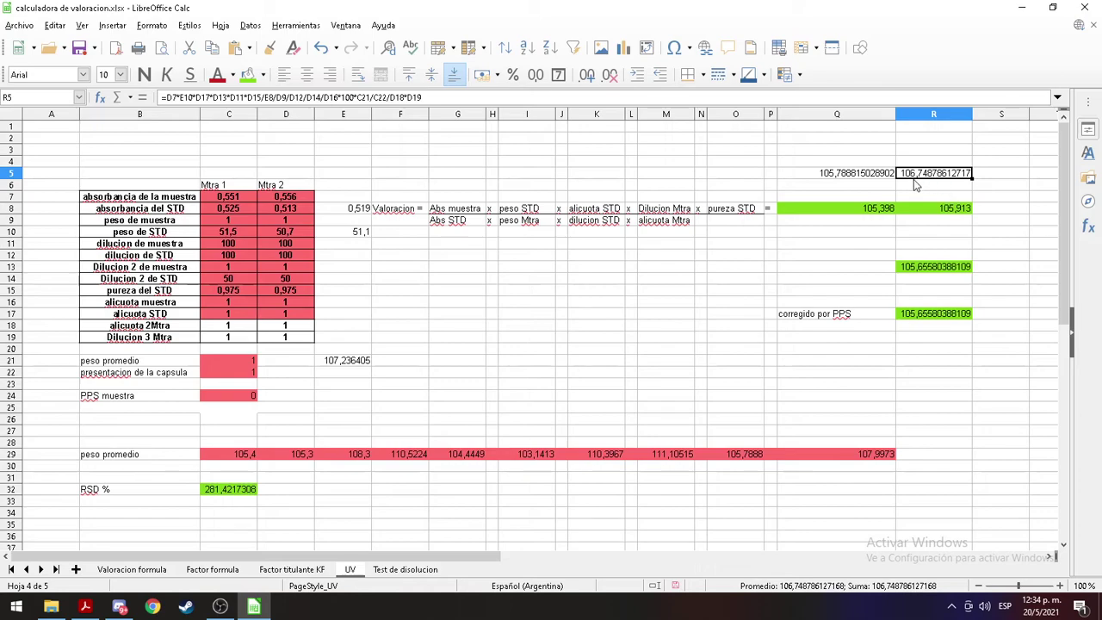
left_click(85, 606)
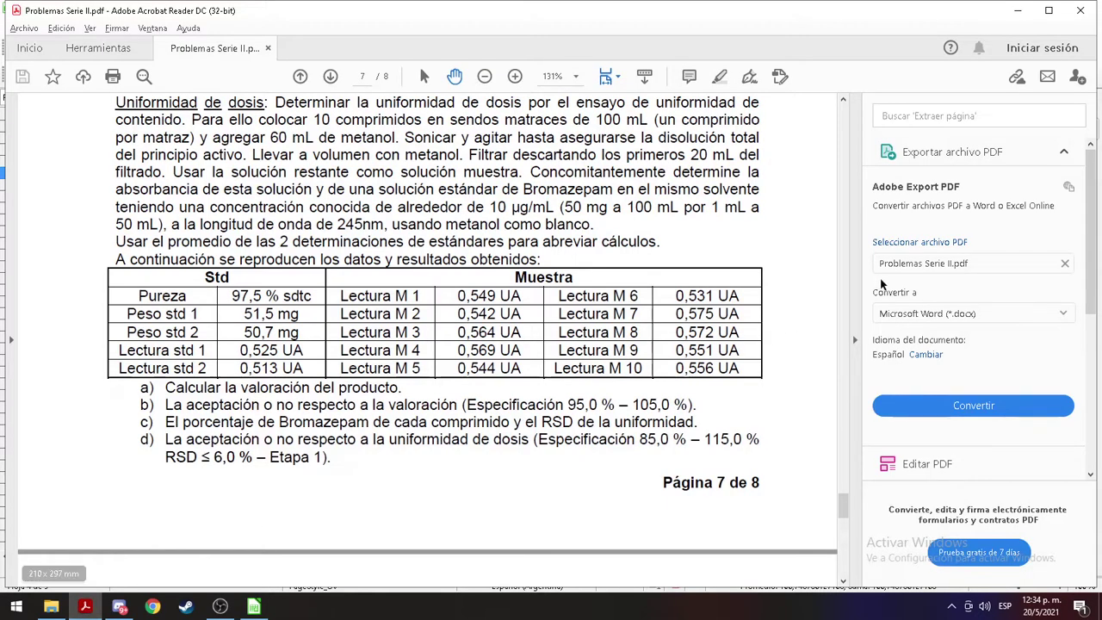
left_click_drag(835, 503, 854, 577)
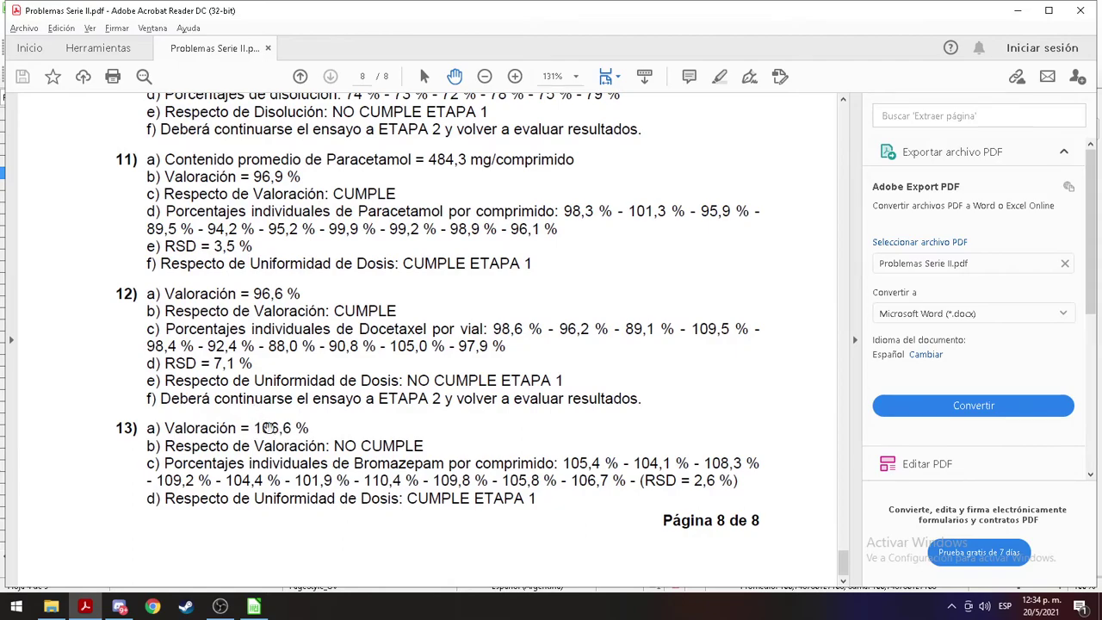
mouse_move(256, 611)
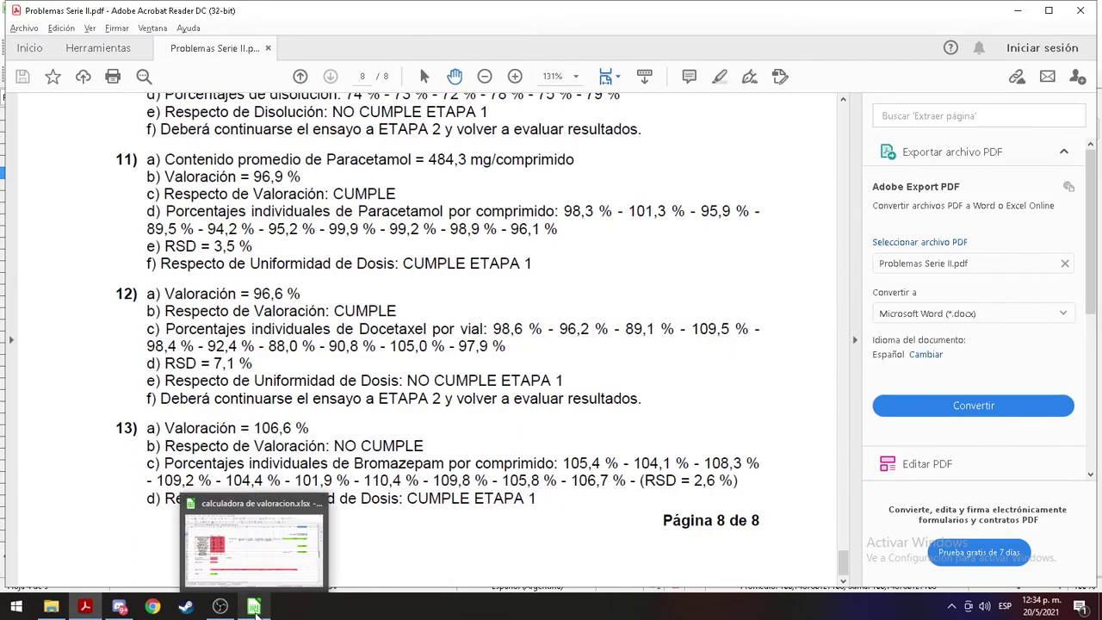
left_click(255, 608)
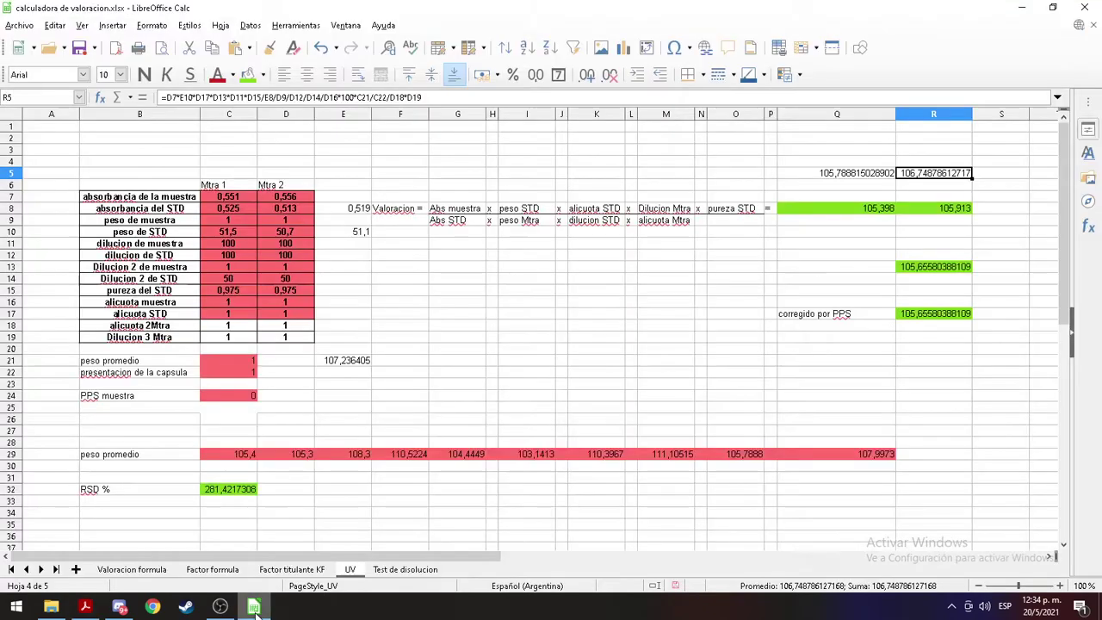
Step: Clear the sample results computed with the wrong formula from D29, F29, I29 and M29
left_click(308, 454)
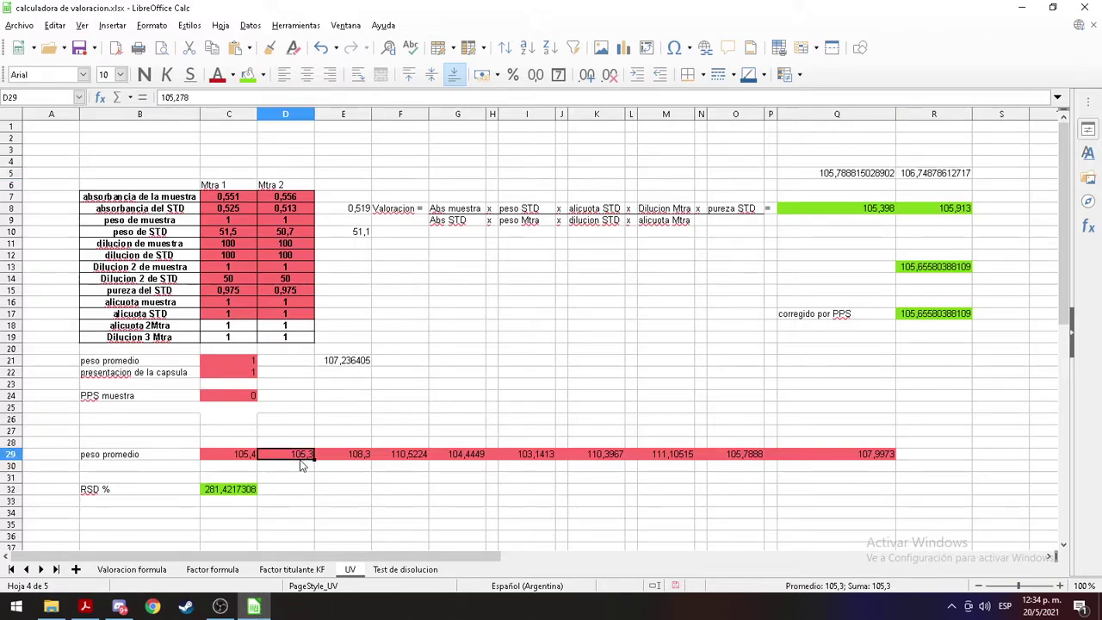
key("BackSpace")
key("Return")
key("Right")
key("Right")
key("BackSpace")
key("Return")
key("Right")
key("Right")
key("Right")
key("BackSpace")
key("Return")
key("Down")
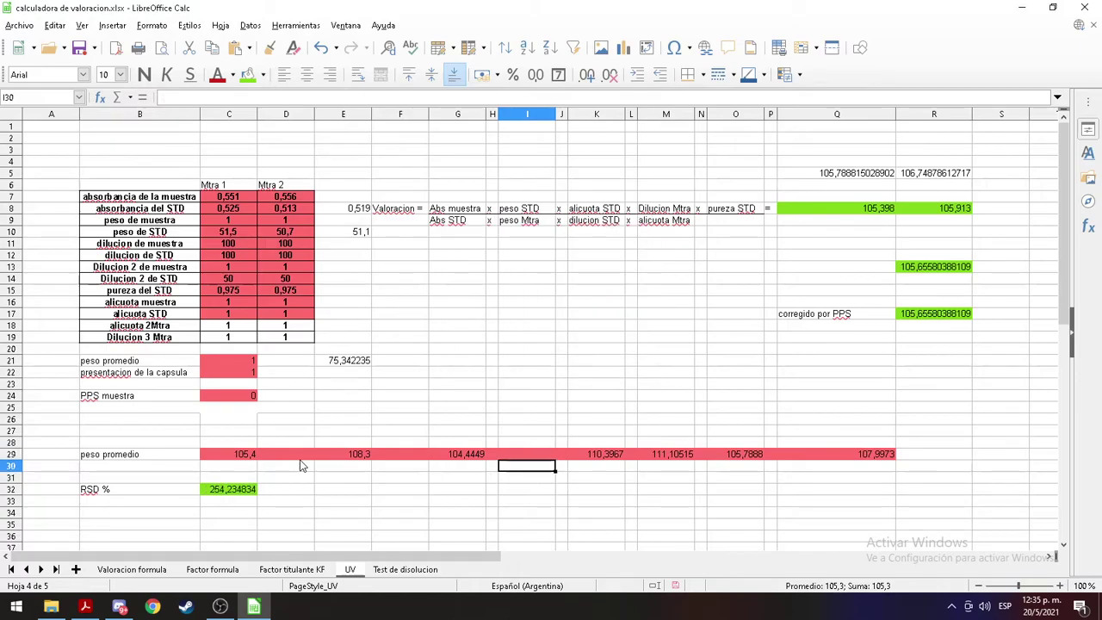
key("Right")
key("Right")
key("Right")
key("Up")
key("Right")
key("BackSpace")
key("Return")
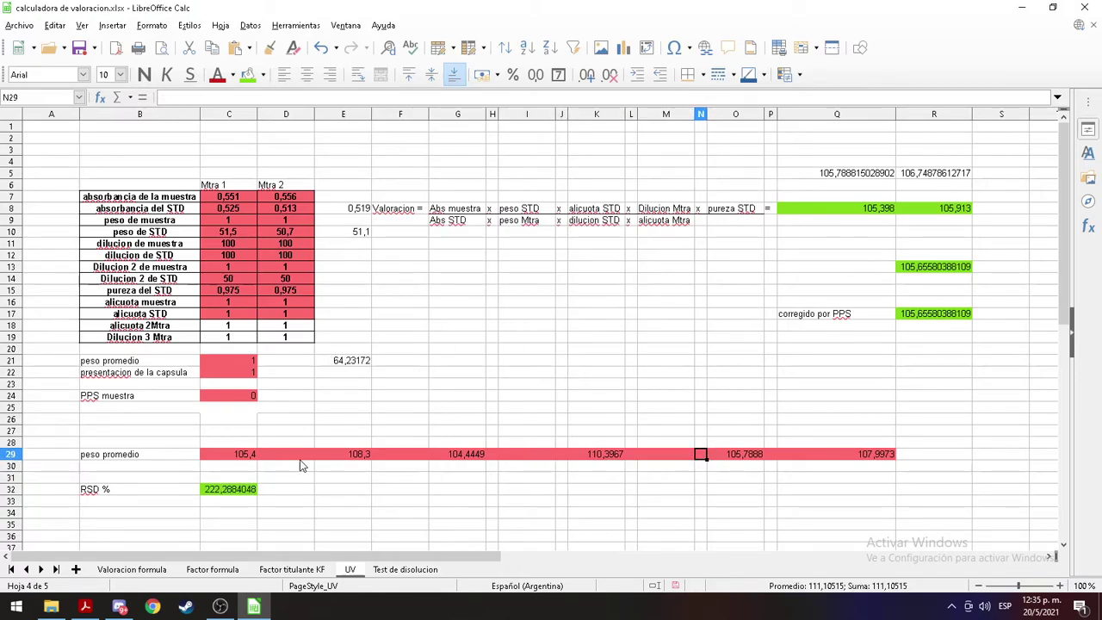
Step: Replace the tenth sample result in Q29 with 106,7
key("Right")
key("Right")
type("1")
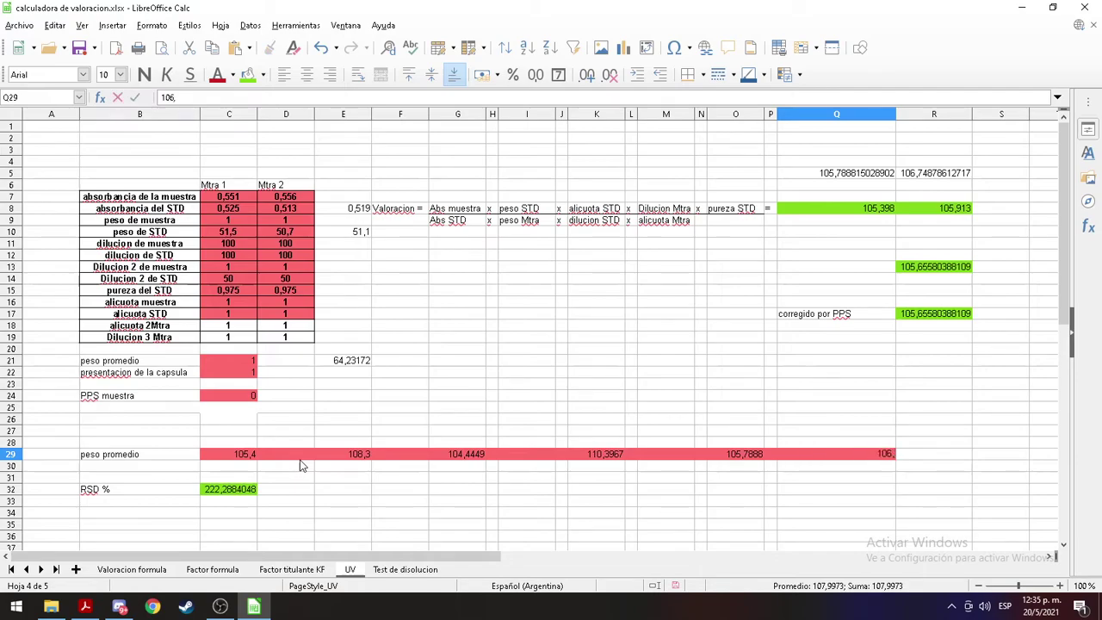
type("06,7")
key("Return")
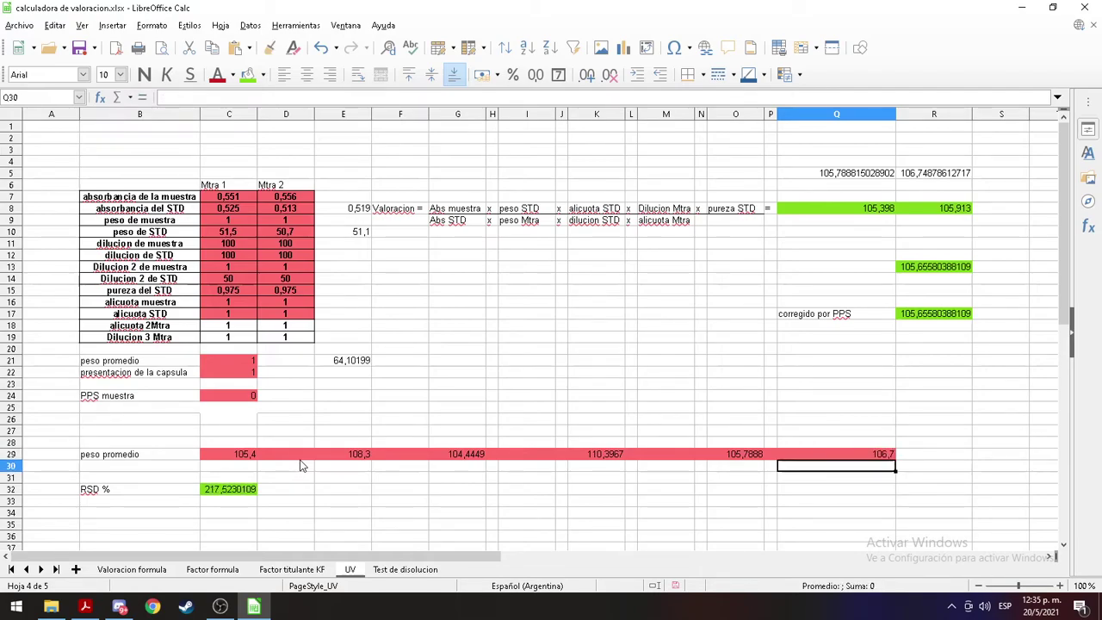
Step: Set the Mtra 2 sample absorbance in D7 to 0,542, the Lectura M 2 reading from the problem 13 table in the PDF
left_click(300, 454)
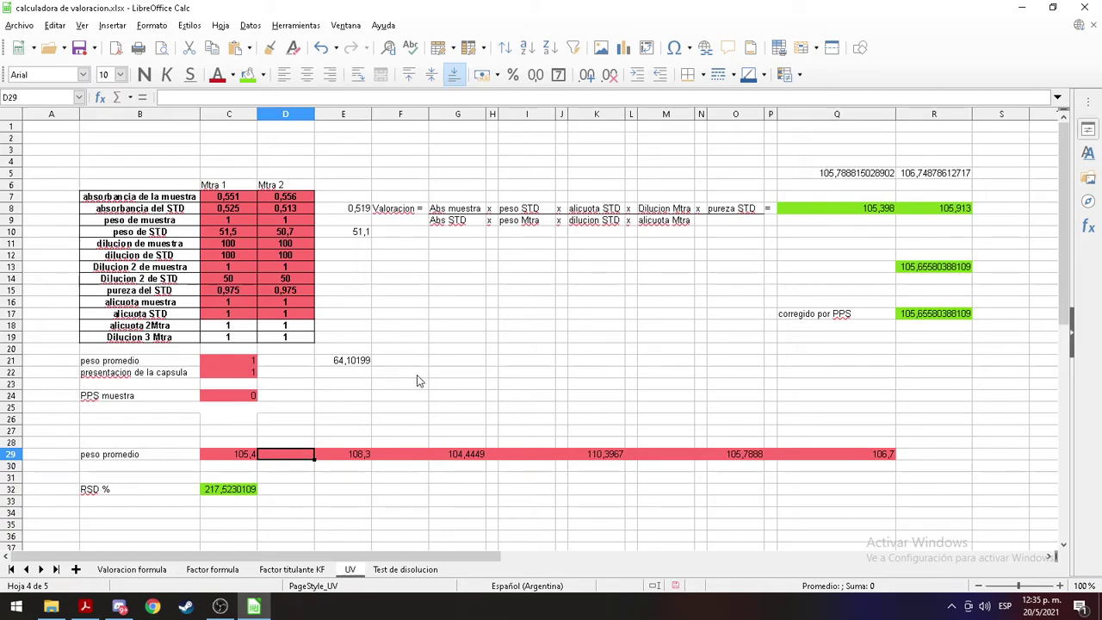
key("alt+Tab")
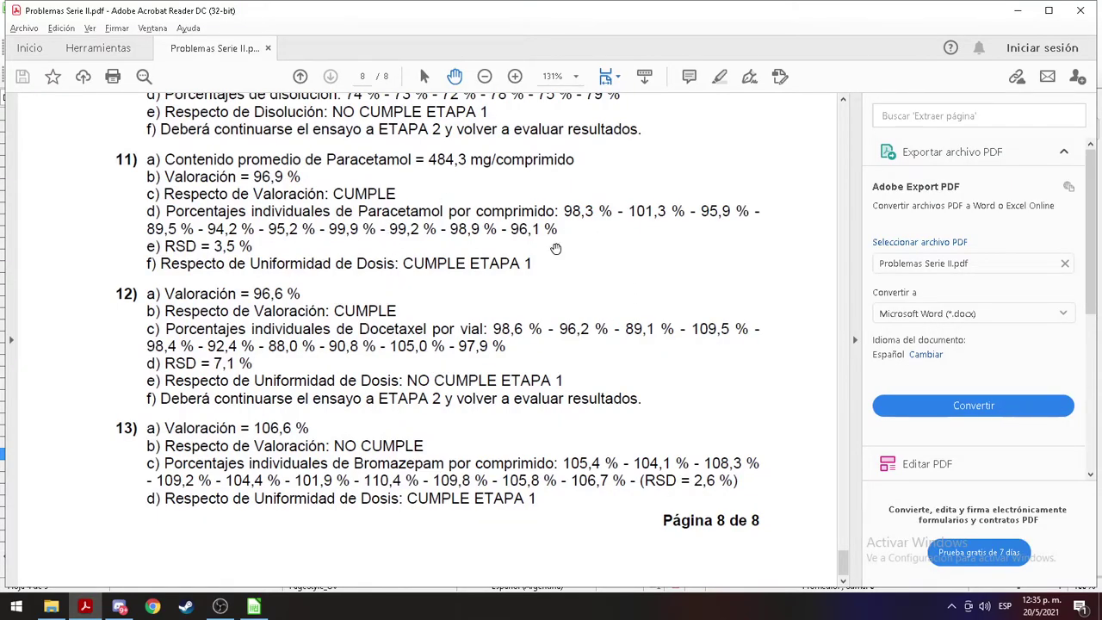
scroll(478, 169, "up", 5)
scroll(545, 287, "up", 15)
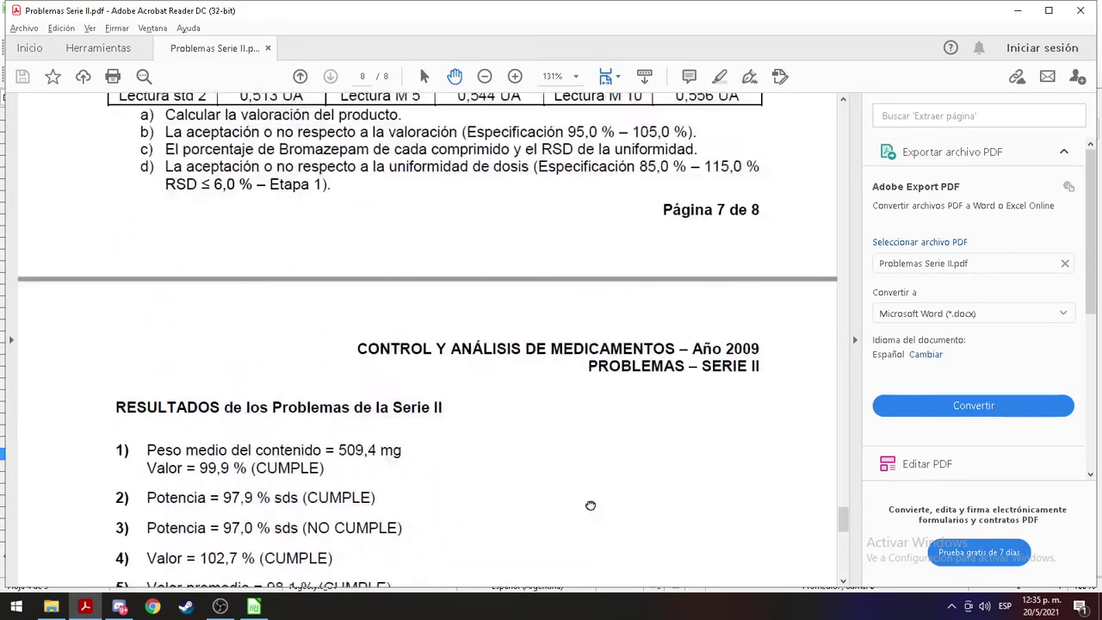
scroll(585, 322, "up", 3)
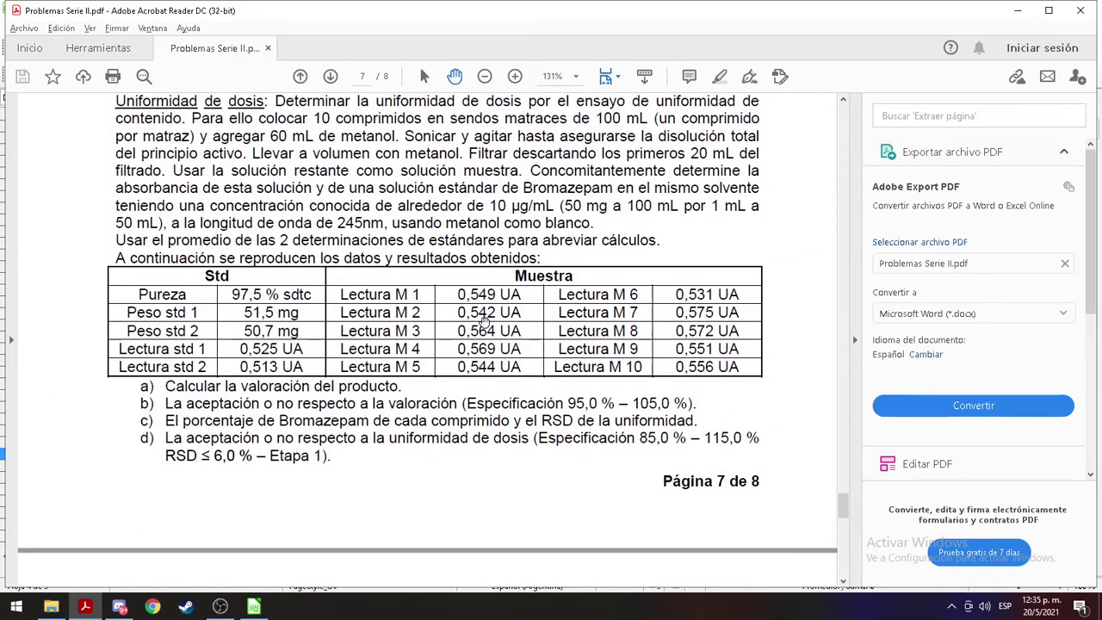
key("alt+Tab")
left_click(302, 198)
type("0,542")
key("Return")
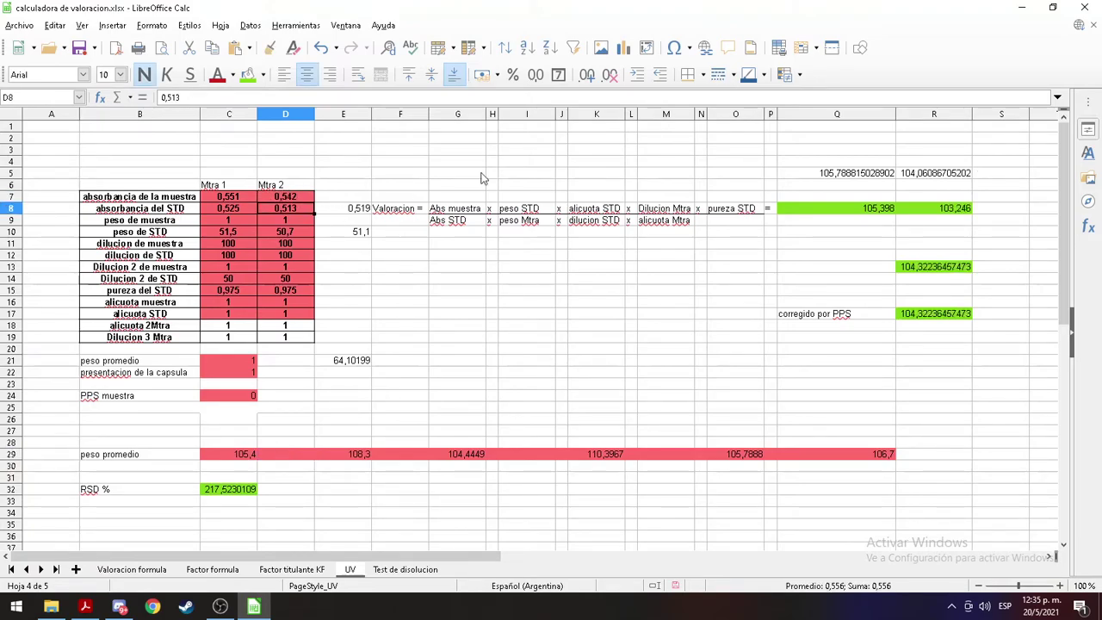
Step: Record the second sample's result in D29 as 104,1
left_click(274, 466)
key("Up")
key("Up")
left_click(288, 458)
type("104,1")
key("Tab")
key("Tab")
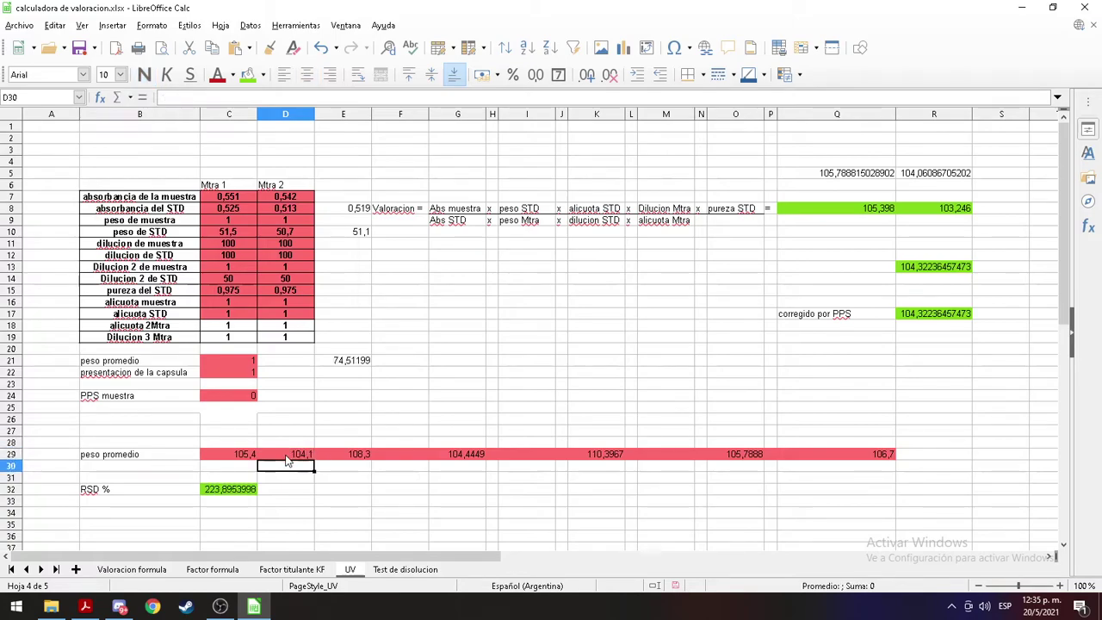
Step: Set the Mtra 2 sample absorbance in D7 to 0,569, the Lectura M 4 reading in the PDF
key("alt+Tab")
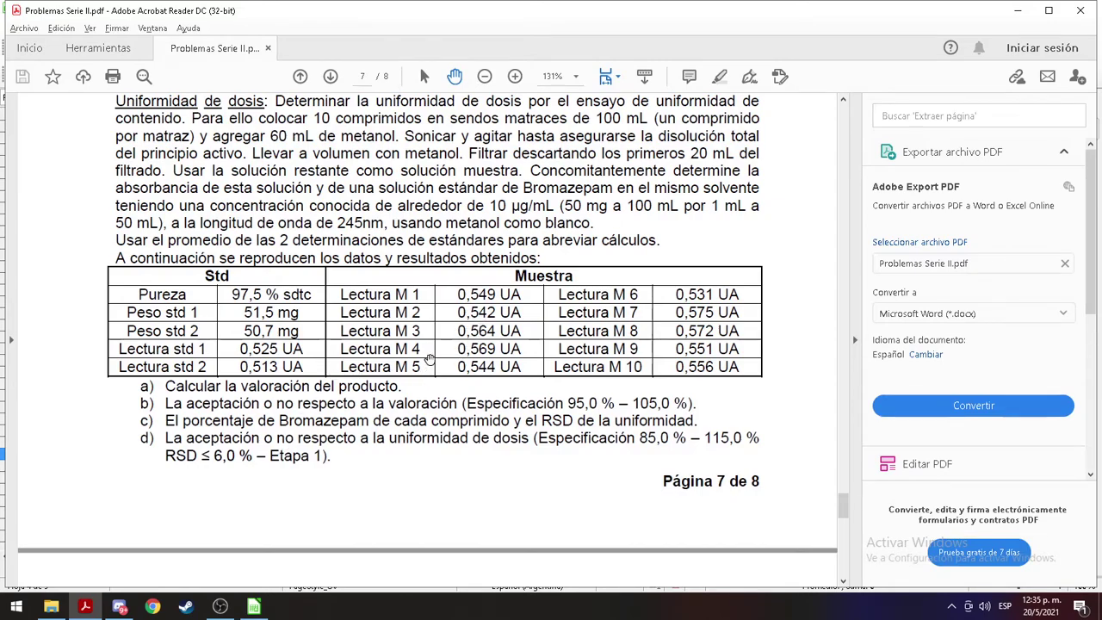
key("alt+Tab")
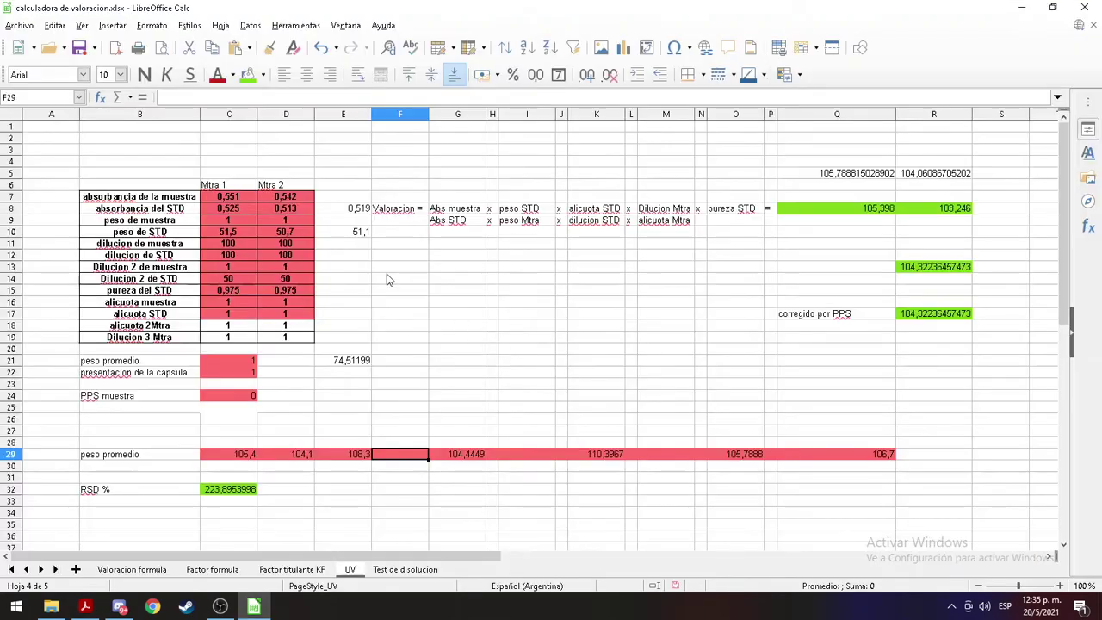
left_click(282, 197)
type("0,569")
key("Return")
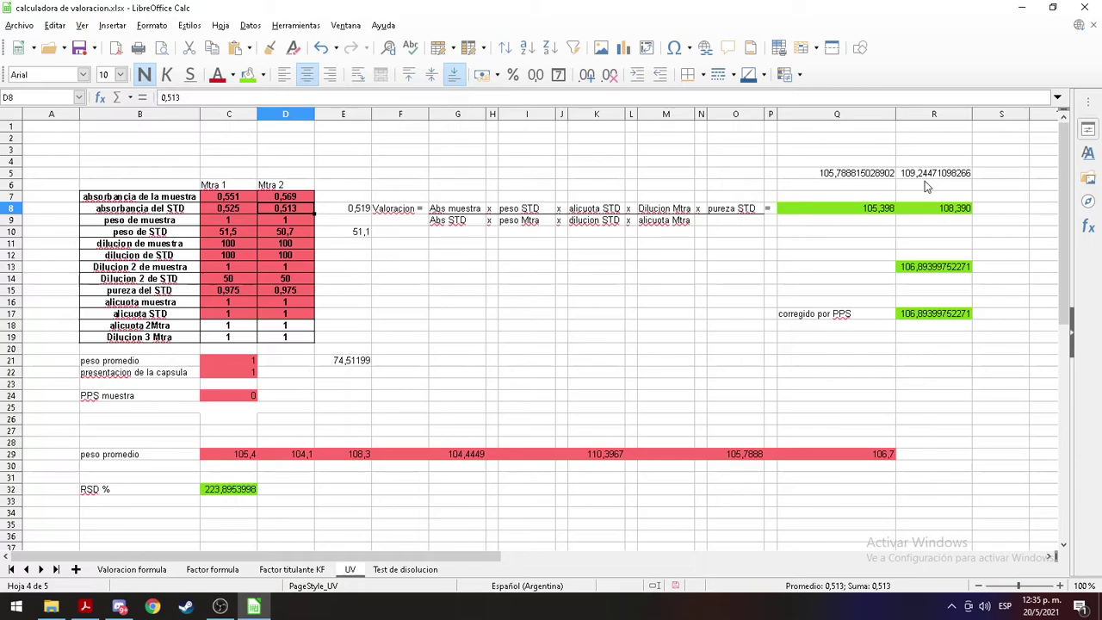
Step: Record the fourth sample's result in F29 as 109,2
left_click(414, 467)
left_click(410, 457)
type("109,")
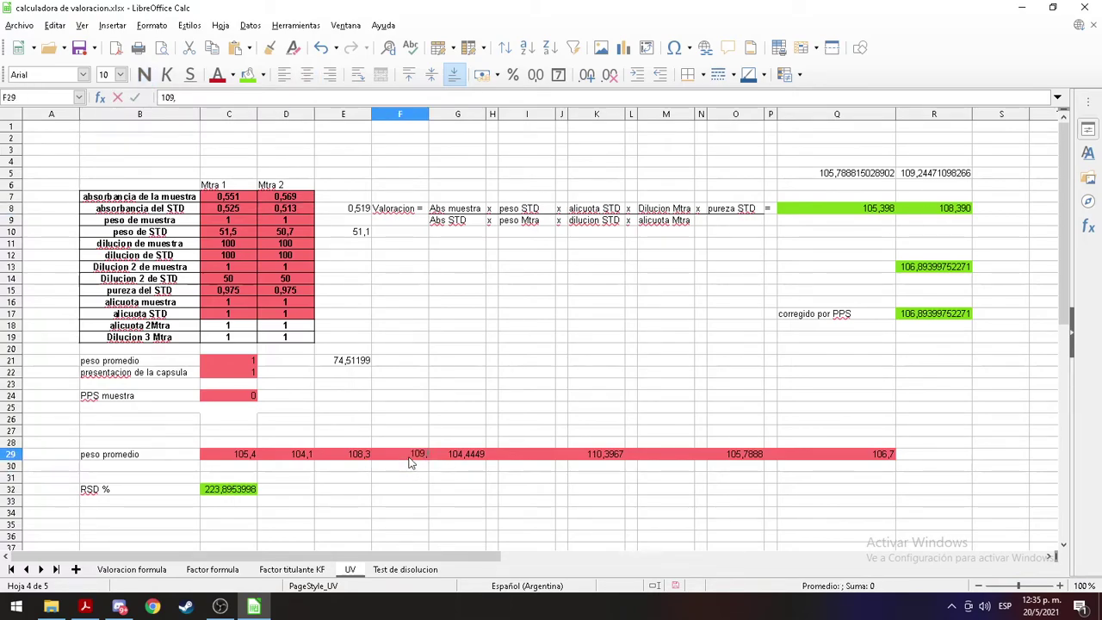
type("2")
key("Tab")
key("Tab")
key("Tab")
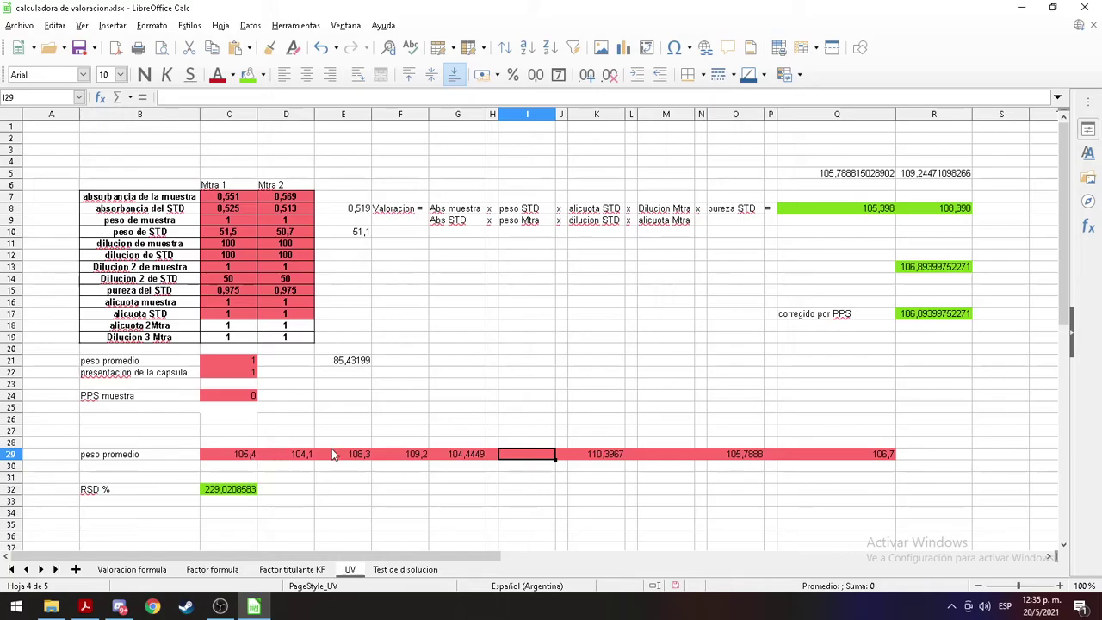
Step: Set the Mtra 2 sample absorbance in D7 to 0,531, the Lectura M 6 reading in the PDF
key("alt+Tab")
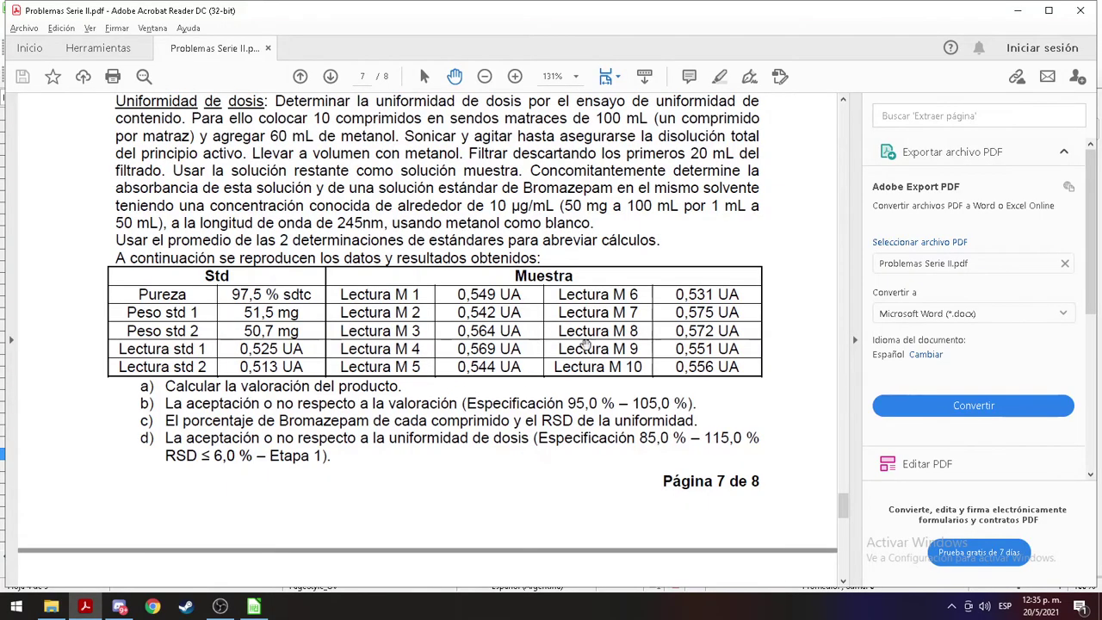
key("alt+Tab")
left_click(291, 198)
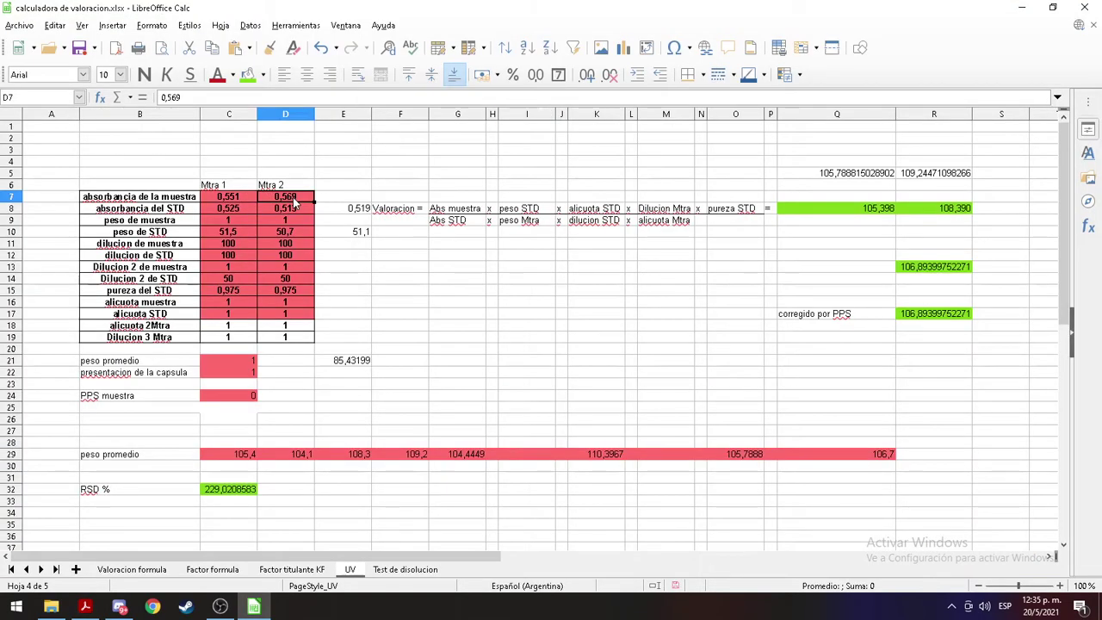
type("0,531")
key("Return")
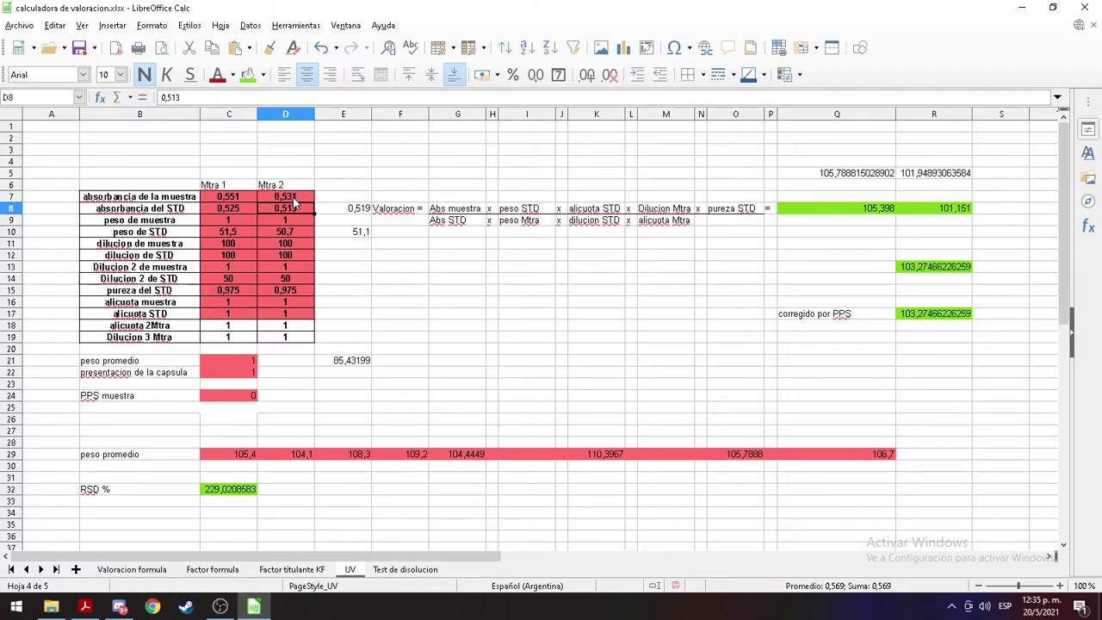
Step: Record the sixth sample's result in I29 as 101,9
left_click(536, 456)
type("101,9")
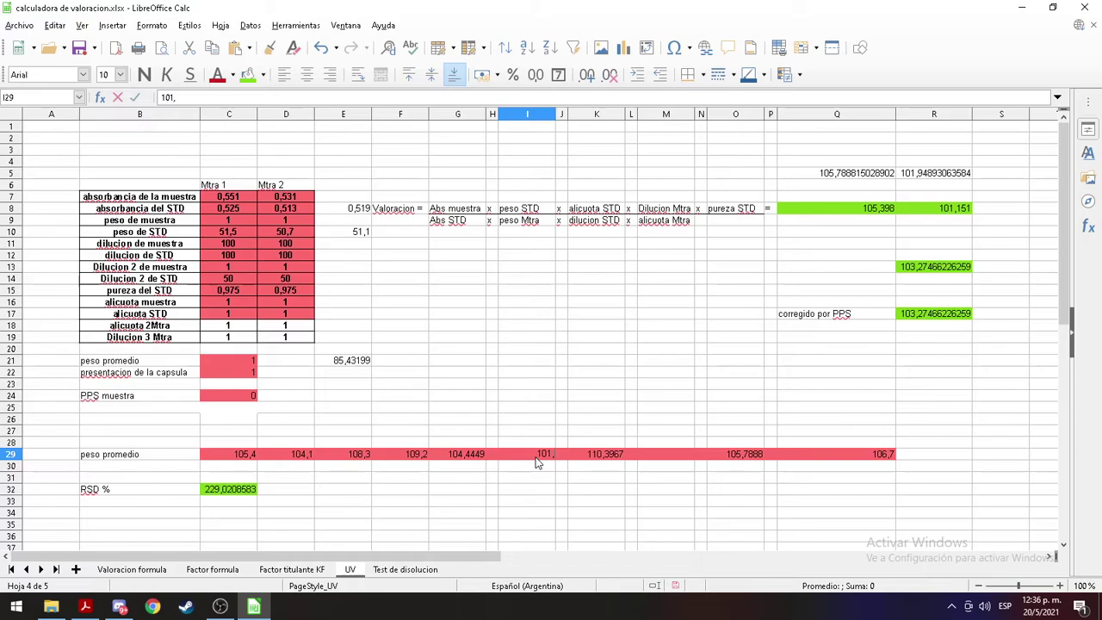
key("Tab")
key("Tab")
key("Tab")
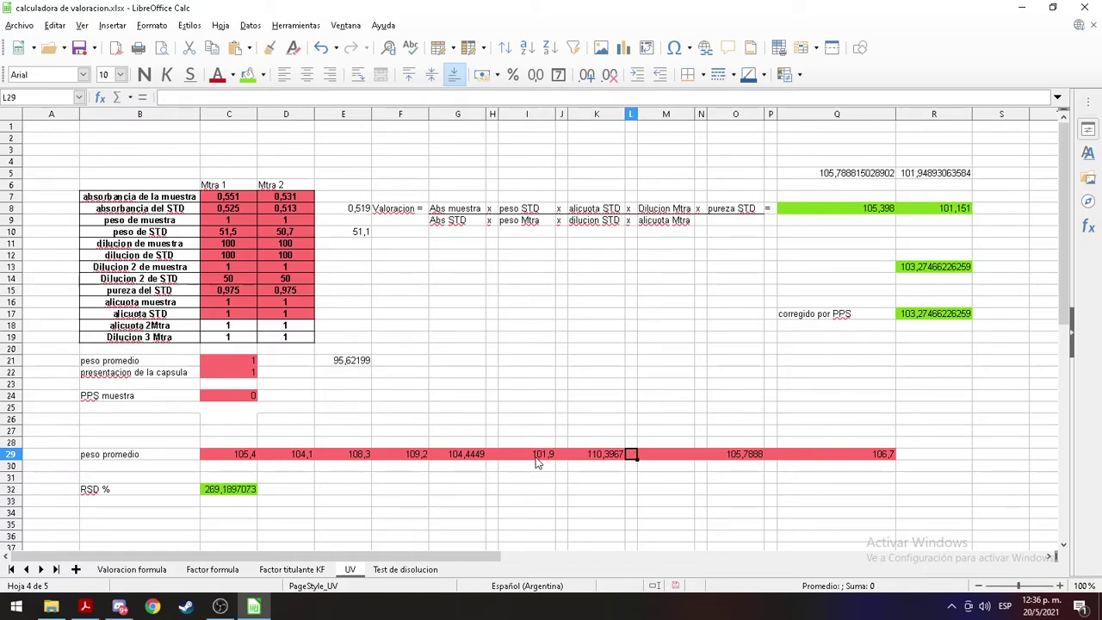
key("Tab")
Step: Set the absorbance in D7 to the Lectura M 8 reading, 0,572, and record the eighth sample's result in M29 as 109,8
key("alt+Tab")
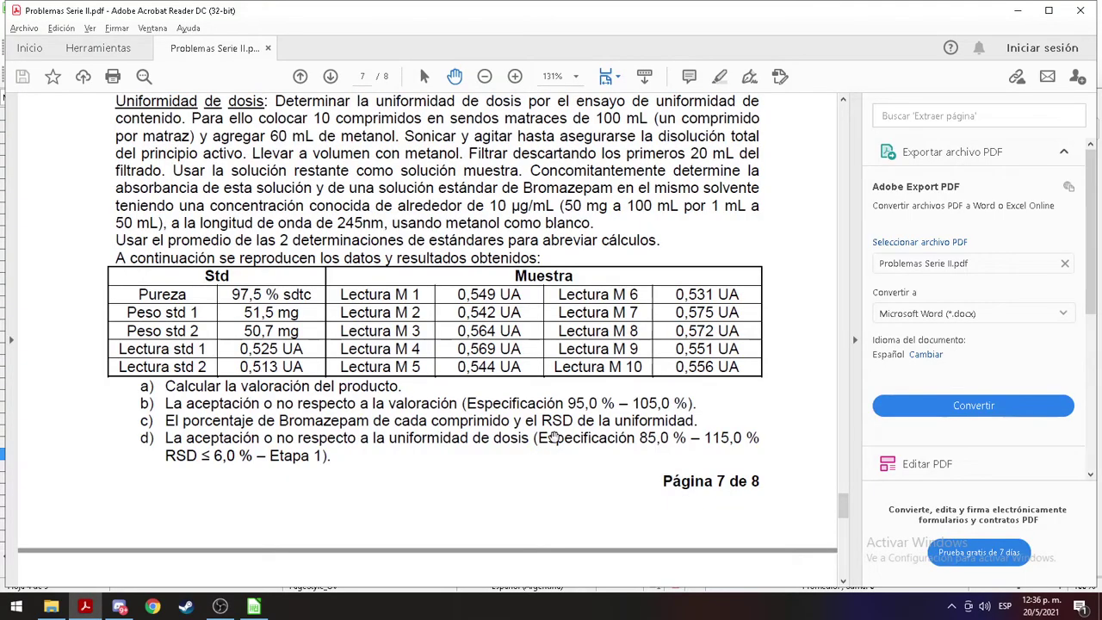
key("alt+Tab")
left_click(285, 197)
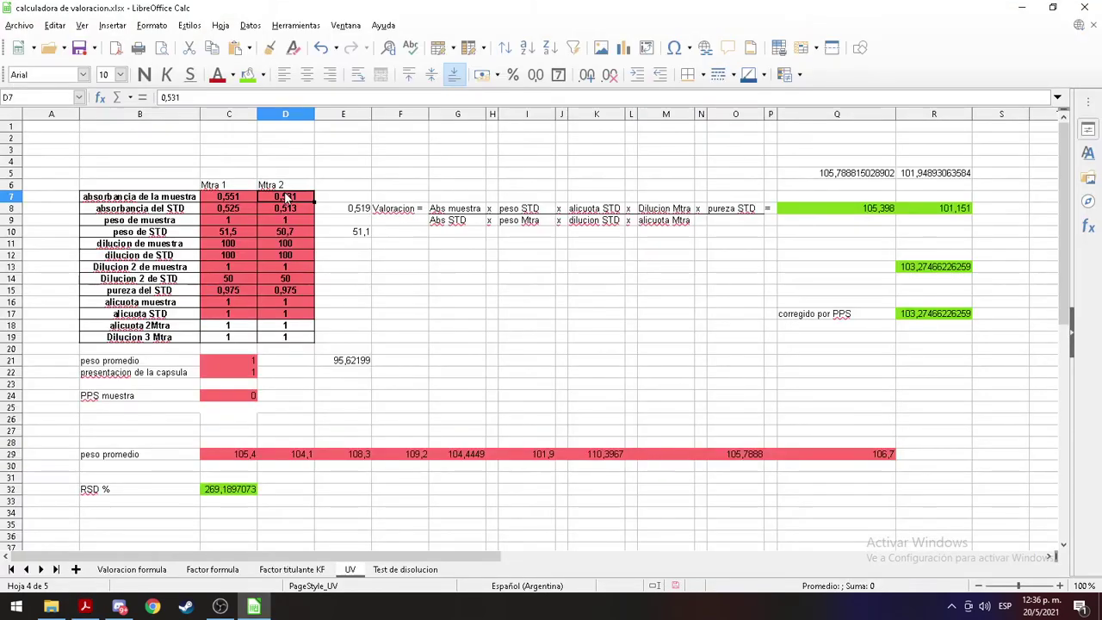
type("0,572")
key("Return")
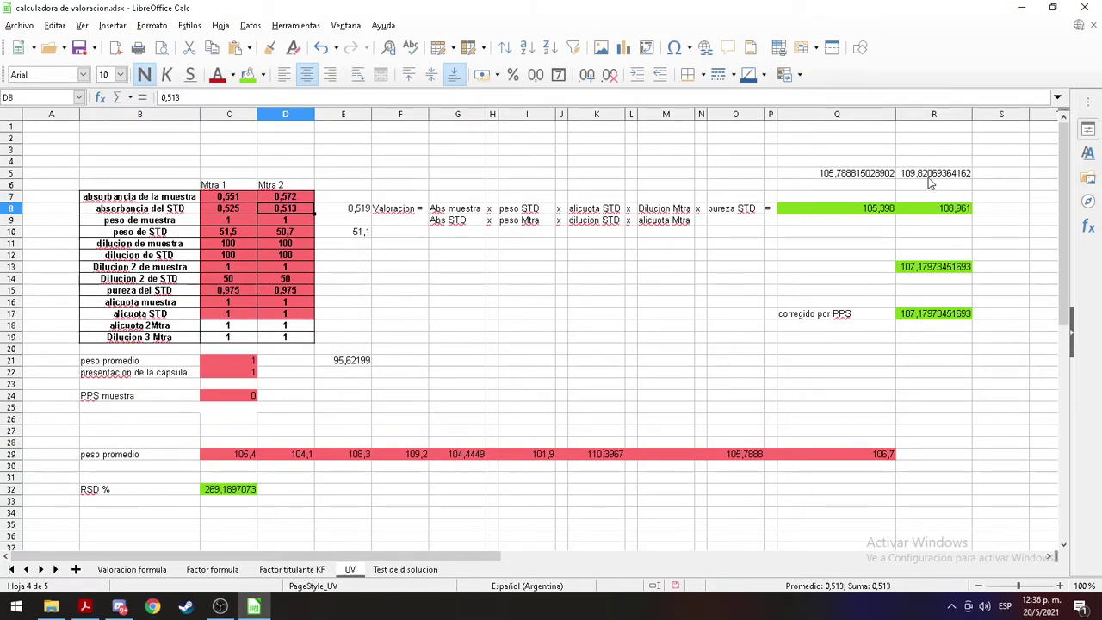
left_click(664, 453)
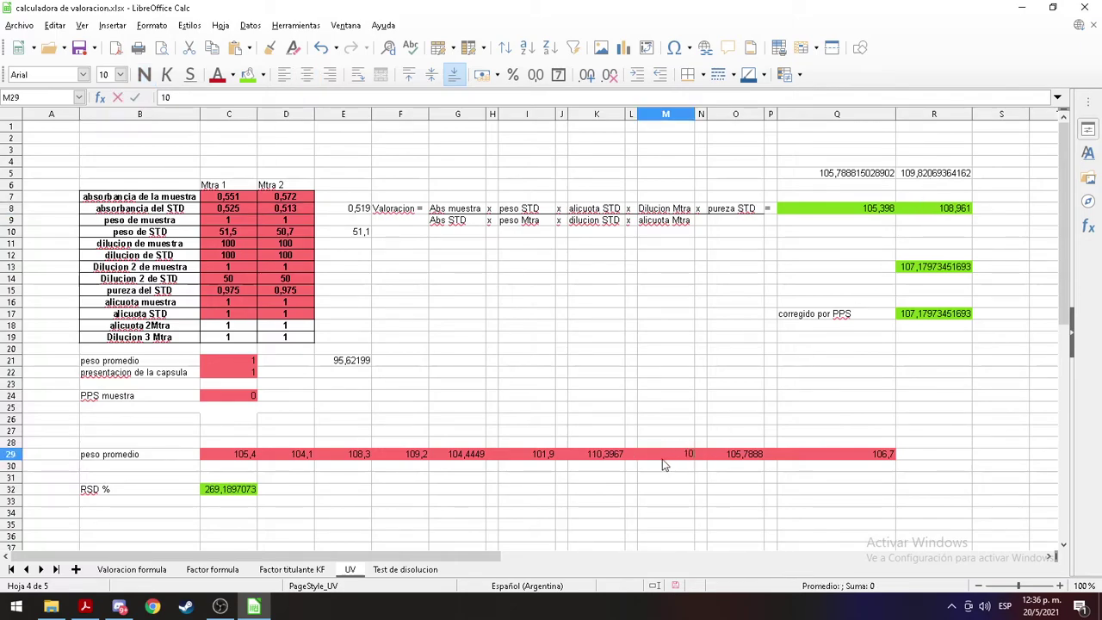
key("Return")
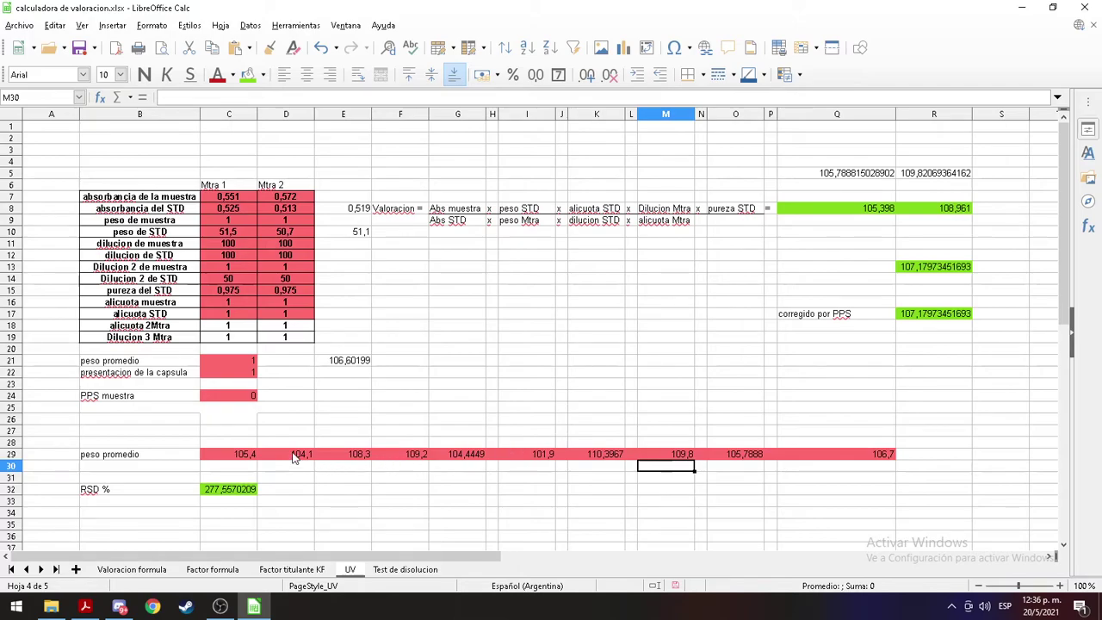
Step: Check the average of the row 29 results in E21 and compare it with problem 13's Valoración and RSD in the PDF answer key
left_click(340, 363)
left_click_drag(228, 456, 852, 454)
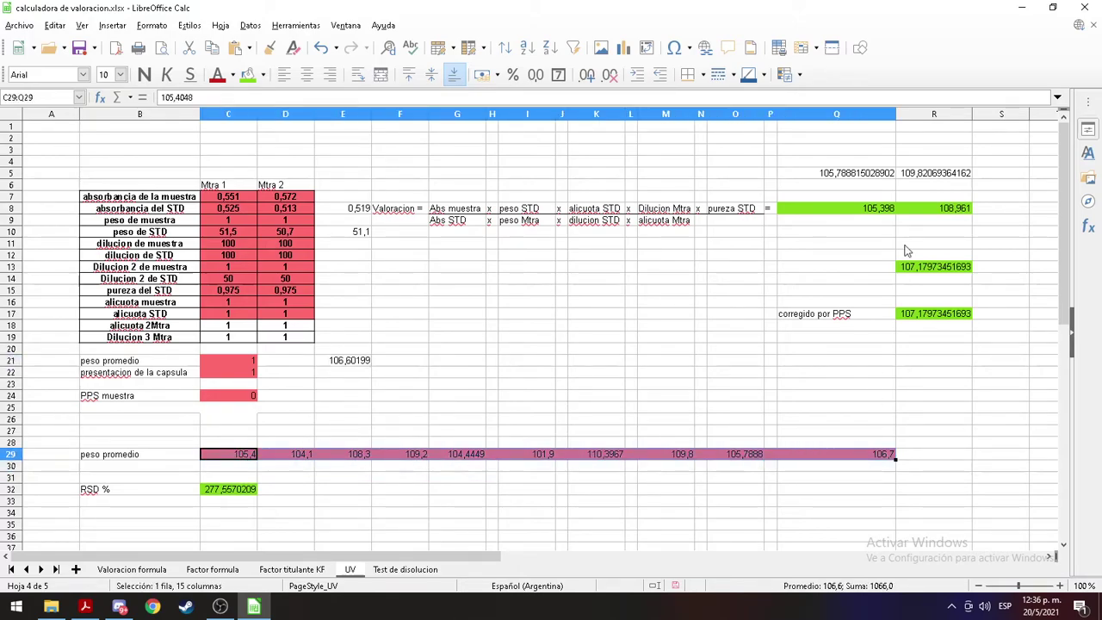
left_click(922, 173)
left_click(357, 369)
left_click(348, 363)
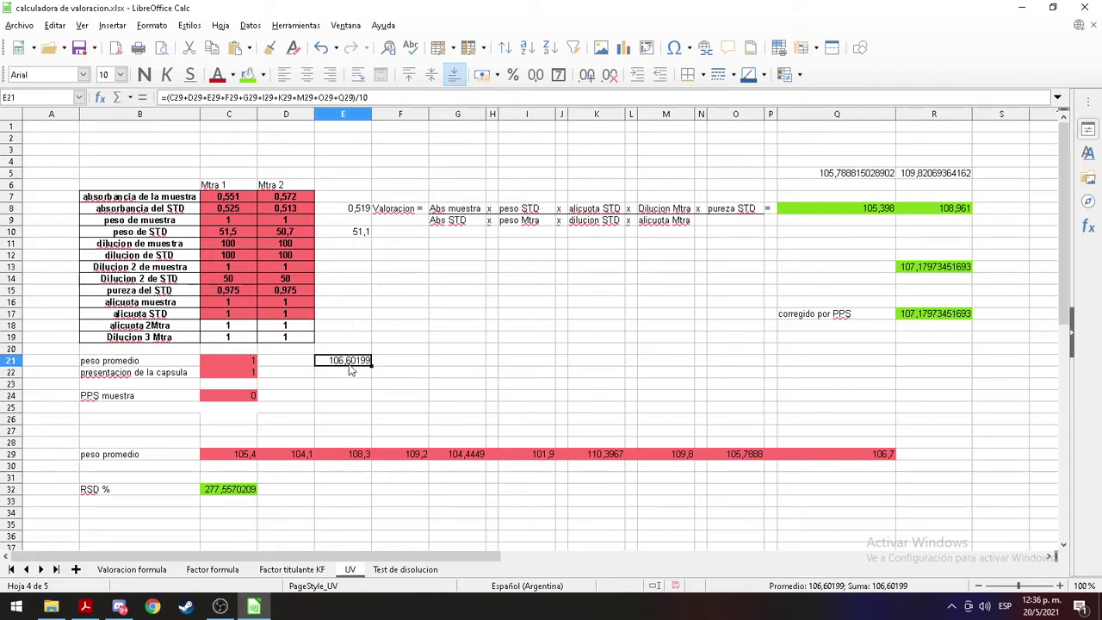
key("alt+Tab")
scroll(430, 448, "down", 1)
scroll(430, 448, "down", 15)
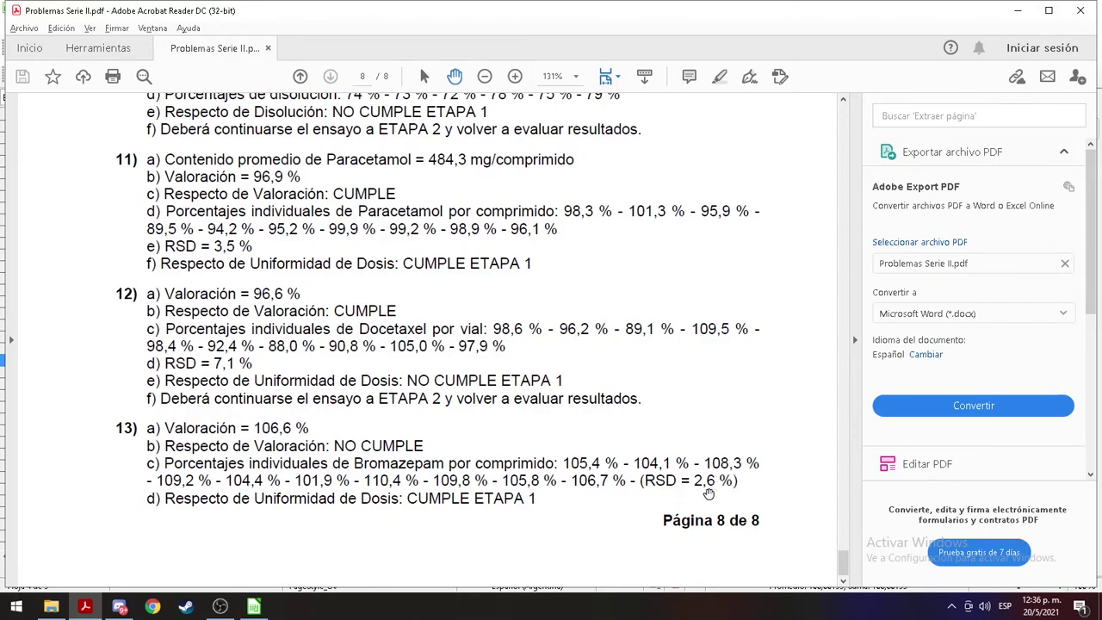
key("alt+Tab")
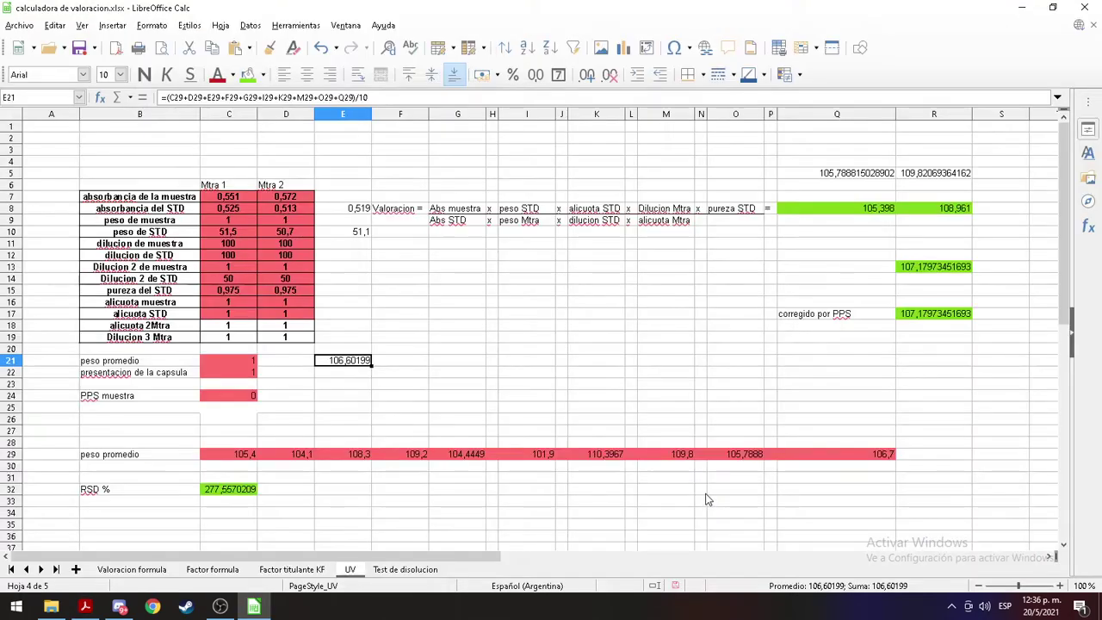
Step: Correct the RSD % formula in C32 to divide by the average in E21: =DESVEST(C29:Q29)/E21*100
left_click(227, 491)
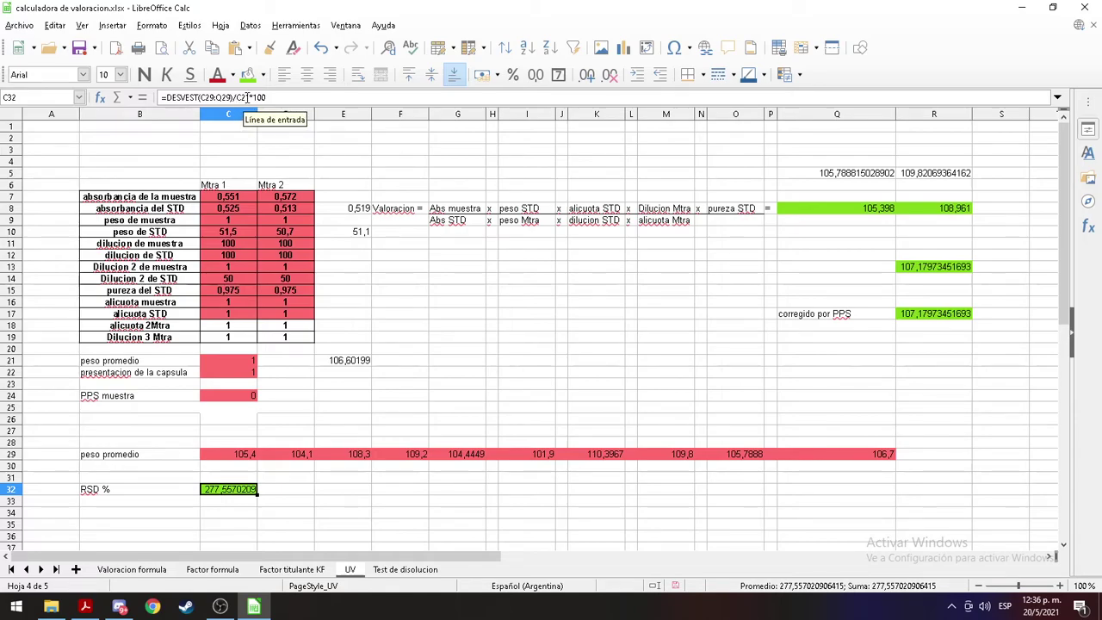
left_click(246, 98)
key("Delete")
key("Delete")
key("Delete")
key("BackSpace")
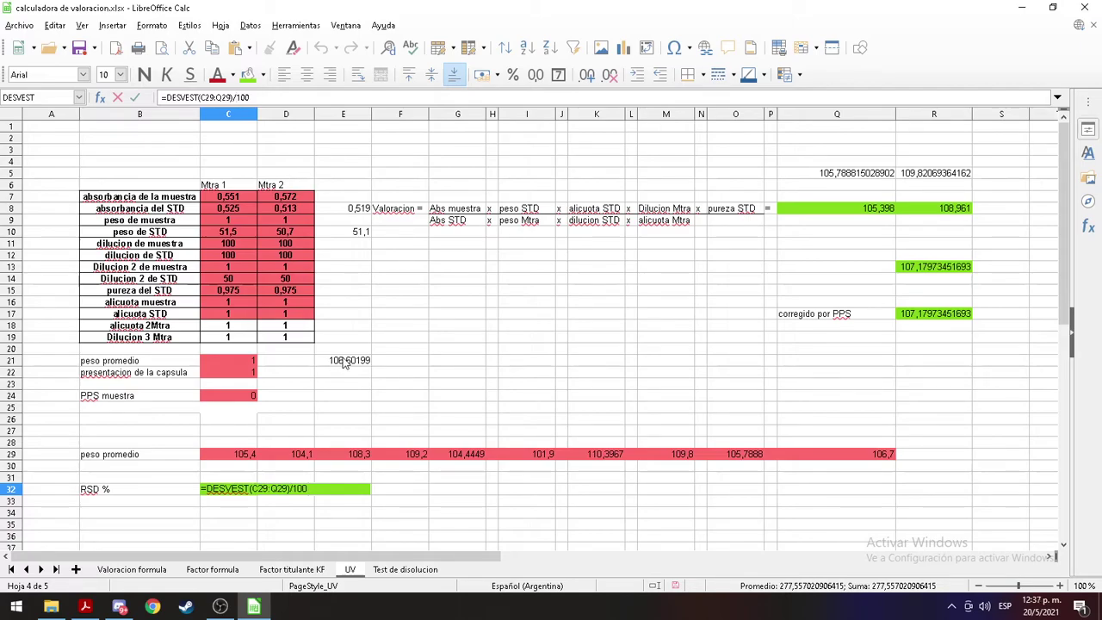
left_click(344, 361)
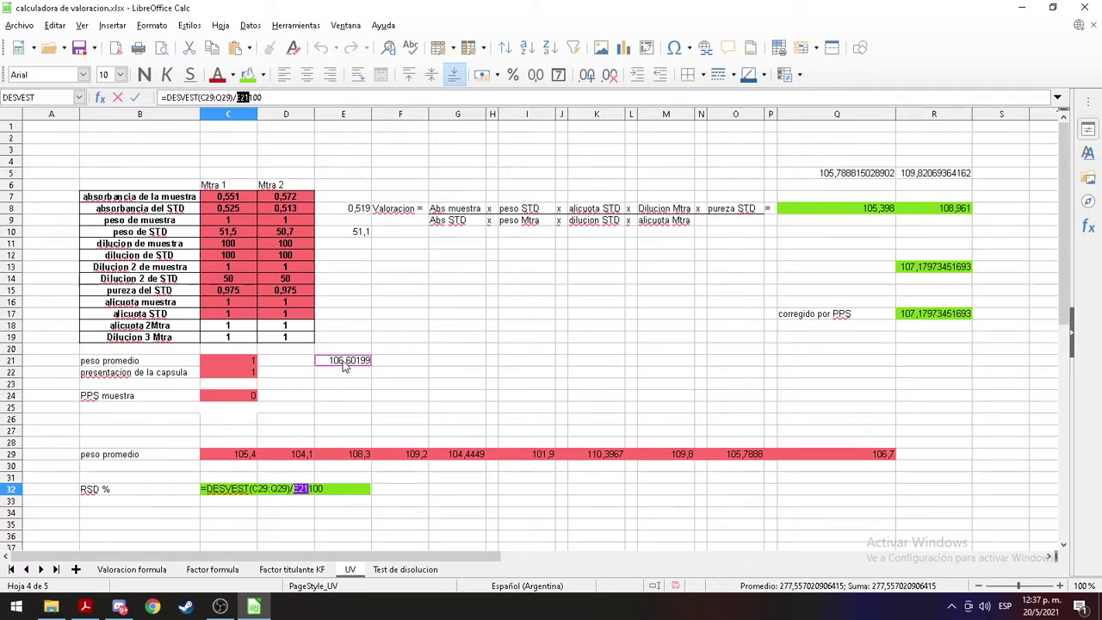
type("*")
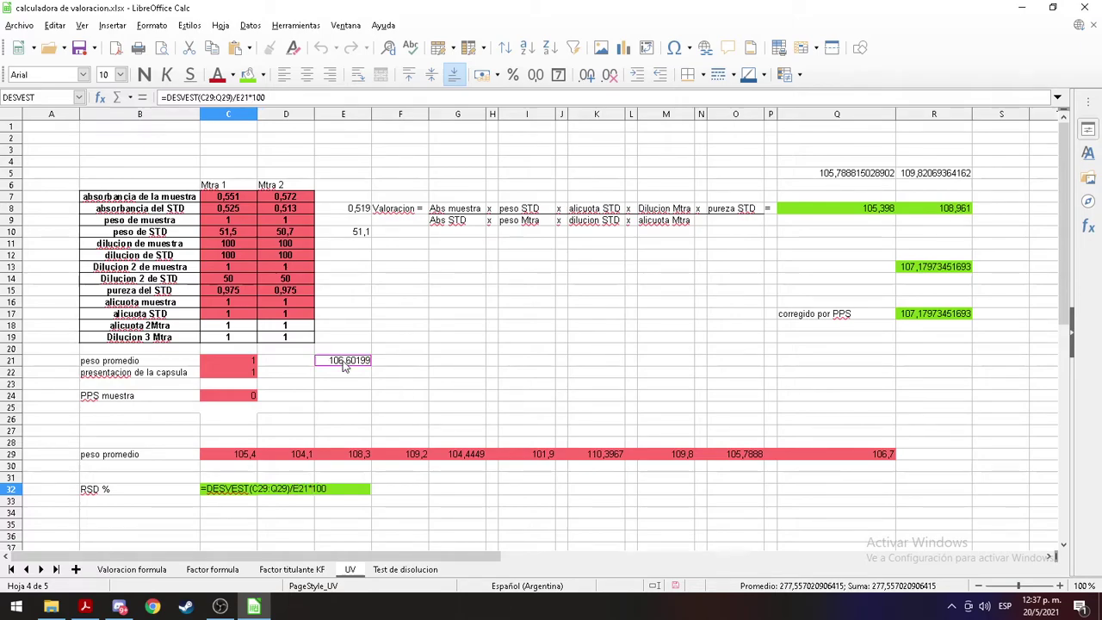
key("Return")
left_click(285, 495)
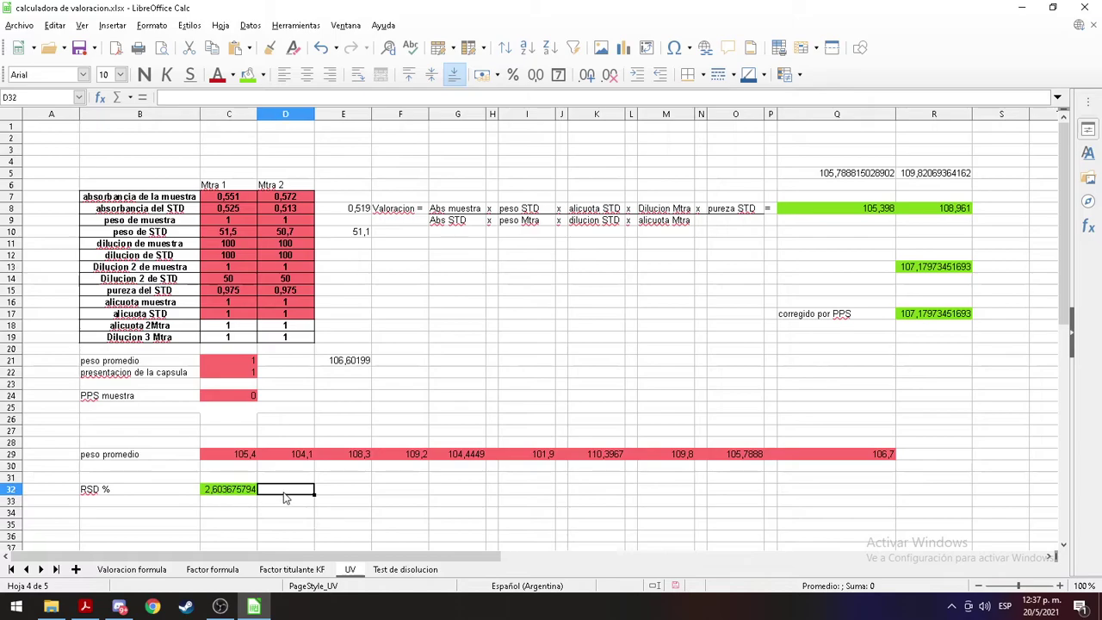
Step: Review the E21 average, then check problem 13's assay and dose uniformity specifications against the acceptance answers in the PDF
left_click(239, 364)
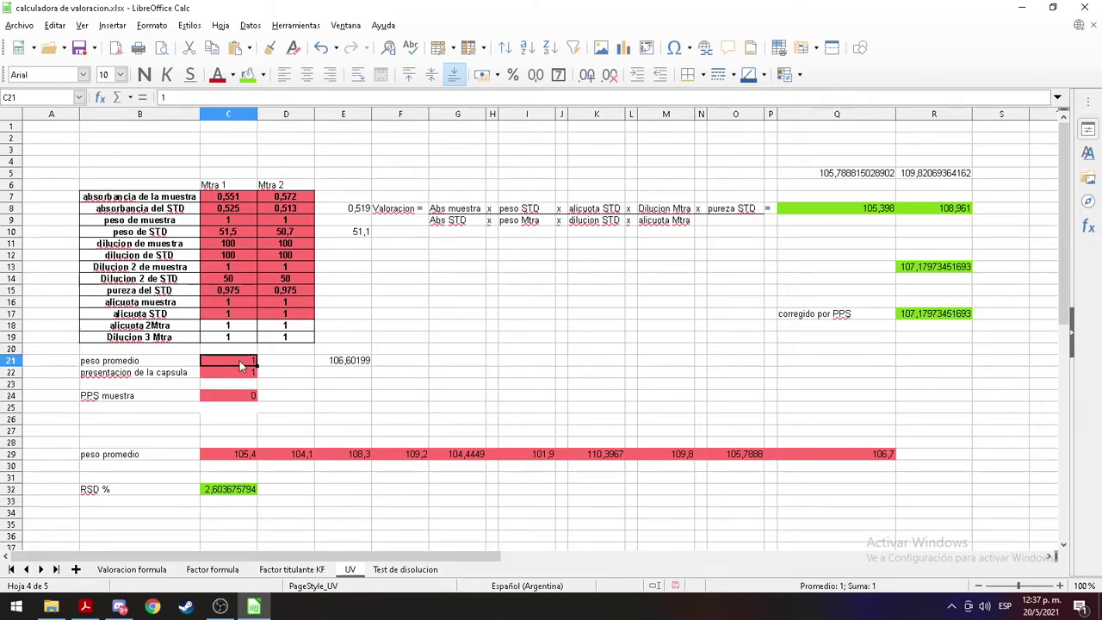
left_click(338, 364)
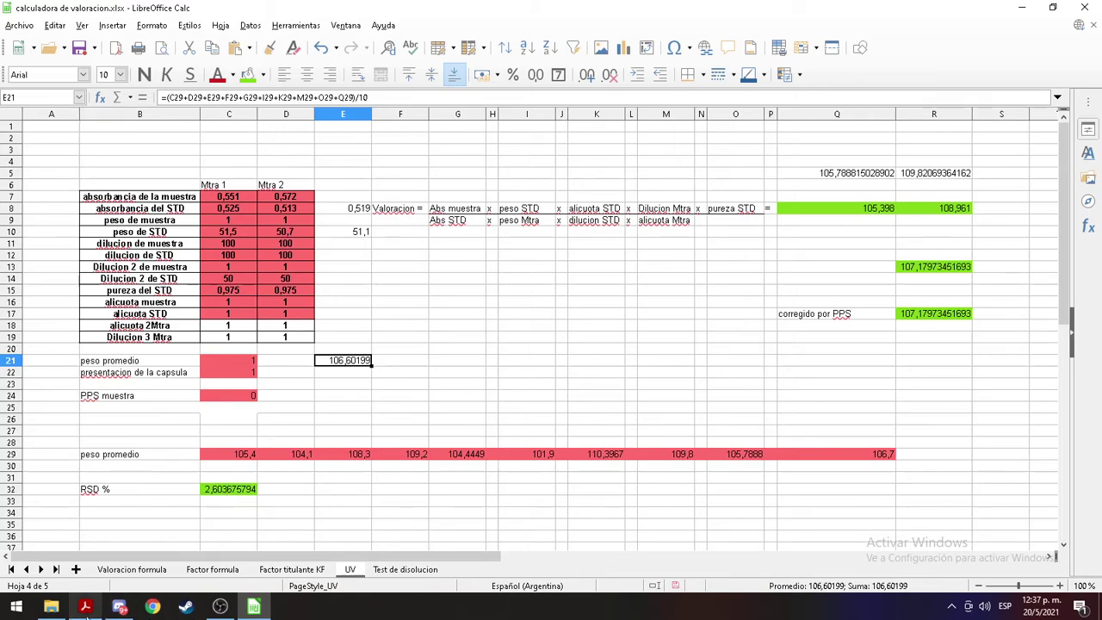
left_click(86, 612)
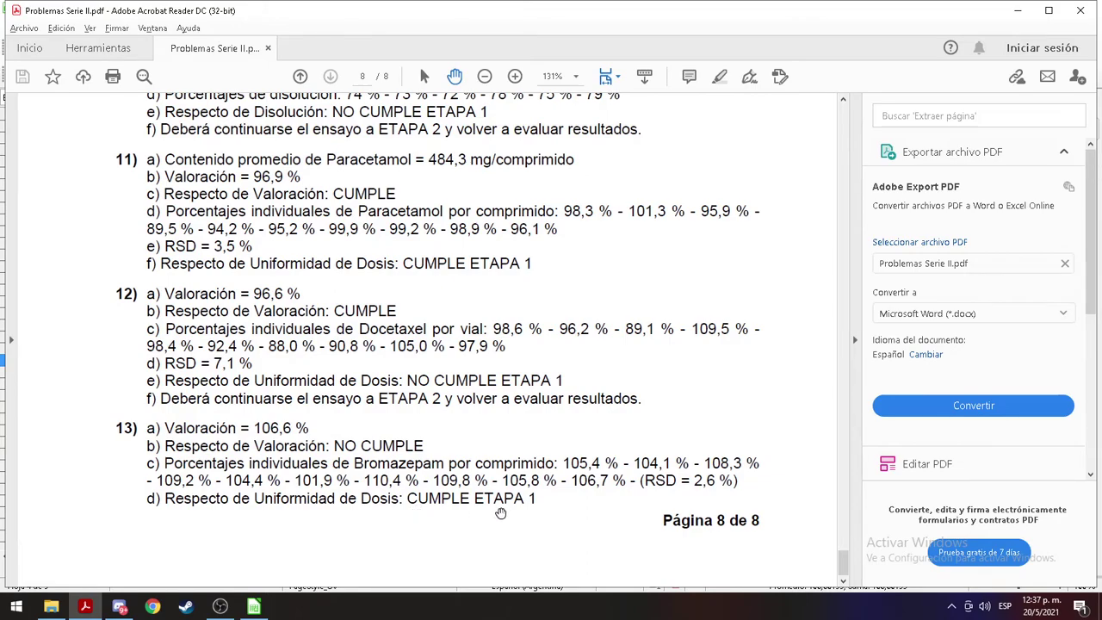
scroll(422, 418, "up", 15)
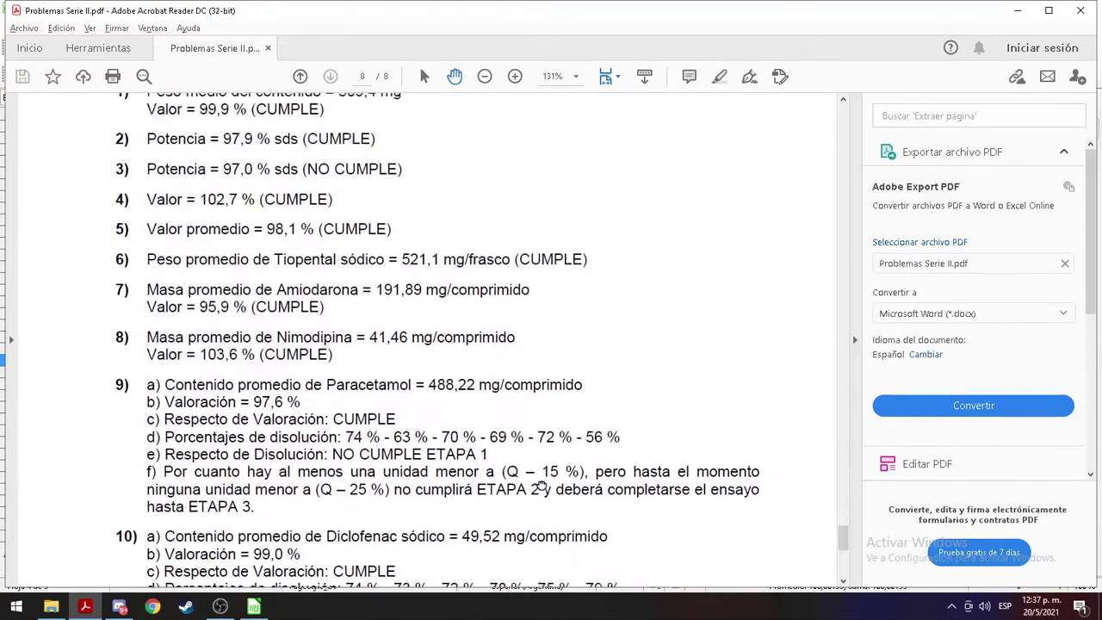
scroll(558, 521, "up", 5)
left_click_drag(492, 222, 508, 332)
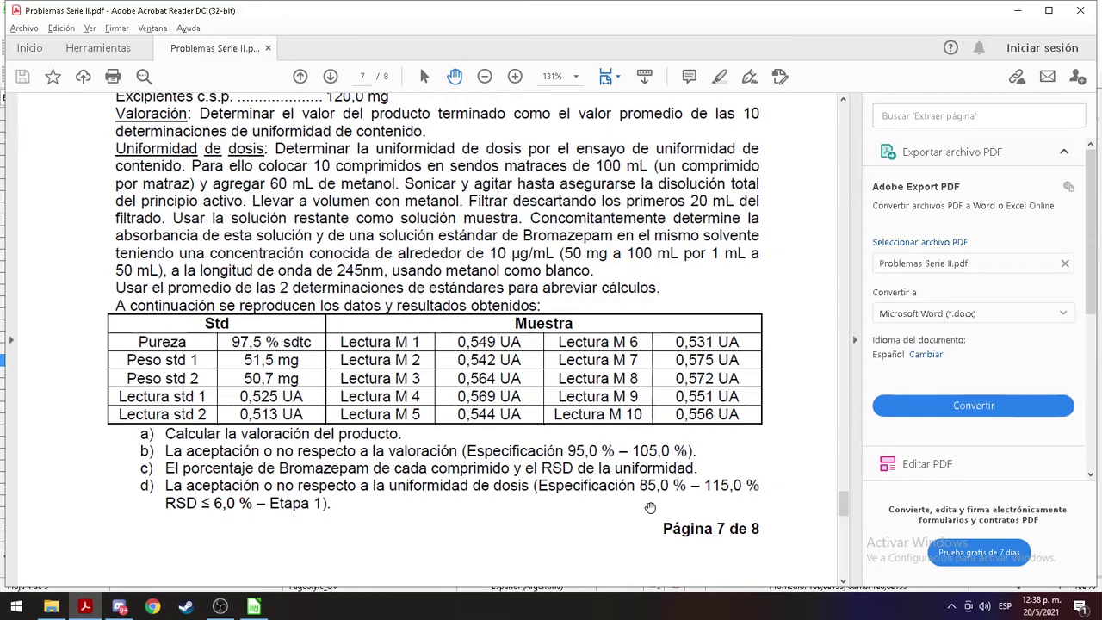
scroll(649, 508, "down", 15)
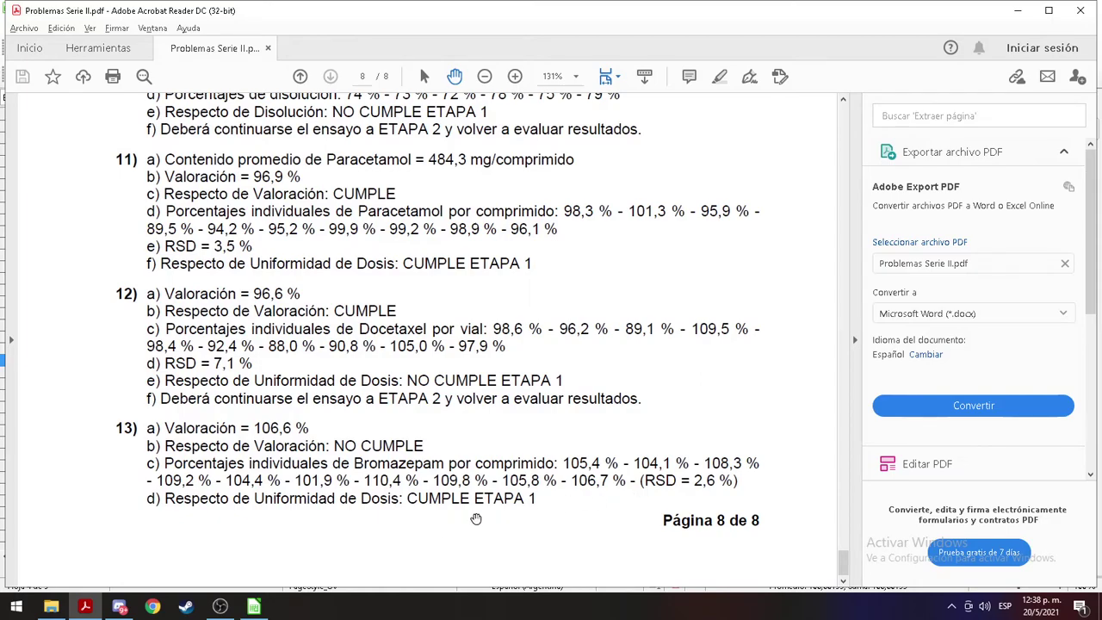
scroll(515, 514, "up", 4)
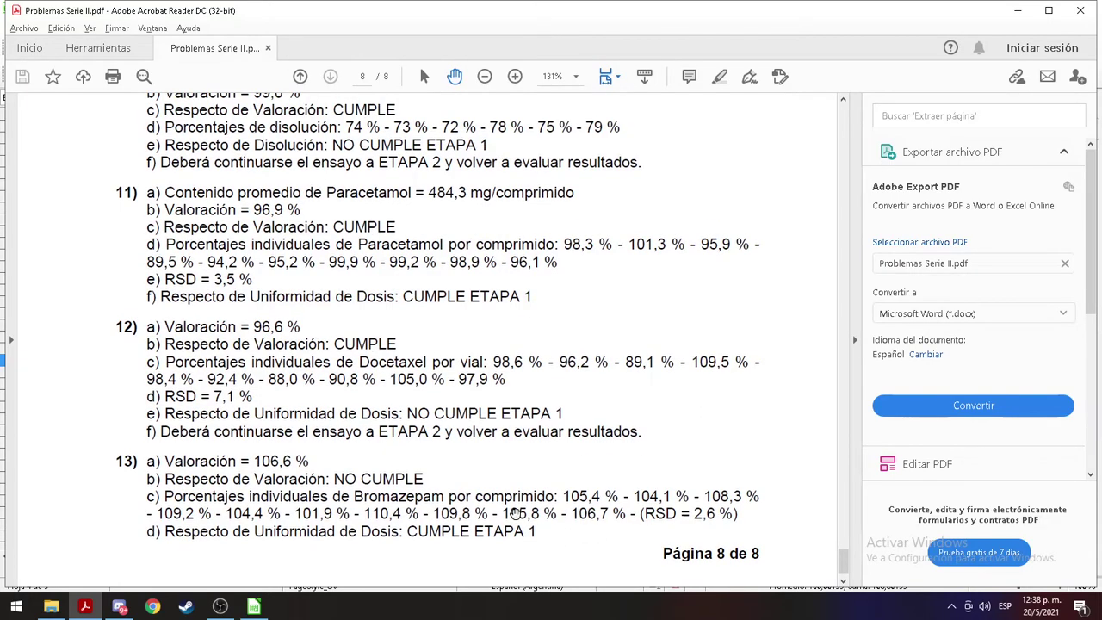